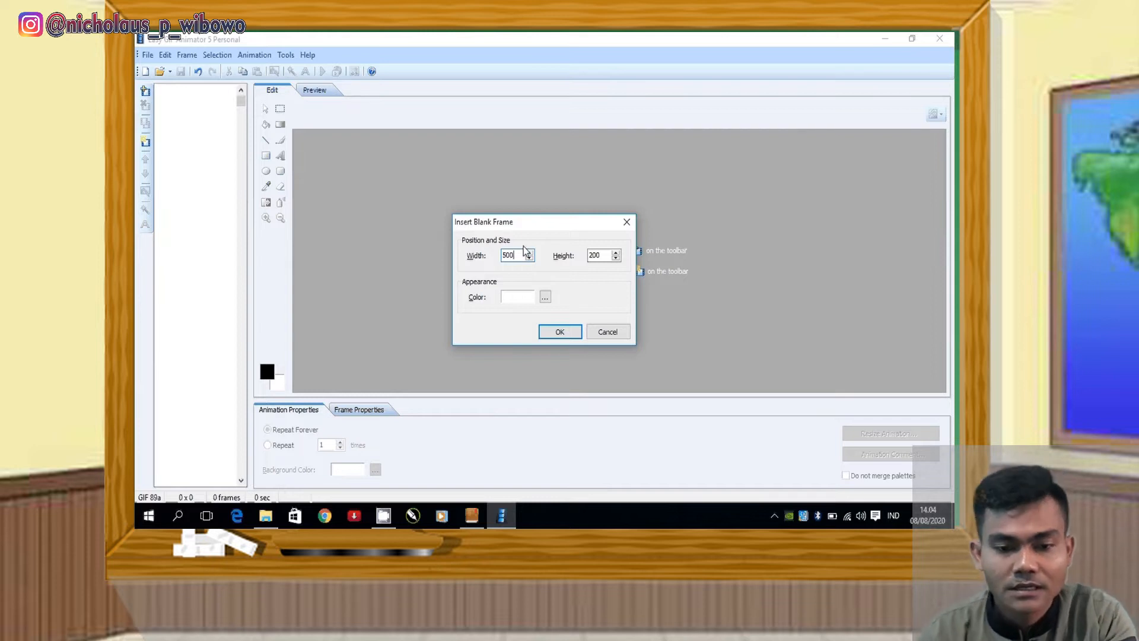
Insert a blank white frame 500 wide and 300 high
click(600, 256)
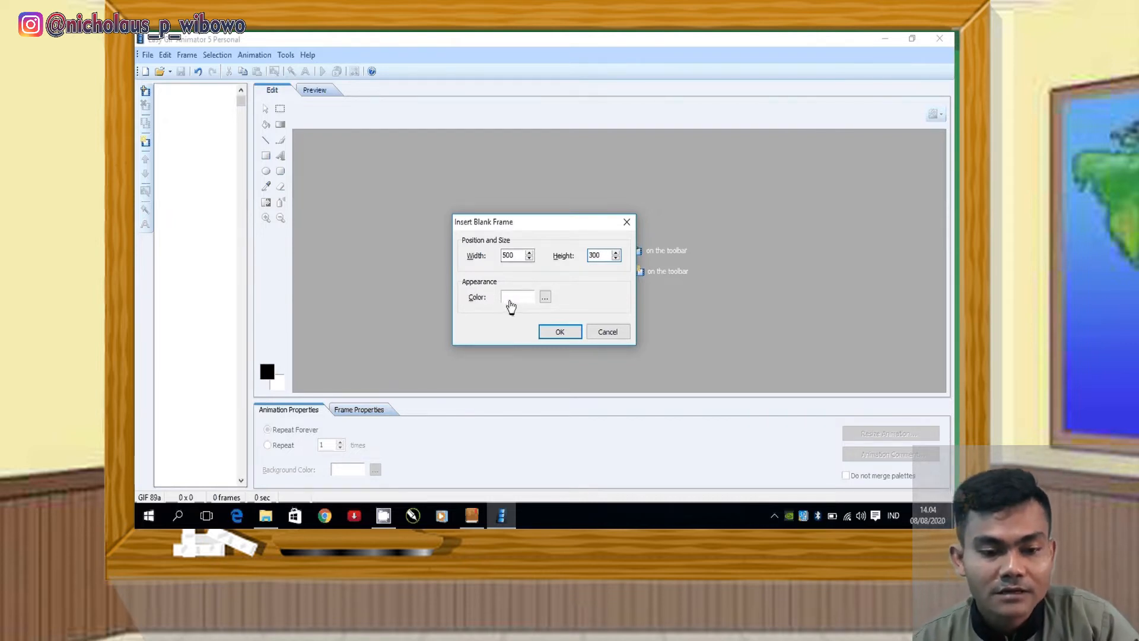
click(558, 332)
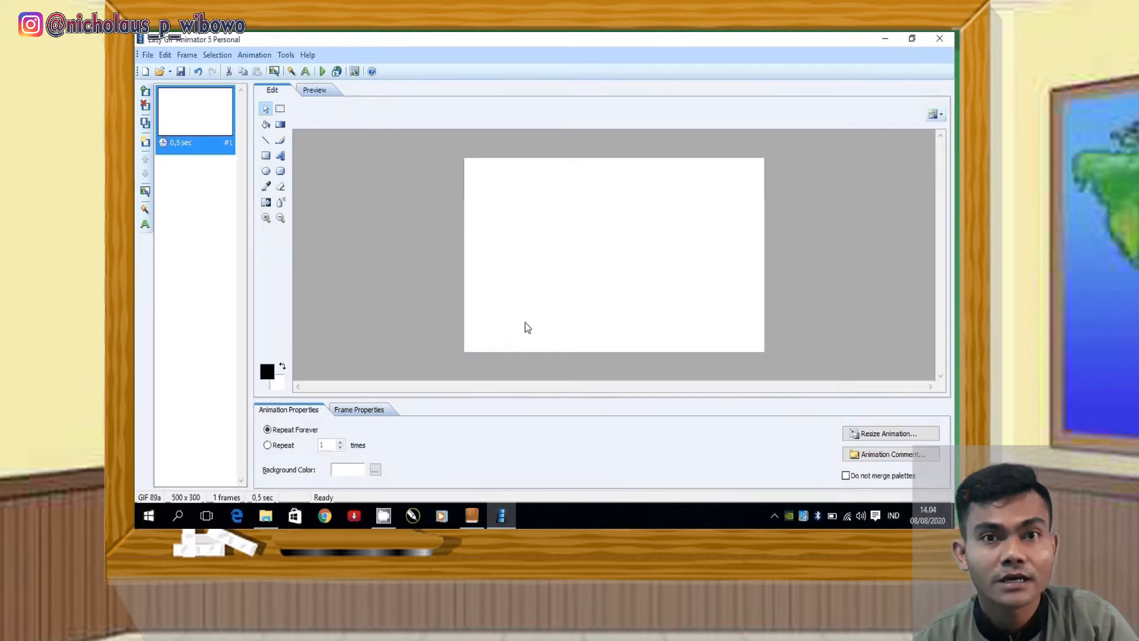
Draw a full-width rectangle across the lower part of the frame and fill it black as a road
click(266, 158)
drag(458, 293, 779, 360)
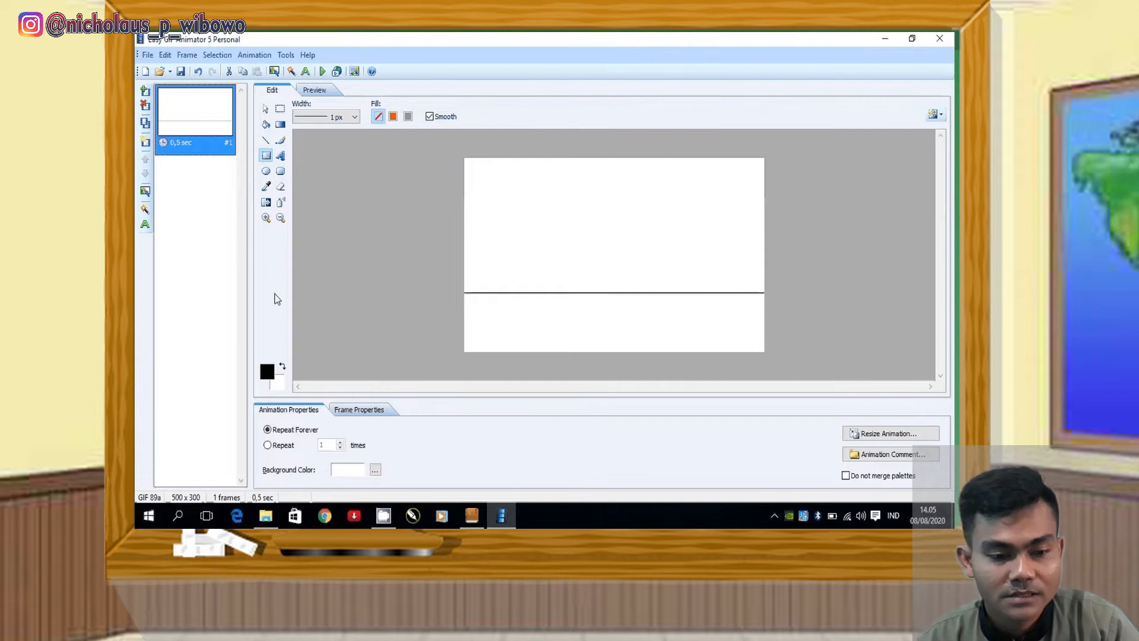
click(266, 126)
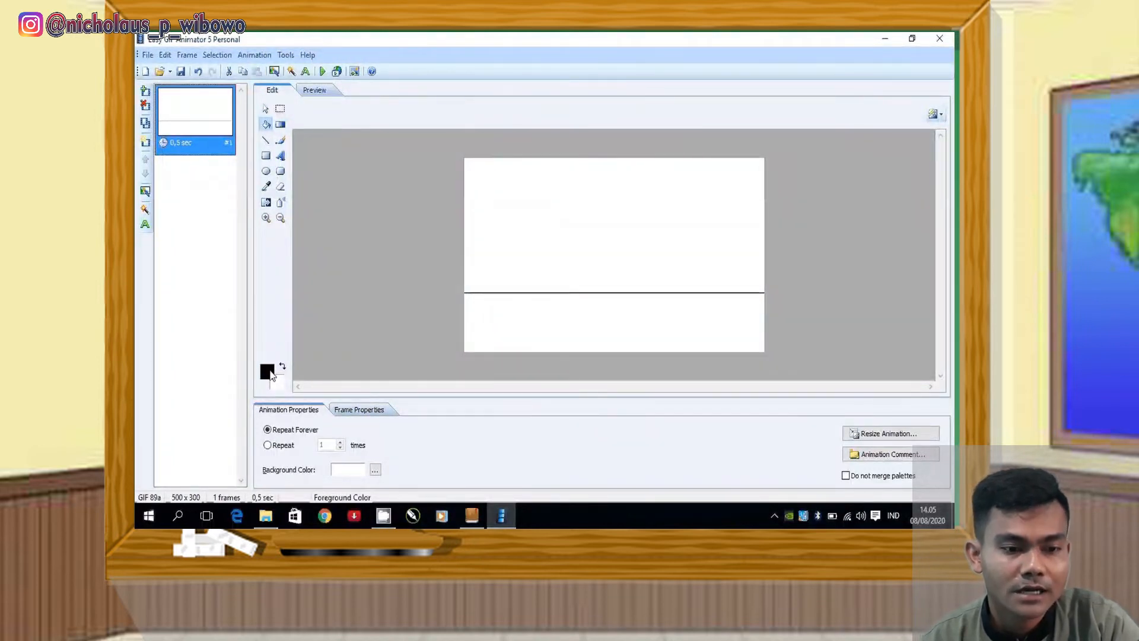
click(531, 318)
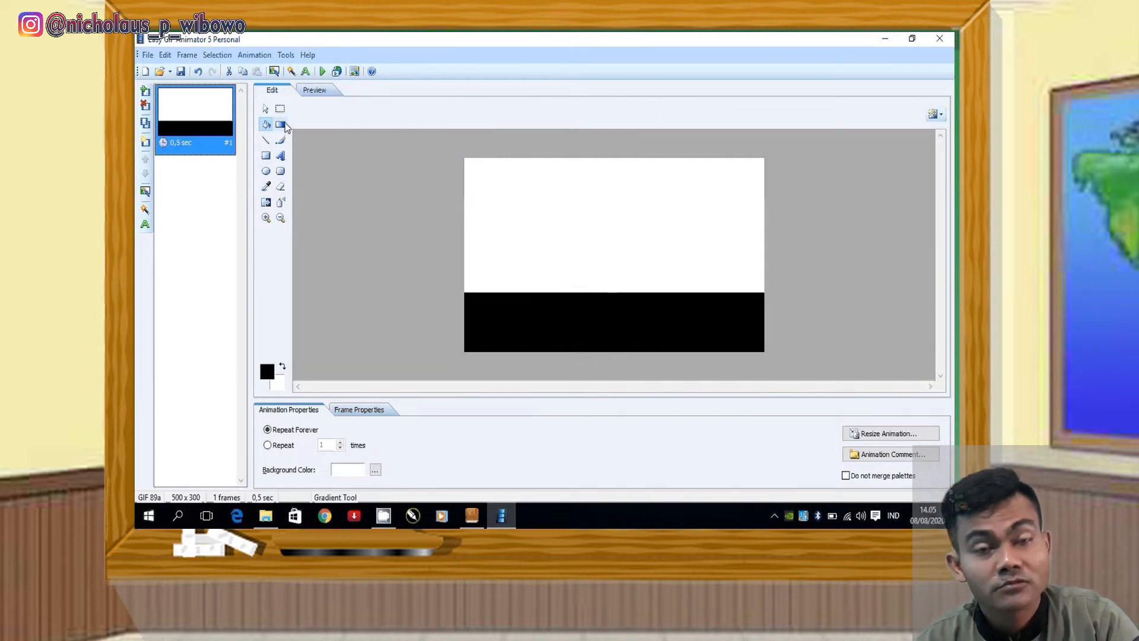
Draw a small white rectangle at the road's left edge, midway down its height, and fill it white as a lane dash
click(267, 157)
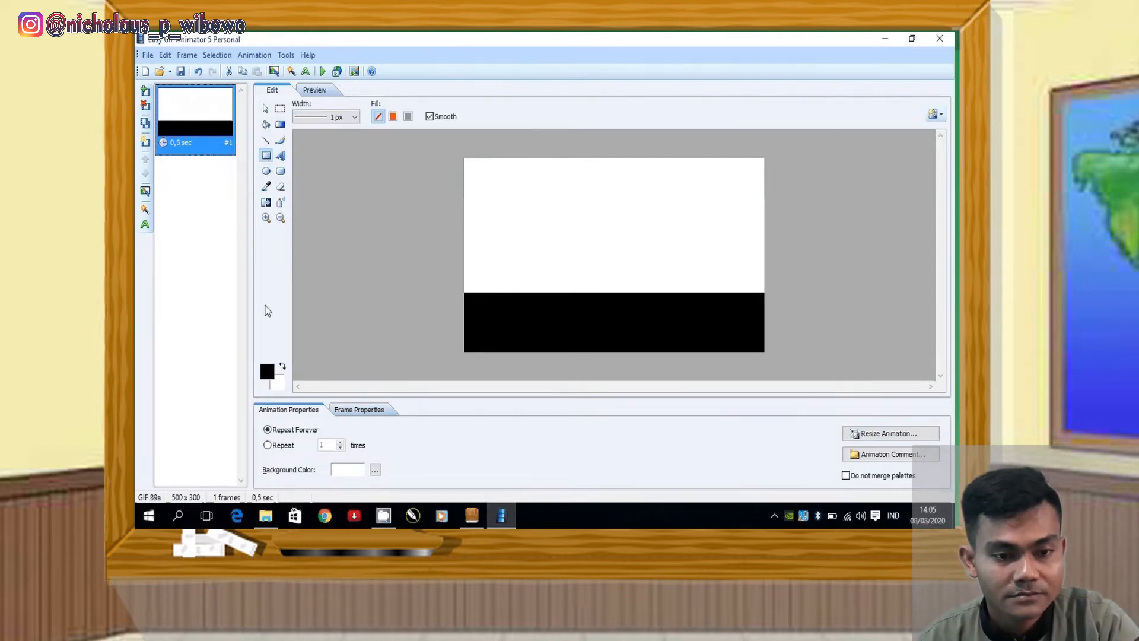
click(266, 372)
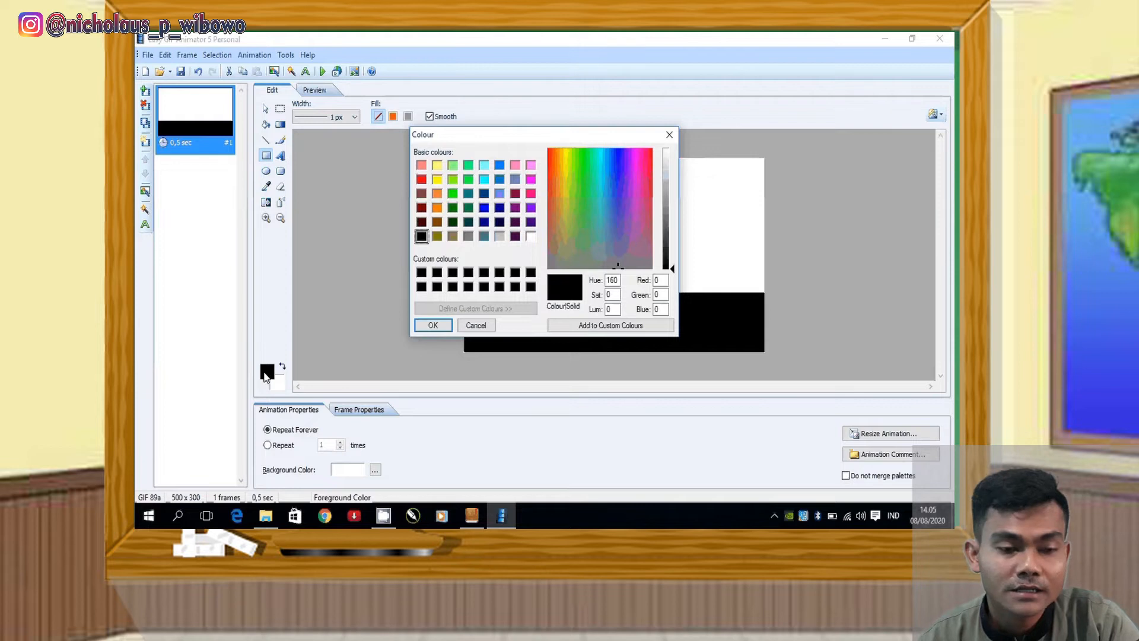
click(530, 236)
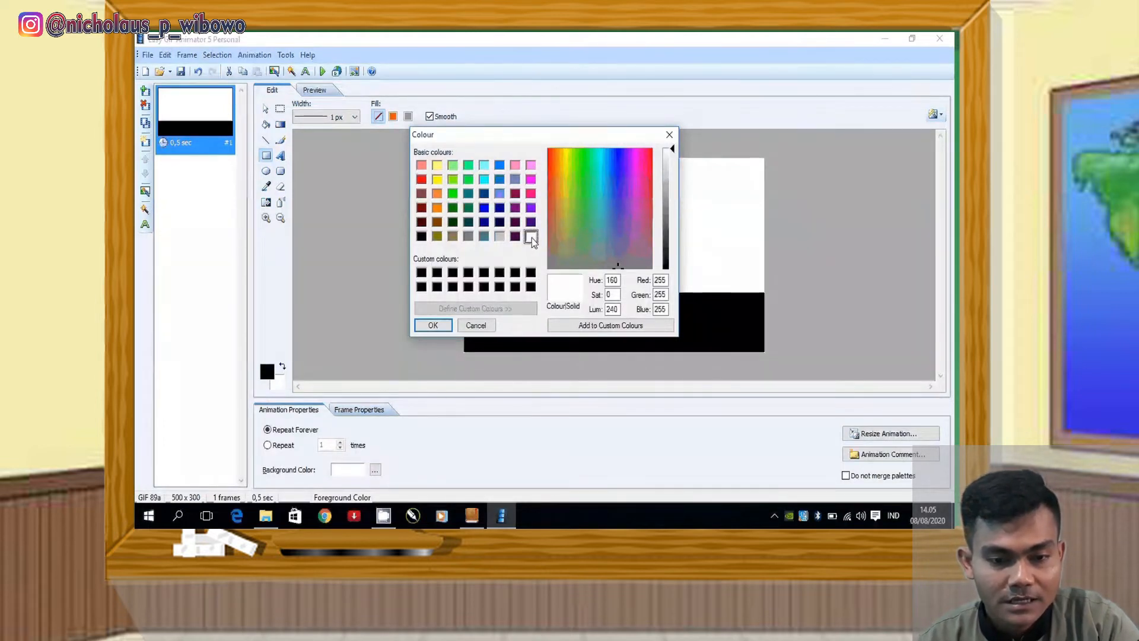
click(433, 325)
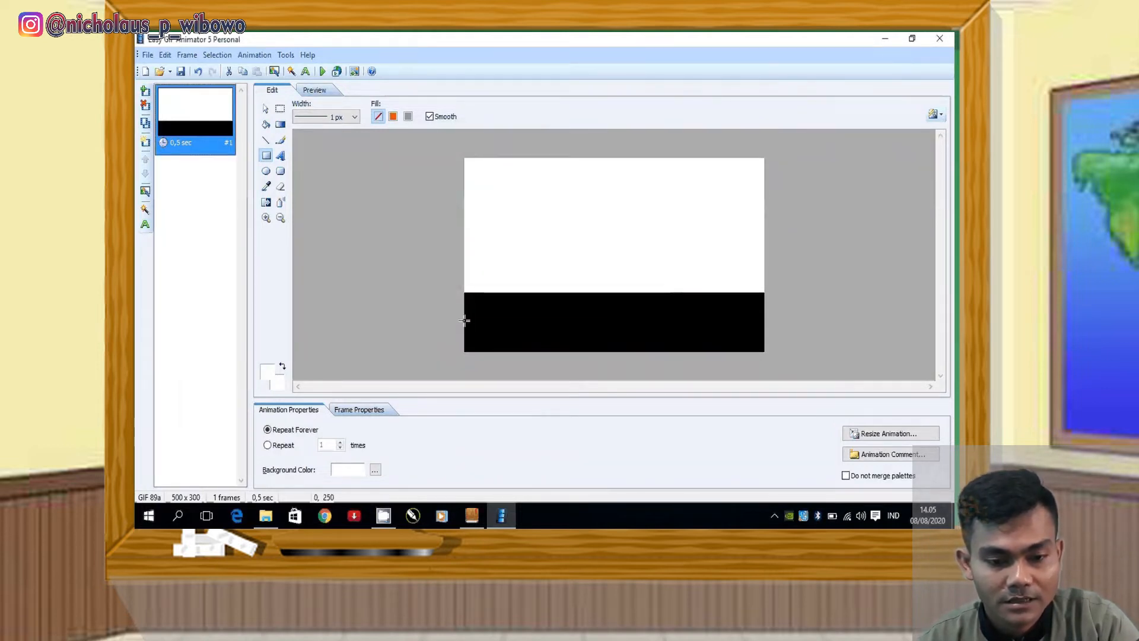
drag(462, 319, 491, 325)
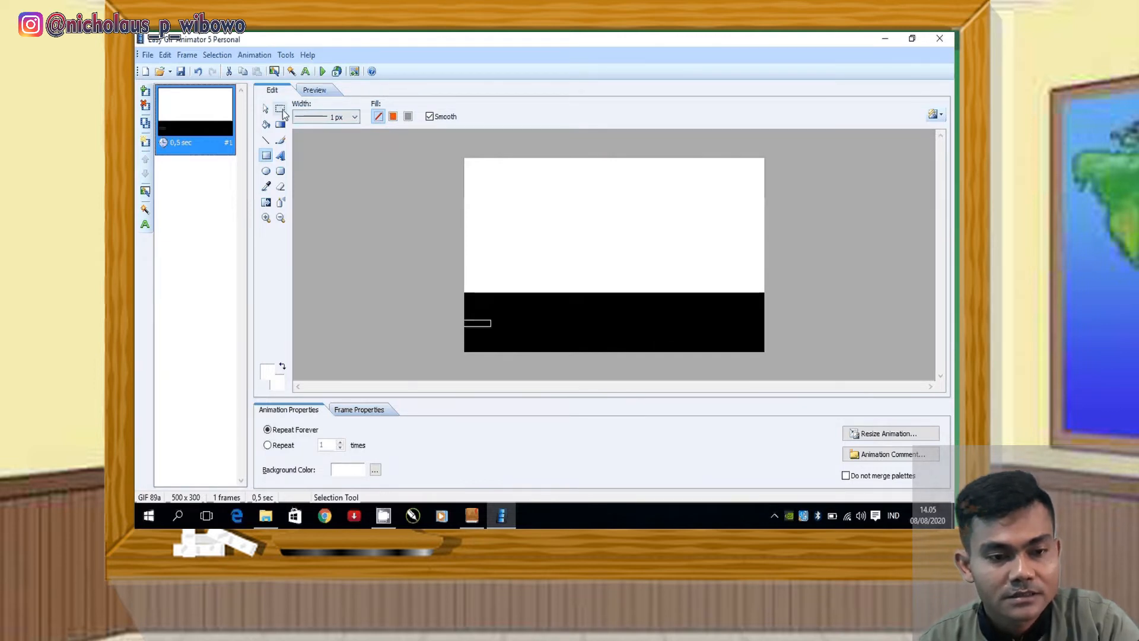
click(265, 126)
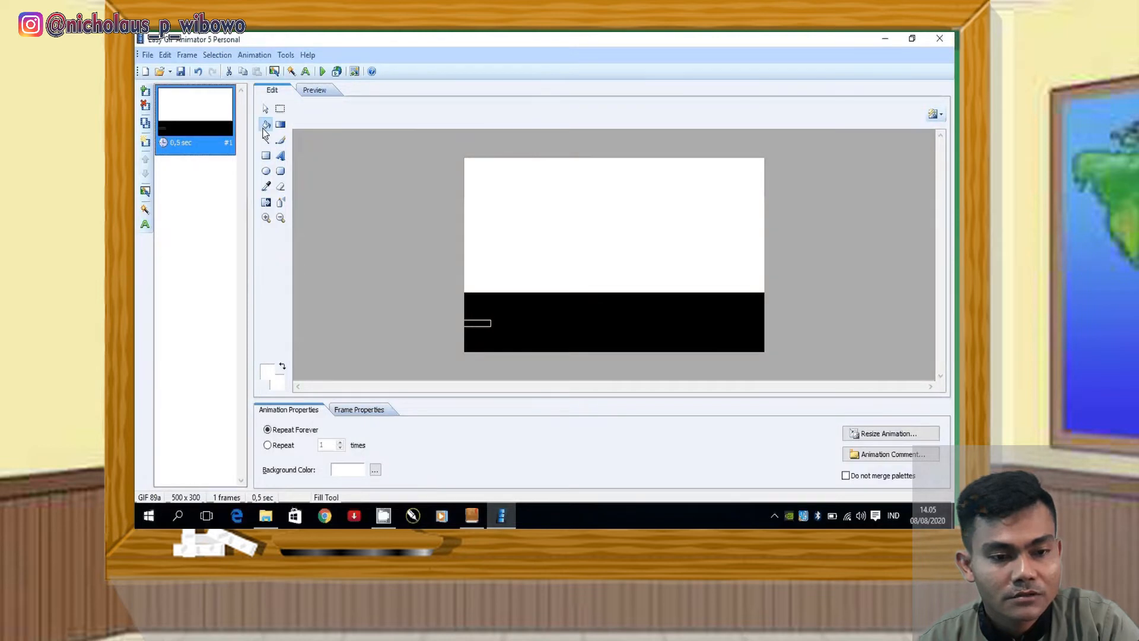
click(477, 322)
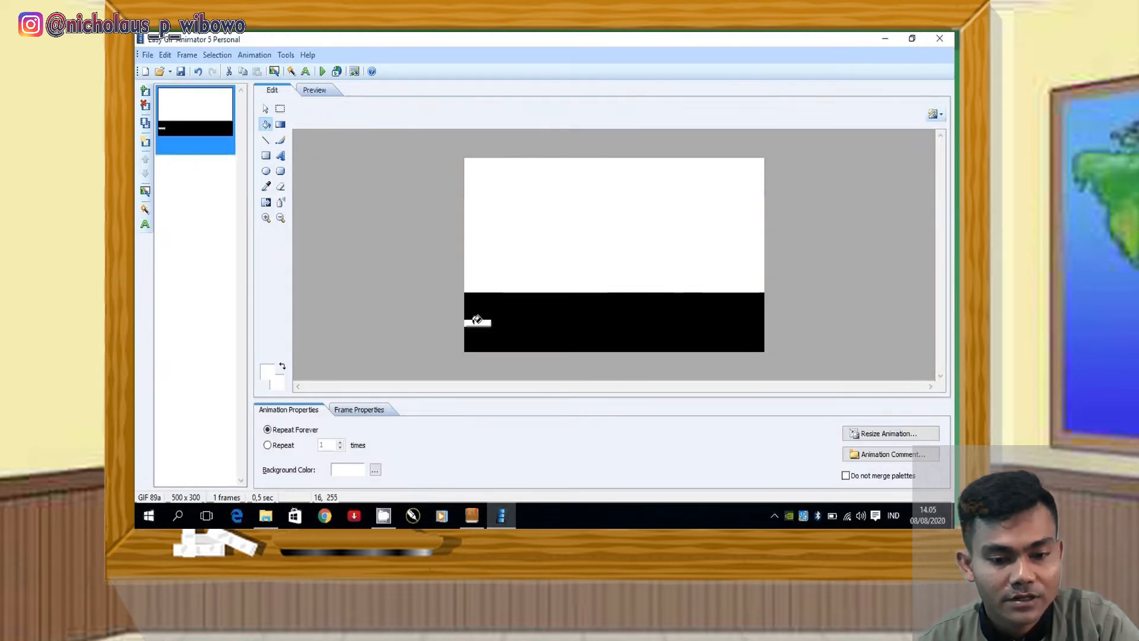
Copy the white lane dash and place the pasted copy on the road, a gap to the right of the first
click(280, 108)
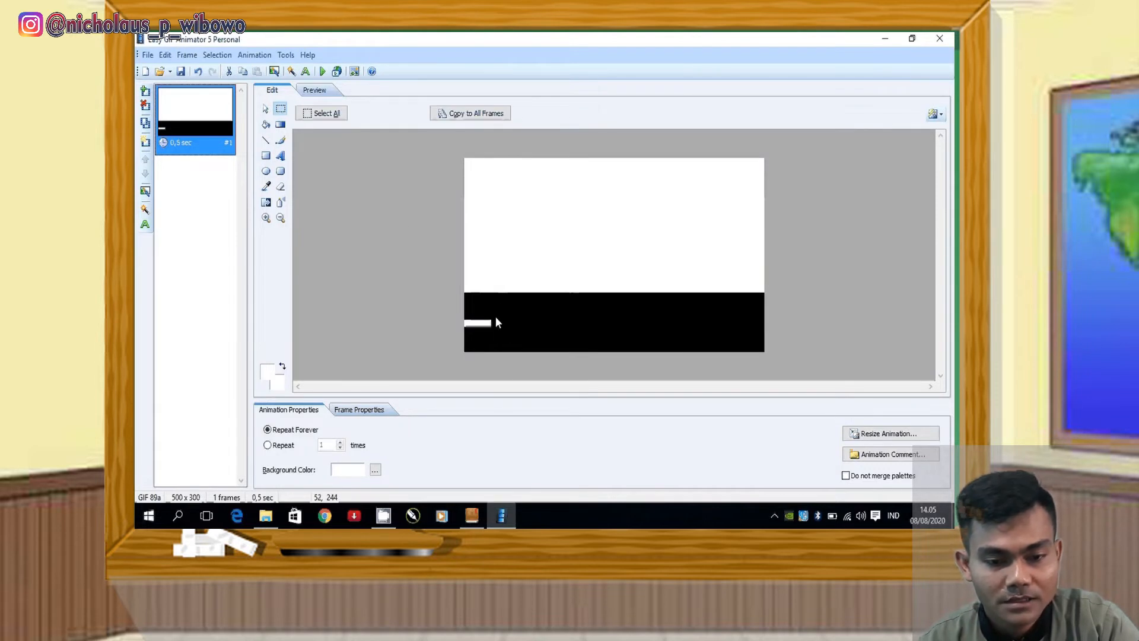
drag(496, 315, 463, 335)
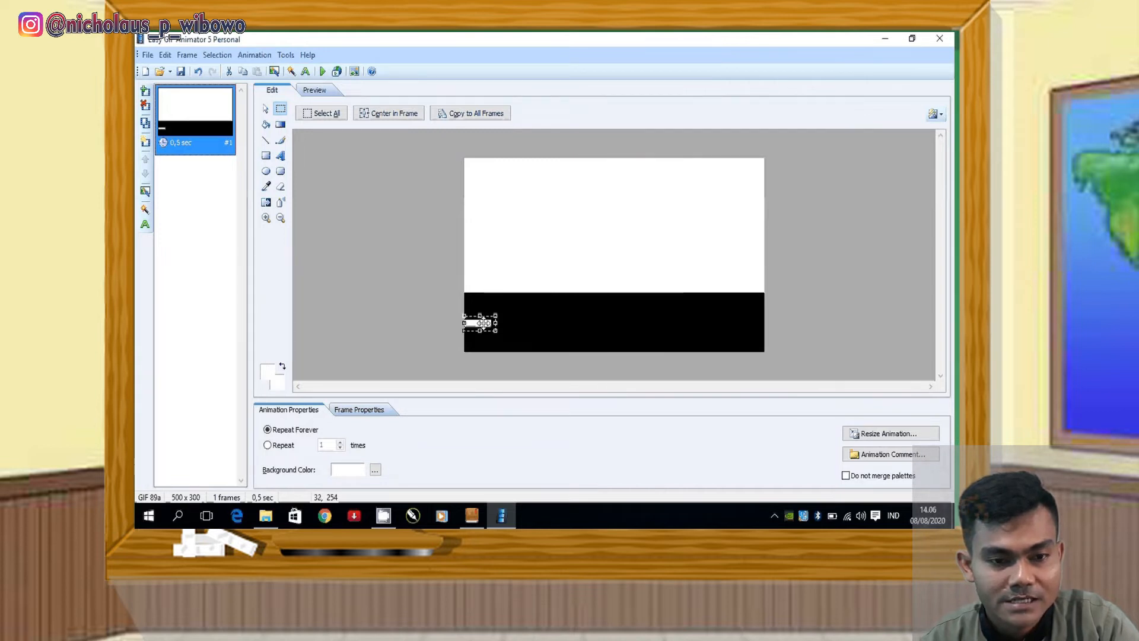
right_click(484, 323)
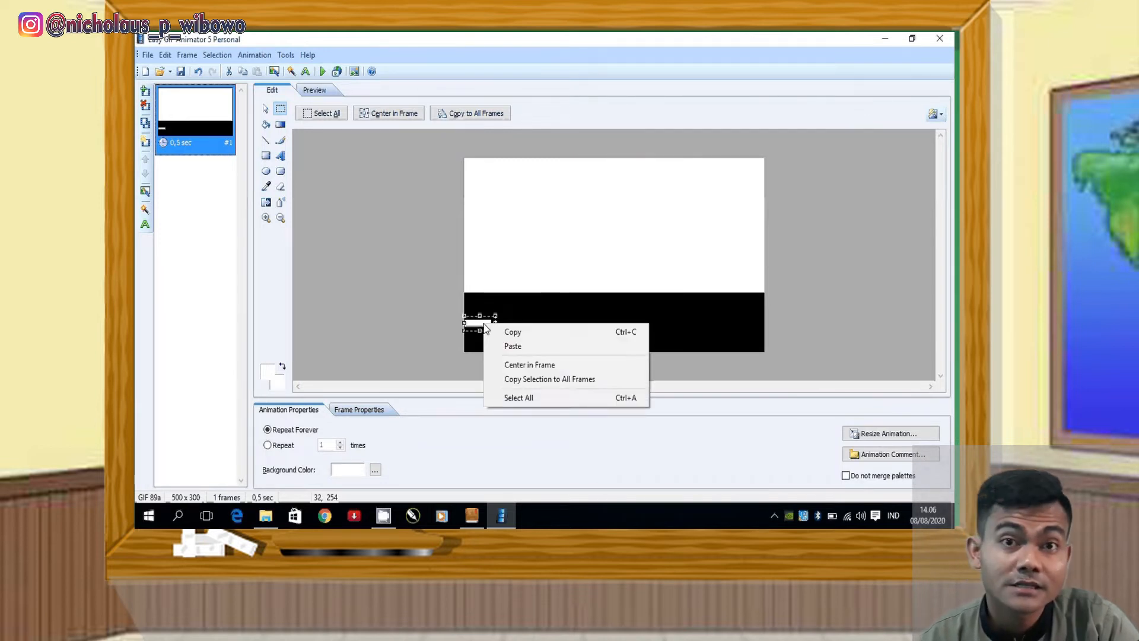
click(510, 332)
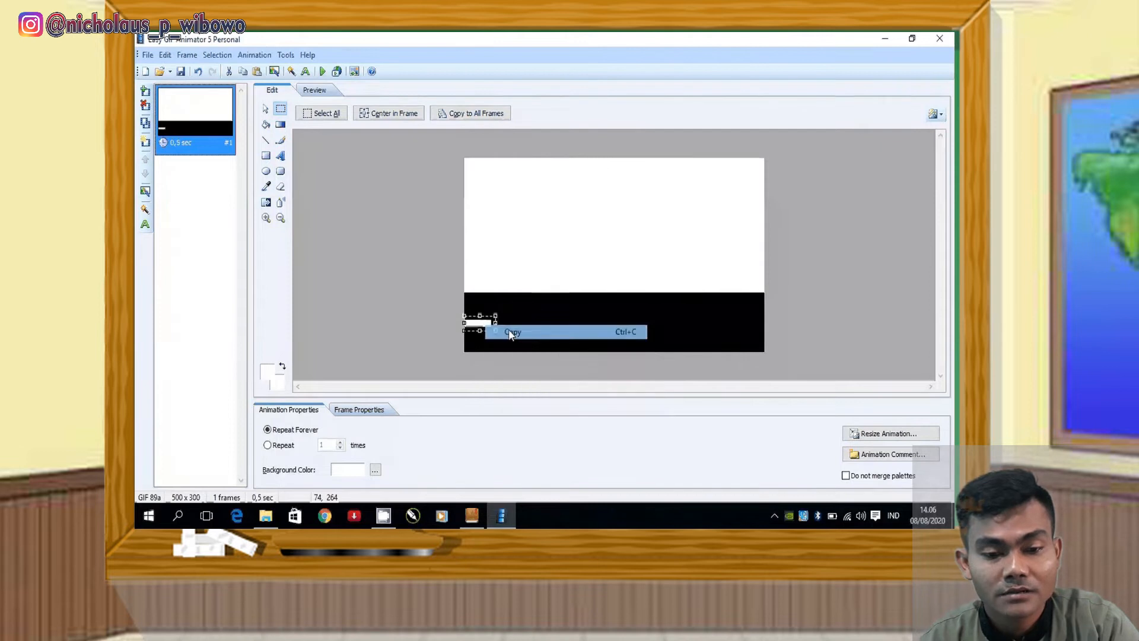
right_click(529, 214)
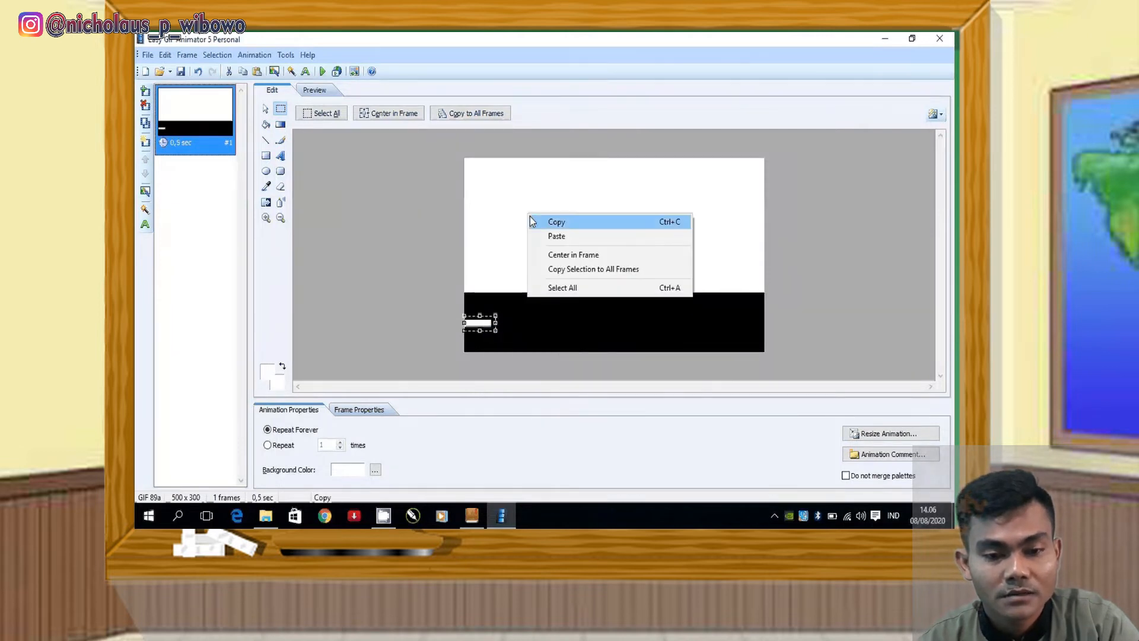
click(550, 237)
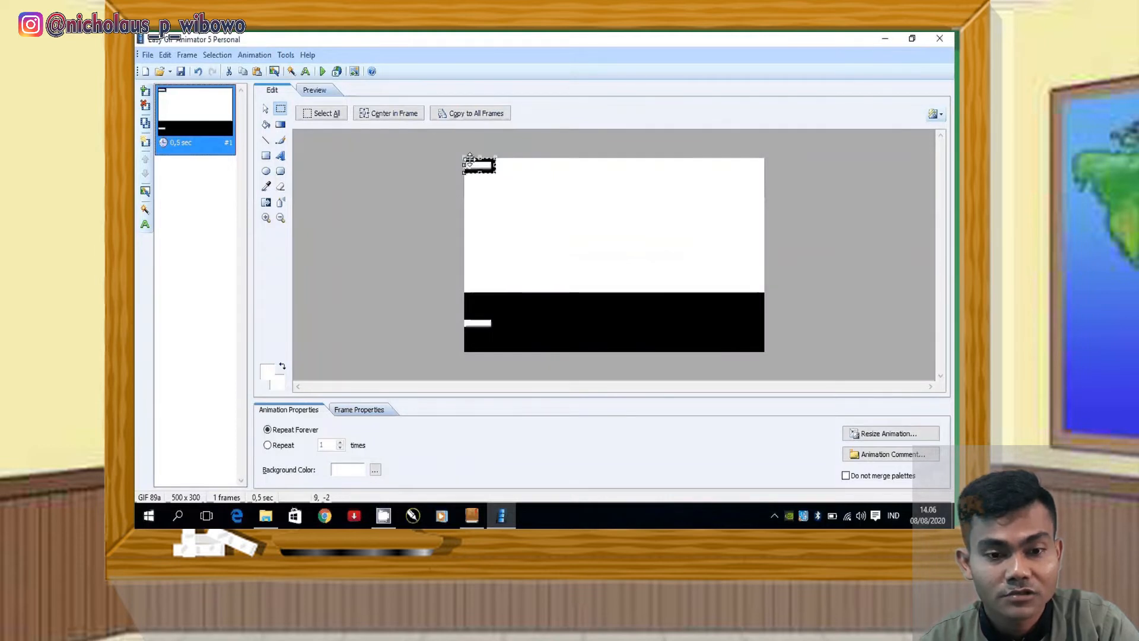
drag(474, 163, 533, 318)
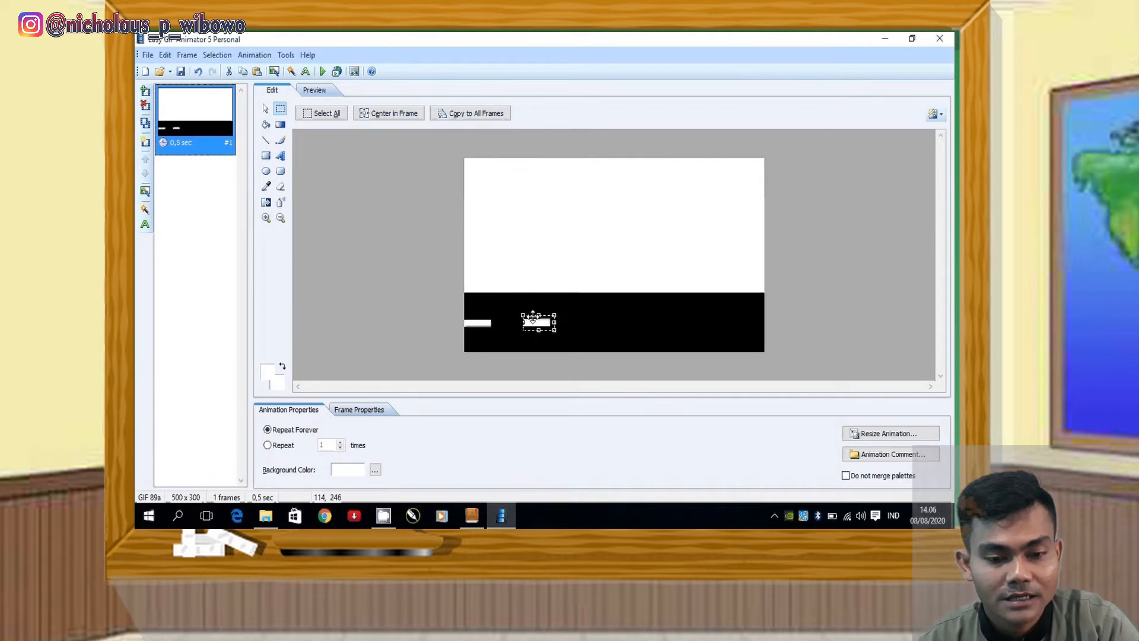
right_click(532, 218)
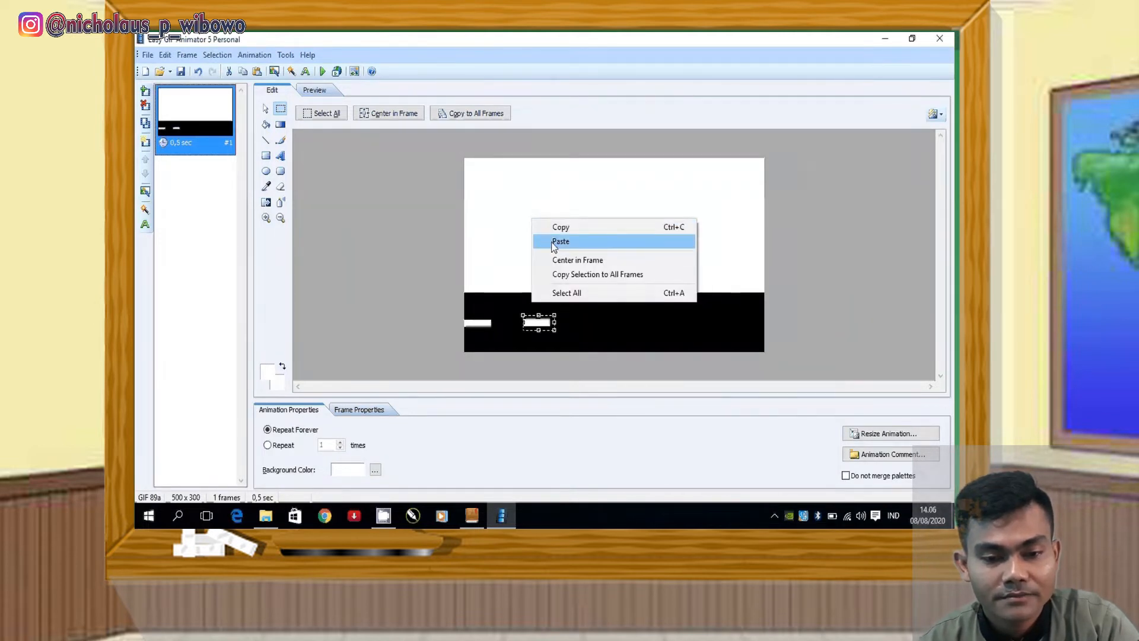
click(553, 241)
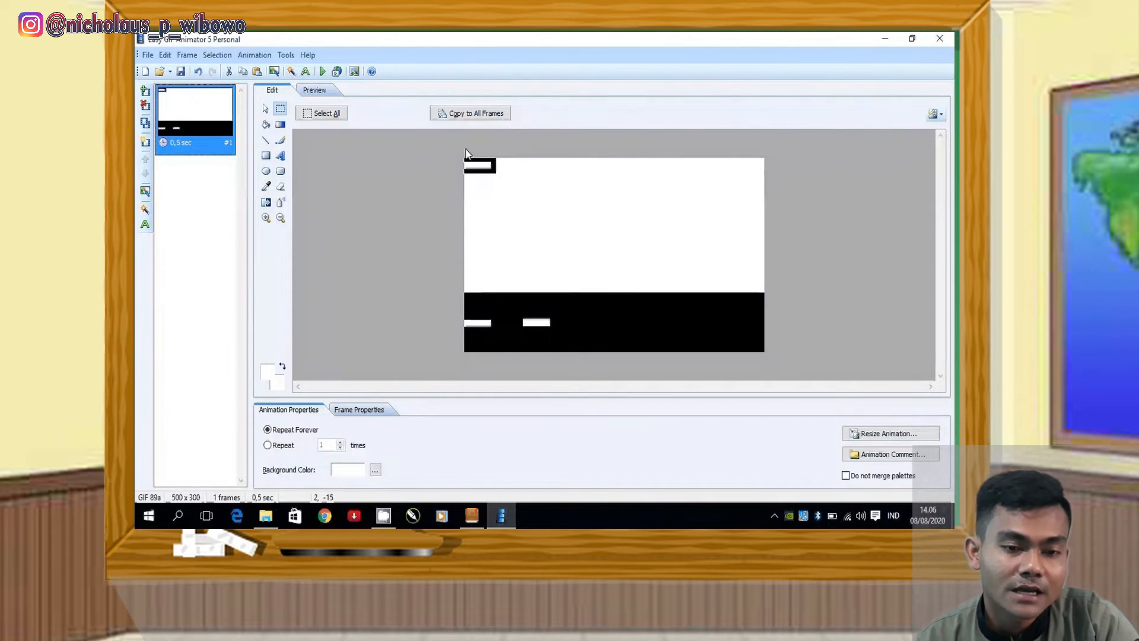
click(199, 71)
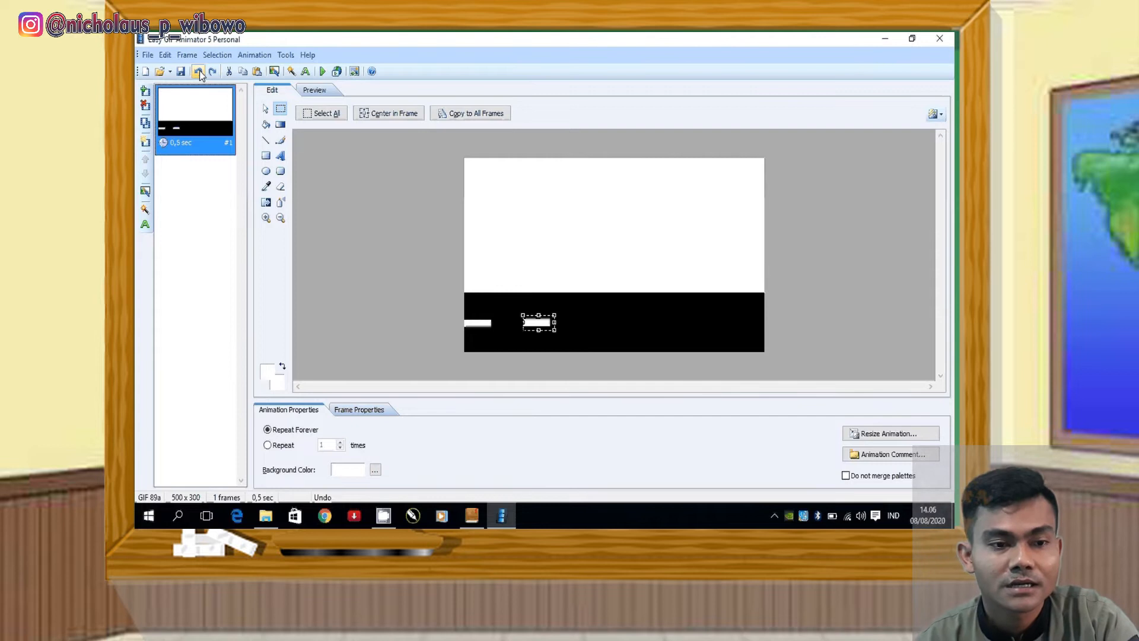
Paste a third lane dash, place it on the road right of the second, and select the row of three dashes
right_click(538, 238)
click(578, 259)
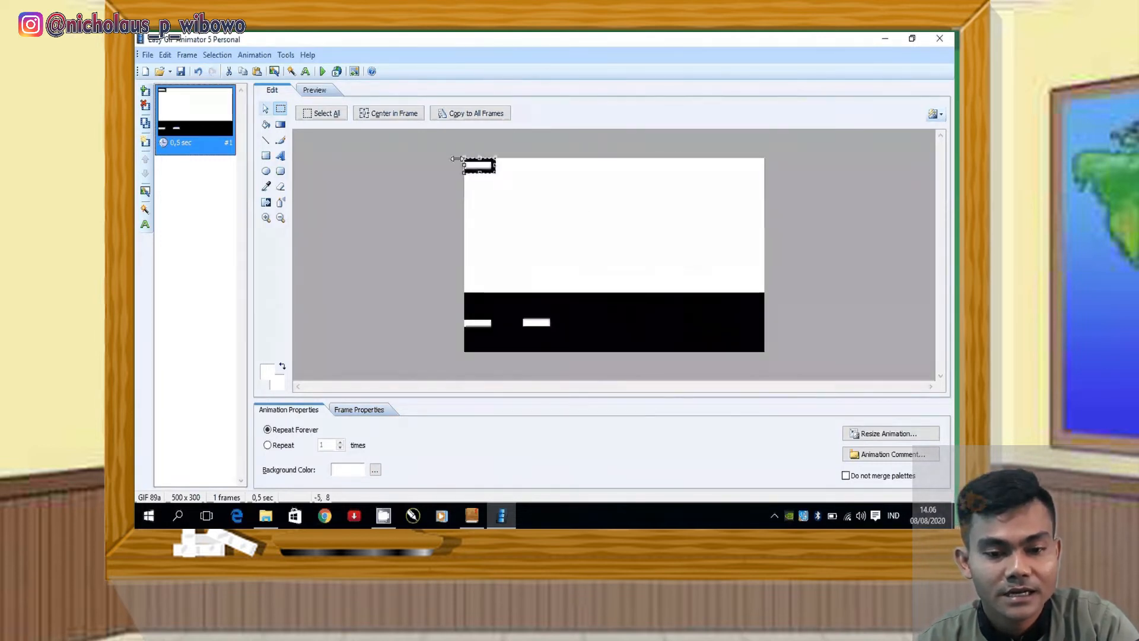
drag(472, 166, 459, 336)
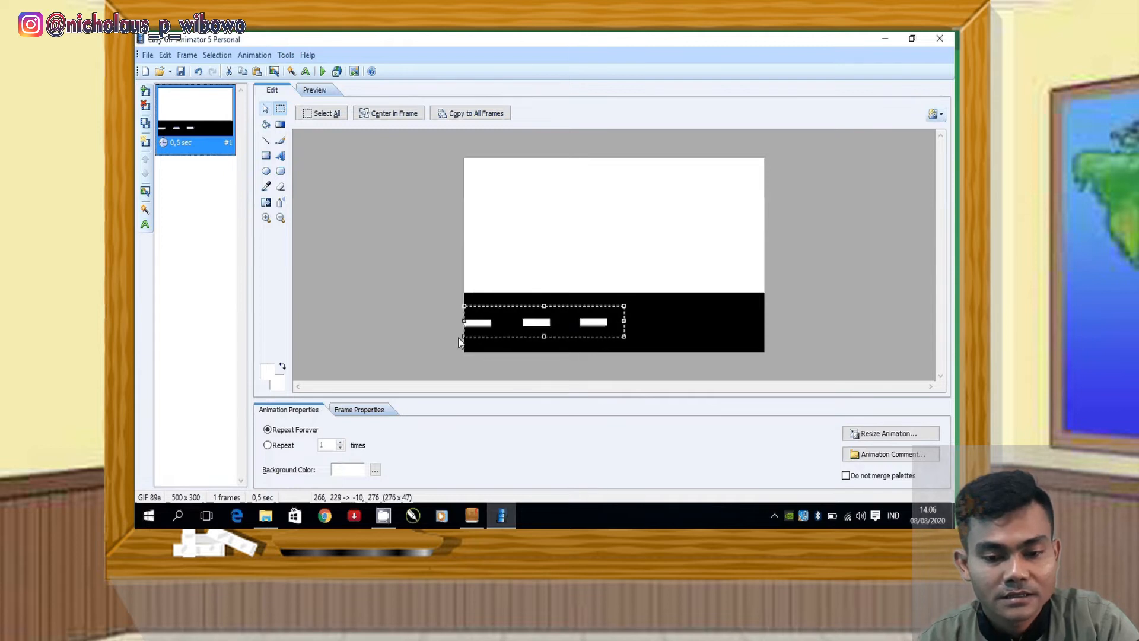
Copy the selected row of three dashes and place the copy along the remaining road up to the right edge
right_click(499, 315)
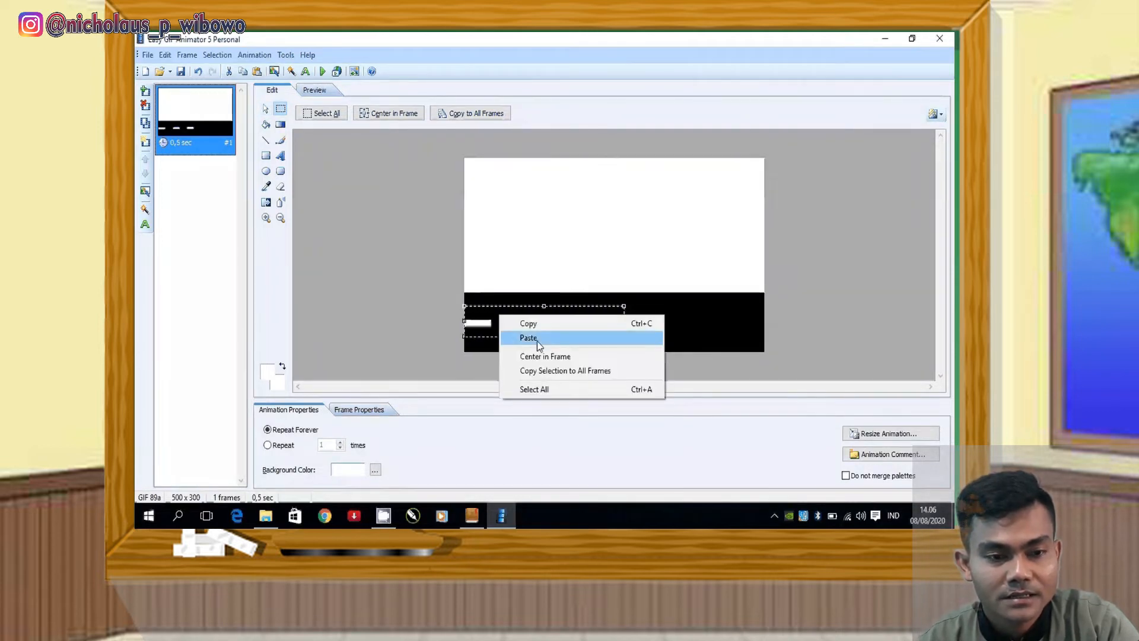
click(546, 328)
right_click(563, 267)
click(590, 289)
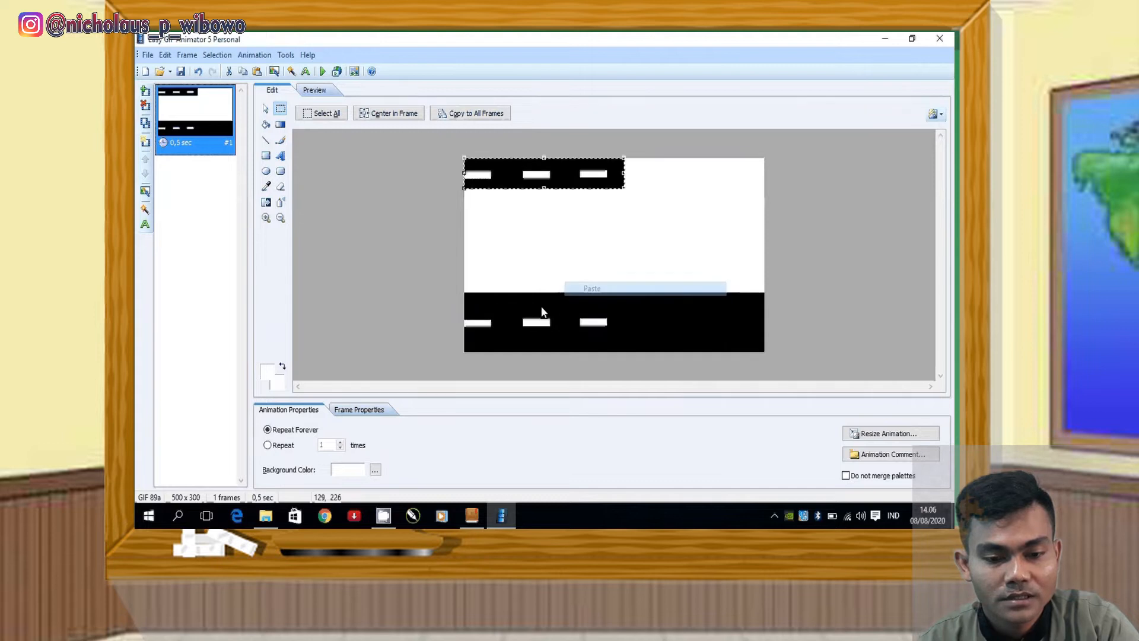
drag(502, 178, 670, 323)
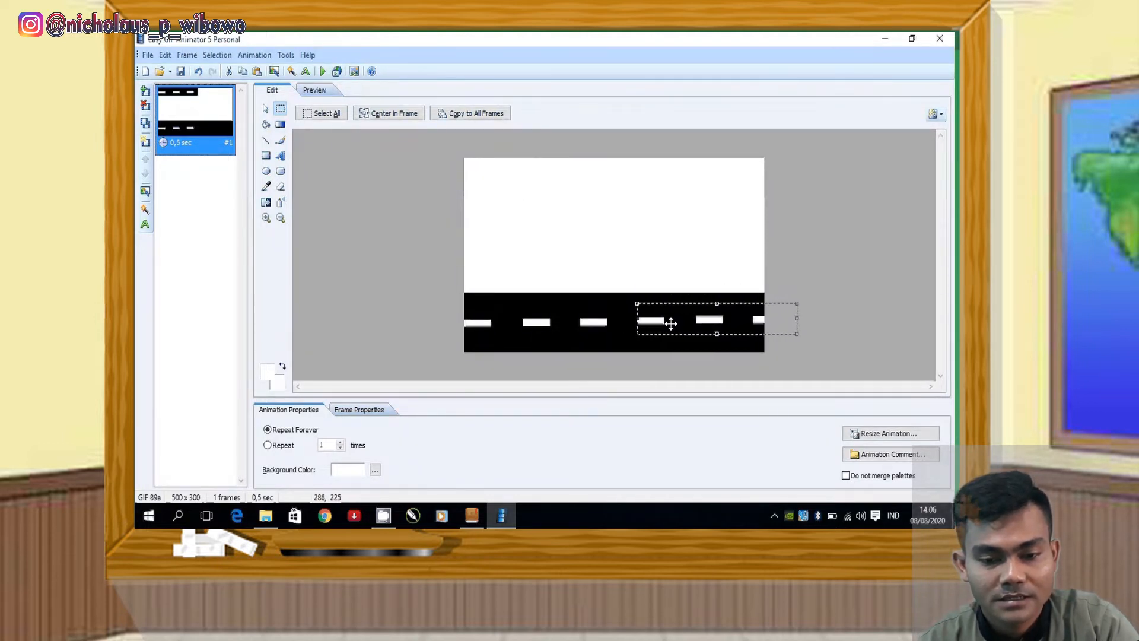
click(637, 288)
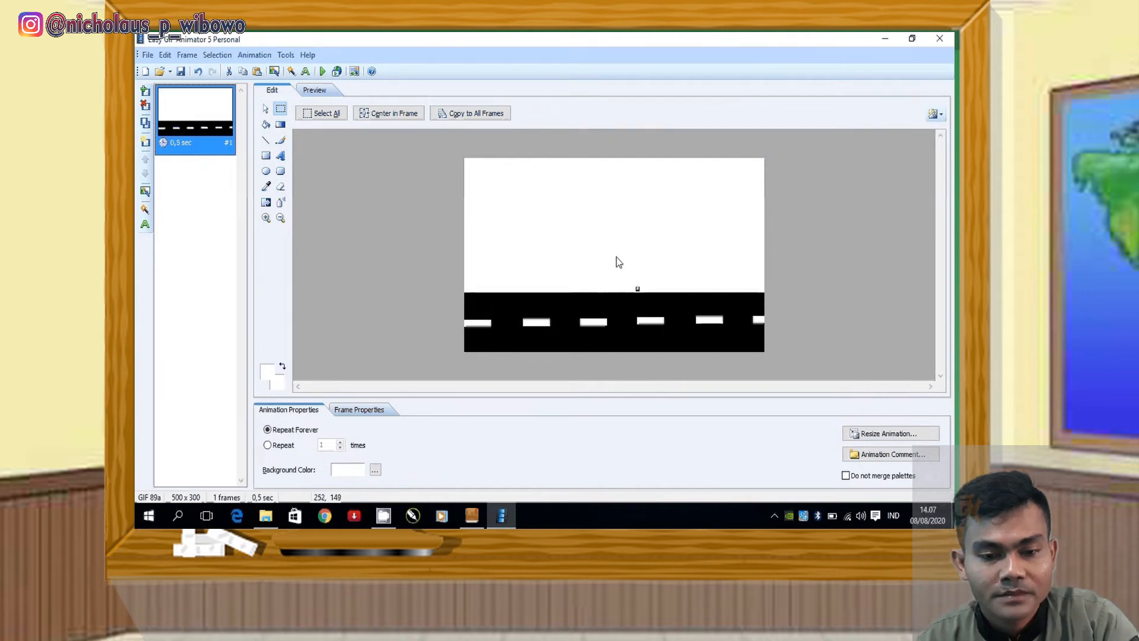
click(588, 215)
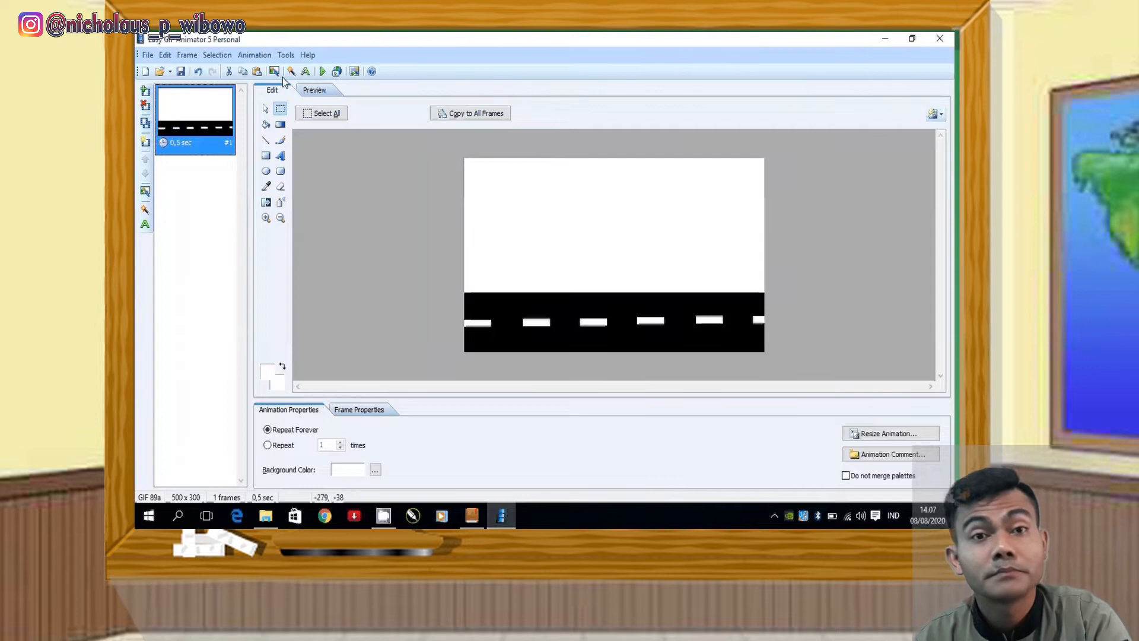
Brush a dark navy mountain outline across the full frame above the road and fill the area beneath it with that colour
click(281, 142)
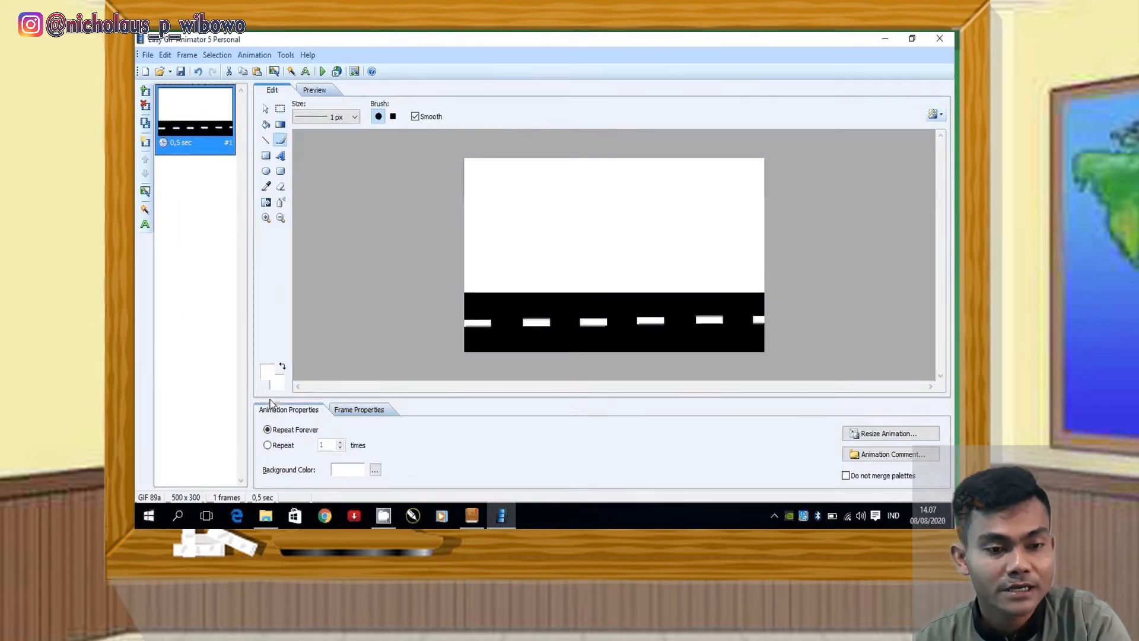
click(270, 369)
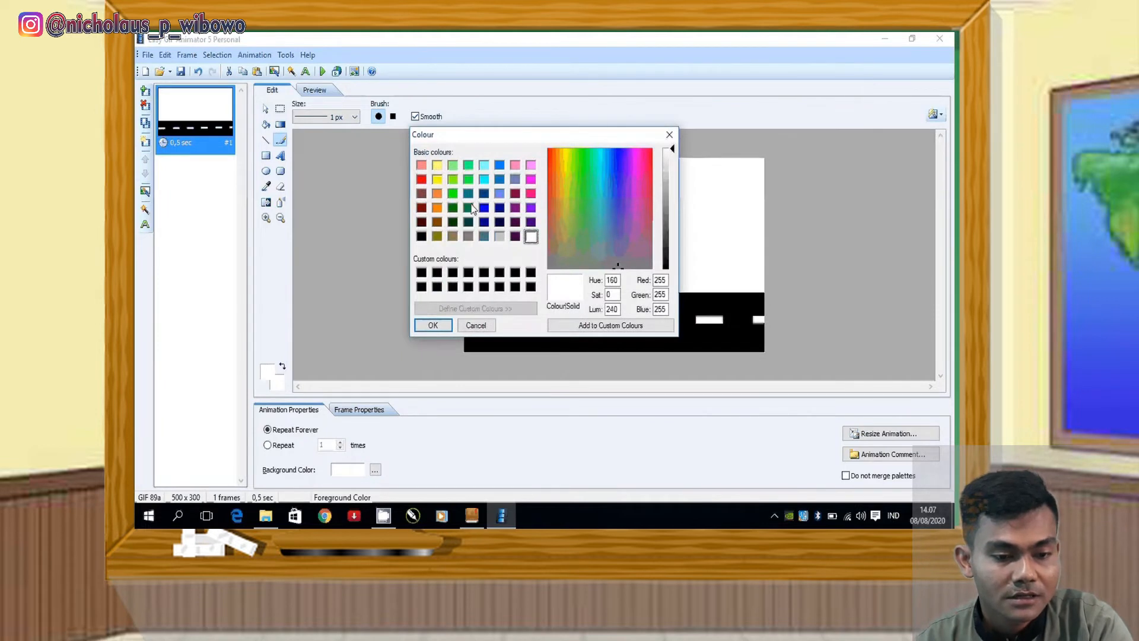
click(499, 221)
click(433, 325)
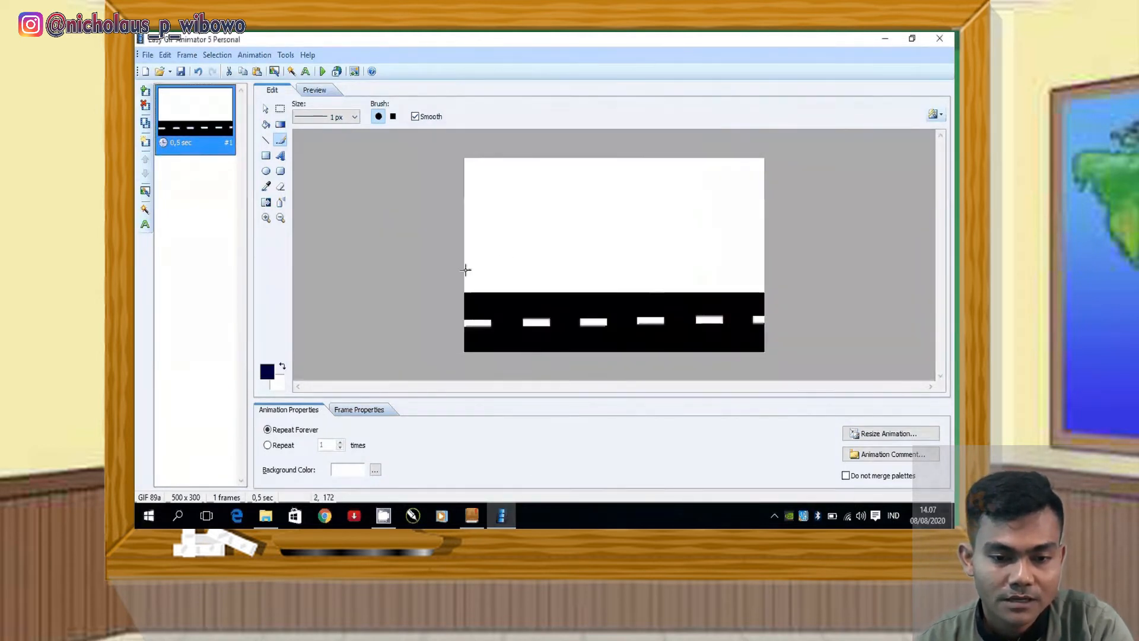
mouse_move(456, 257)
mouse_down()
mouse_move(618, 217)
mouse_move(770, 275)
mouse_up()
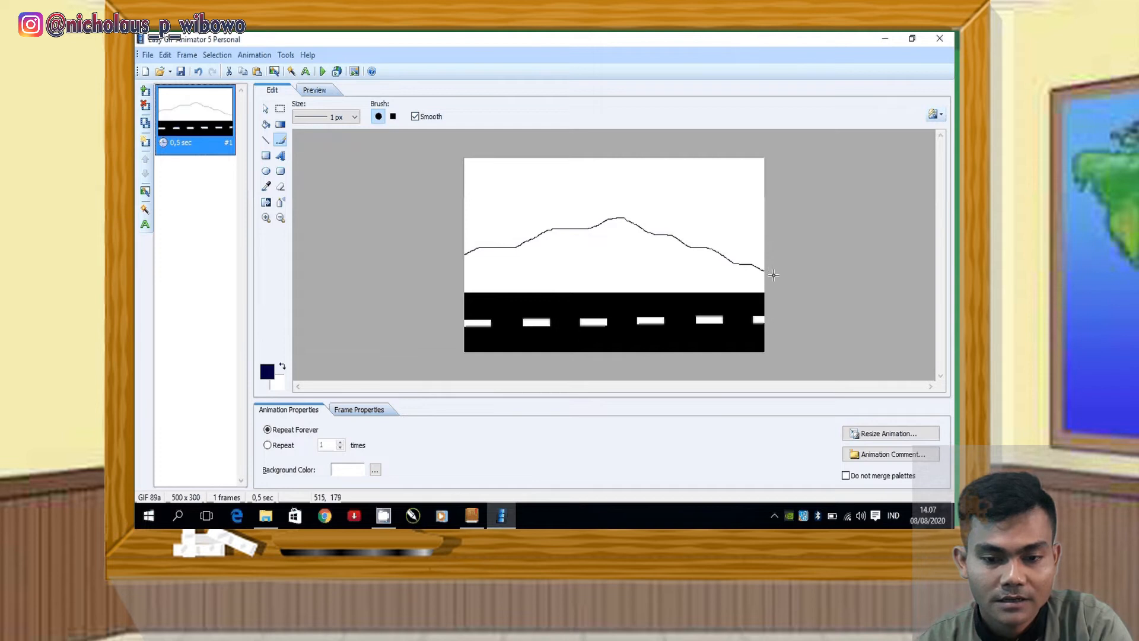
click(266, 125)
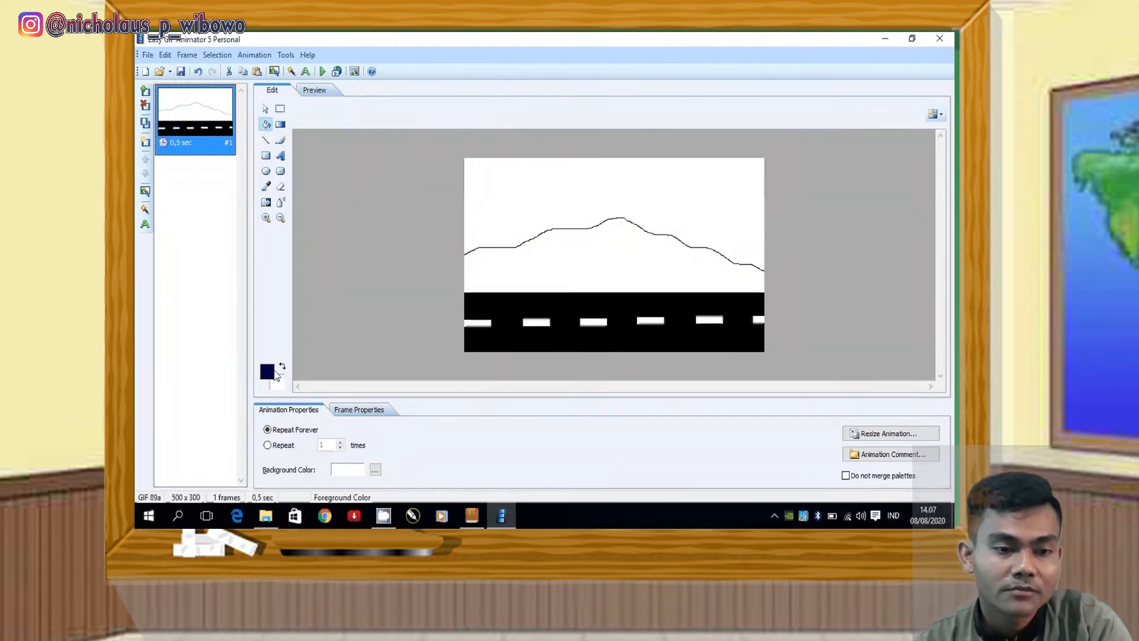
click(580, 258)
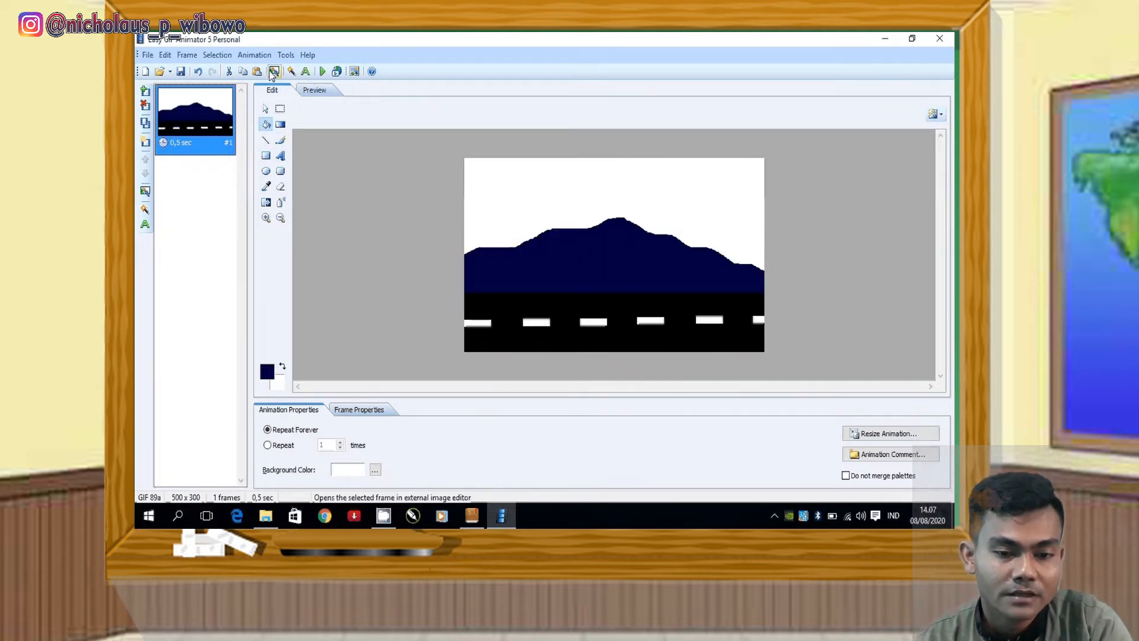
Draw an orange circle about 69 × 63 px in the sky right of the mountain peak and fill it with orange as a sun
click(266, 172)
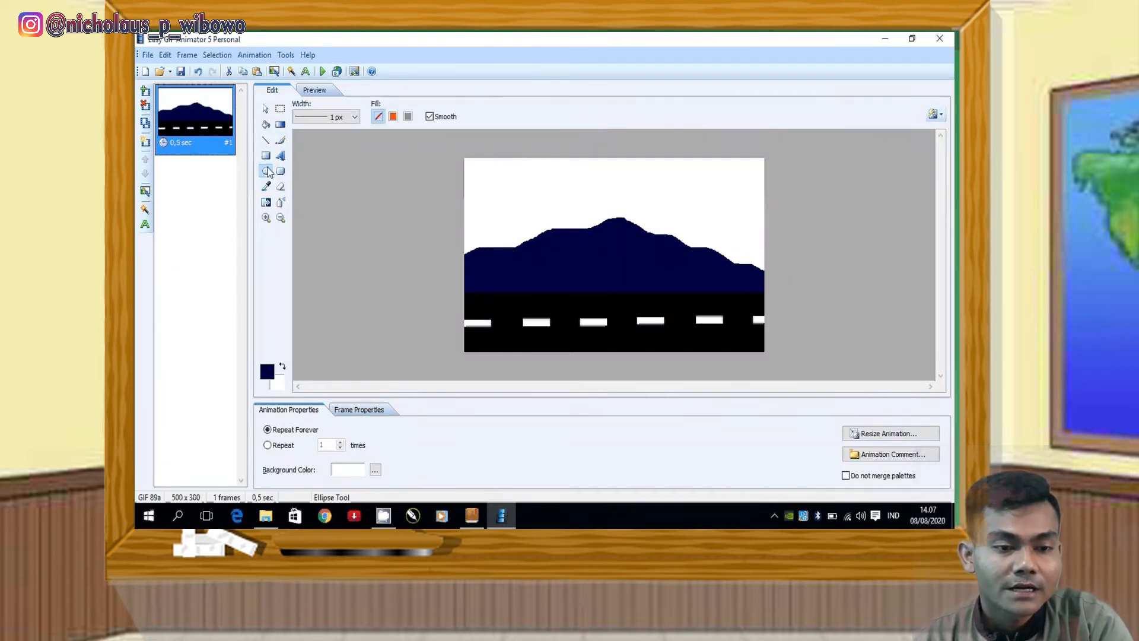
click(268, 372)
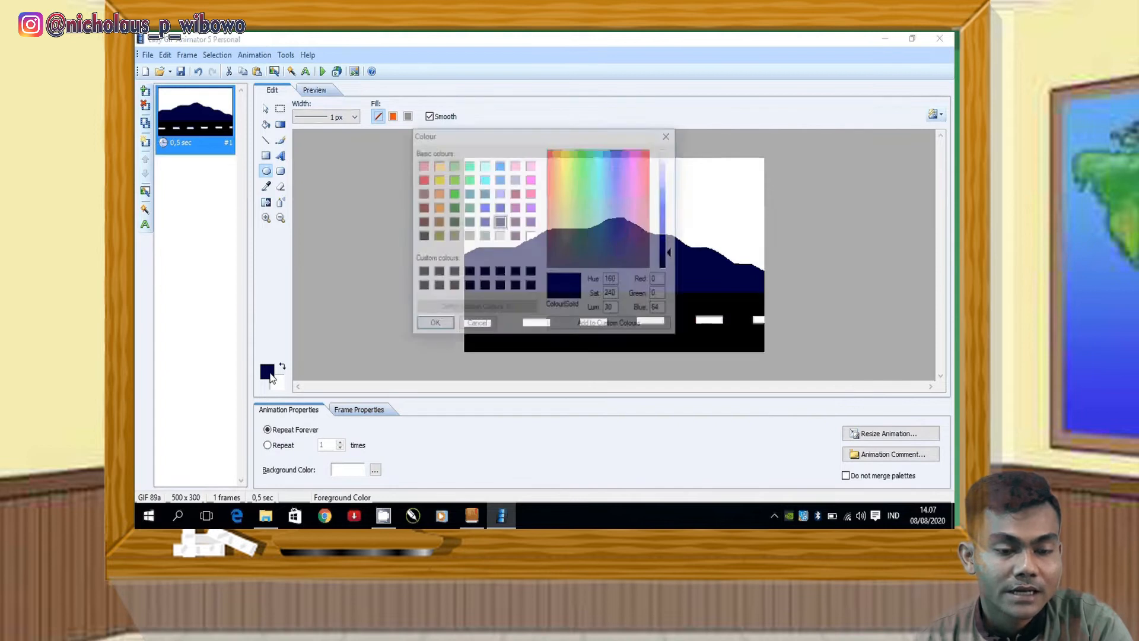
click(437, 207)
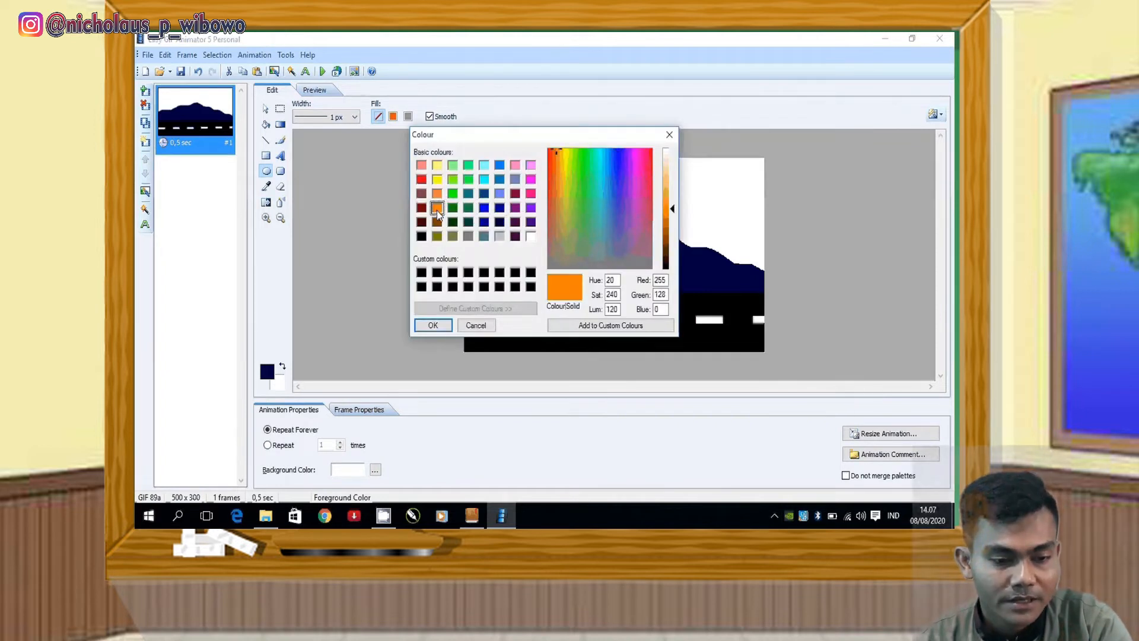
click(431, 325)
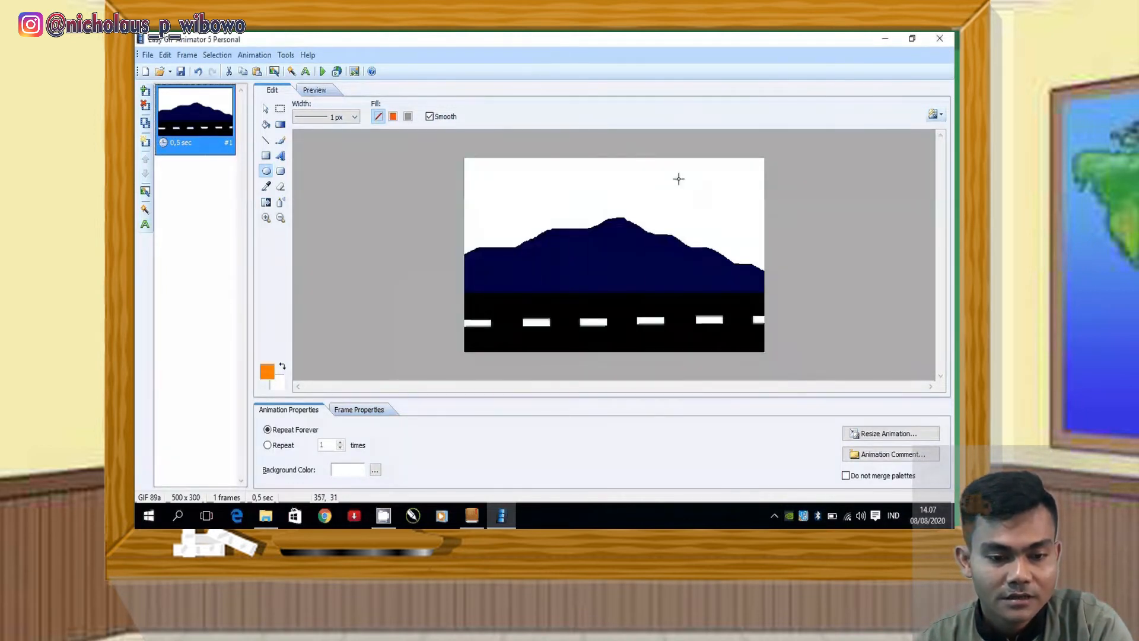
drag(679, 178, 719, 218)
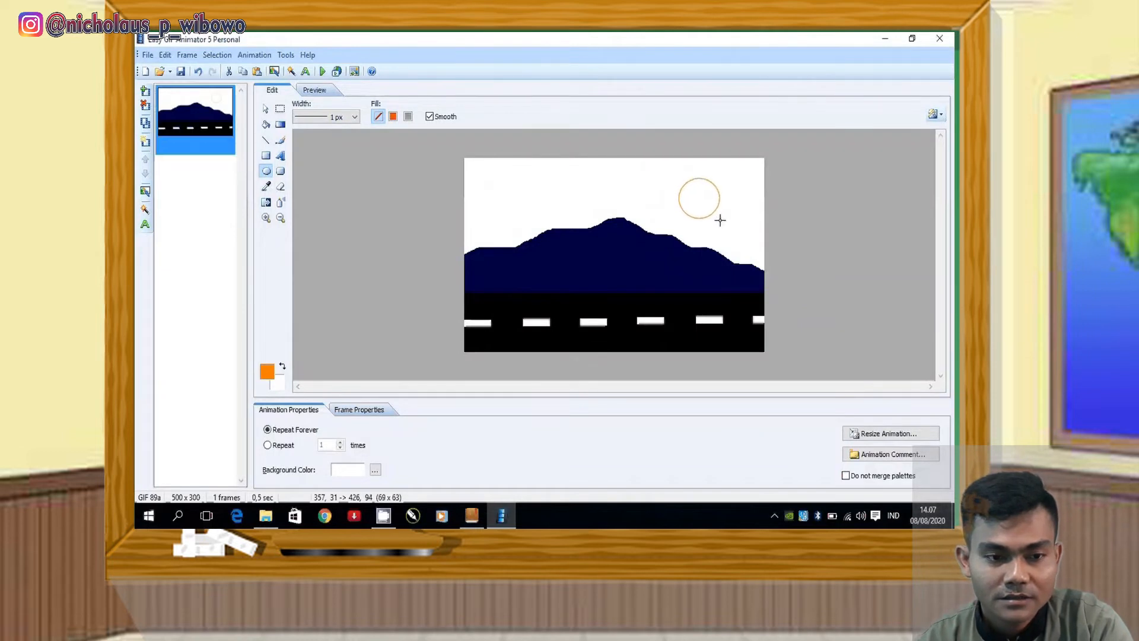
click(267, 124)
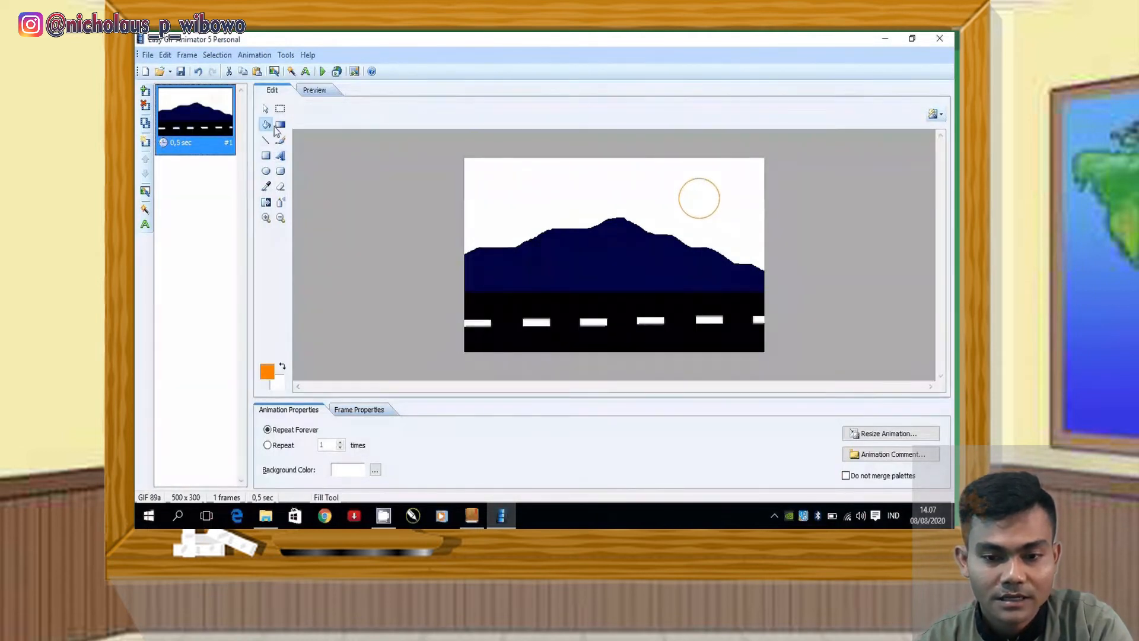
click(704, 190)
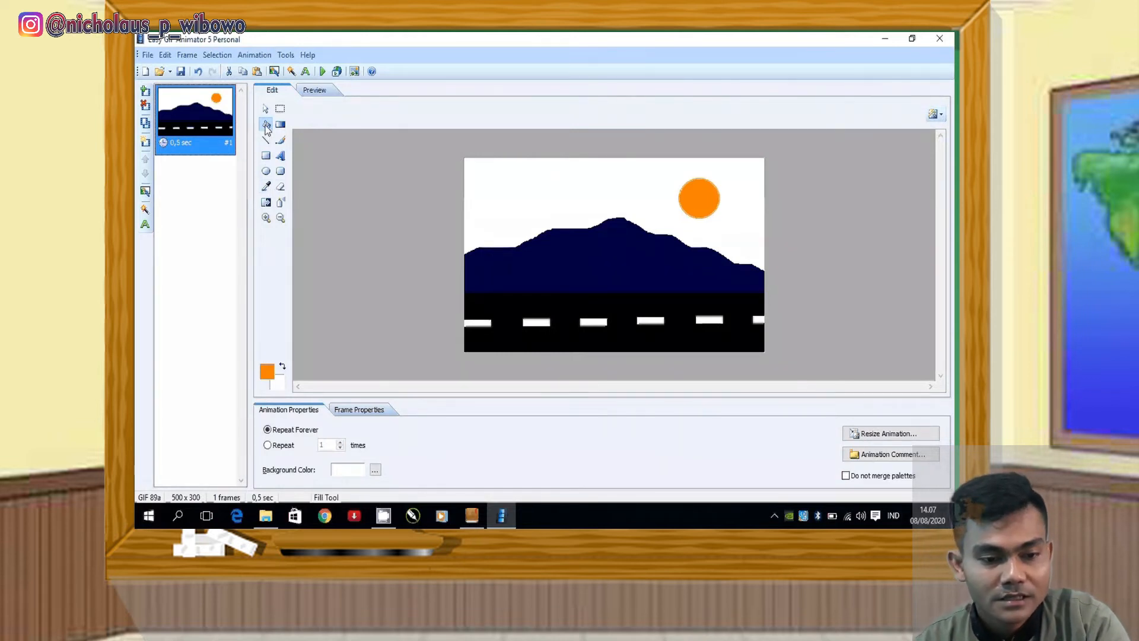
Draw a narrow upright brown rectangle standing on the road's upper edge near the frame's left side and fill it brown as a tree trunk
click(266, 156)
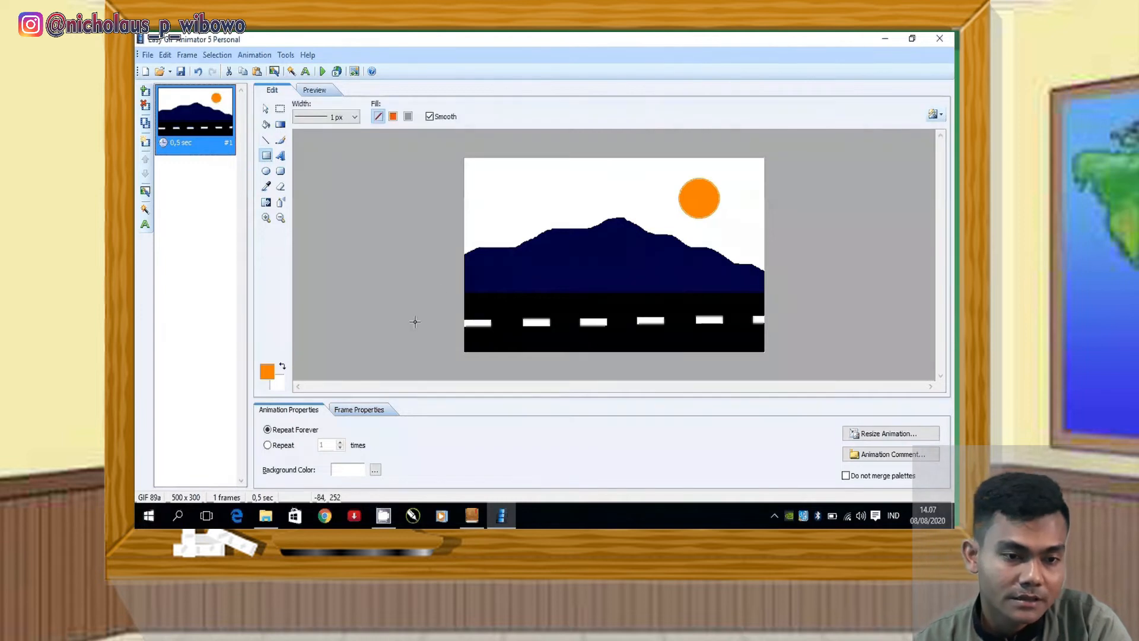
click(267, 370)
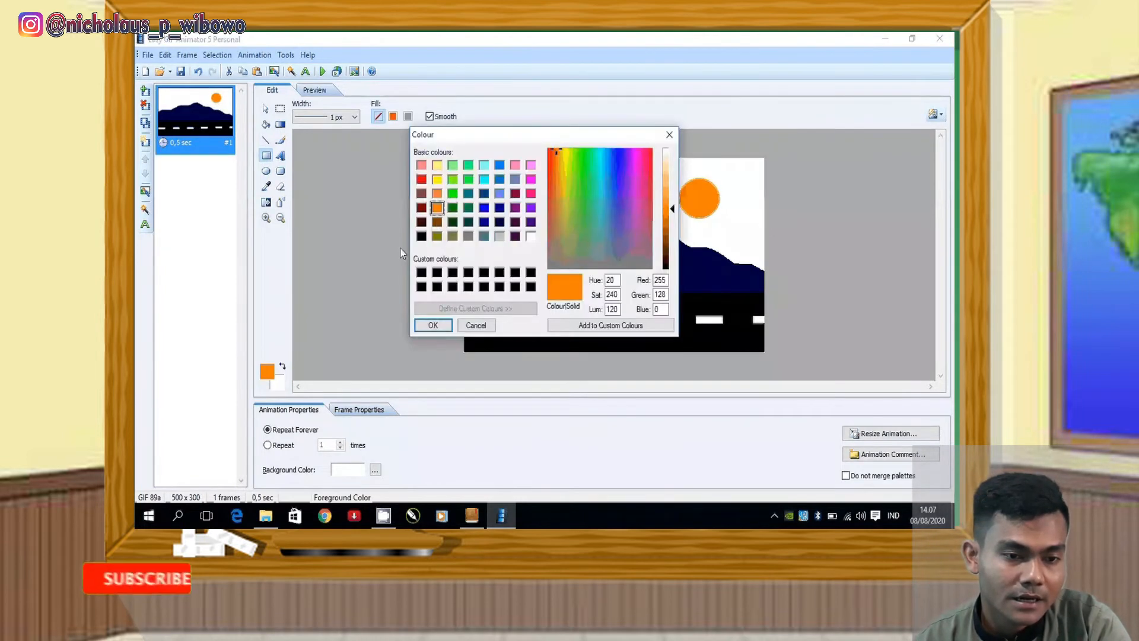
click(437, 222)
click(433, 325)
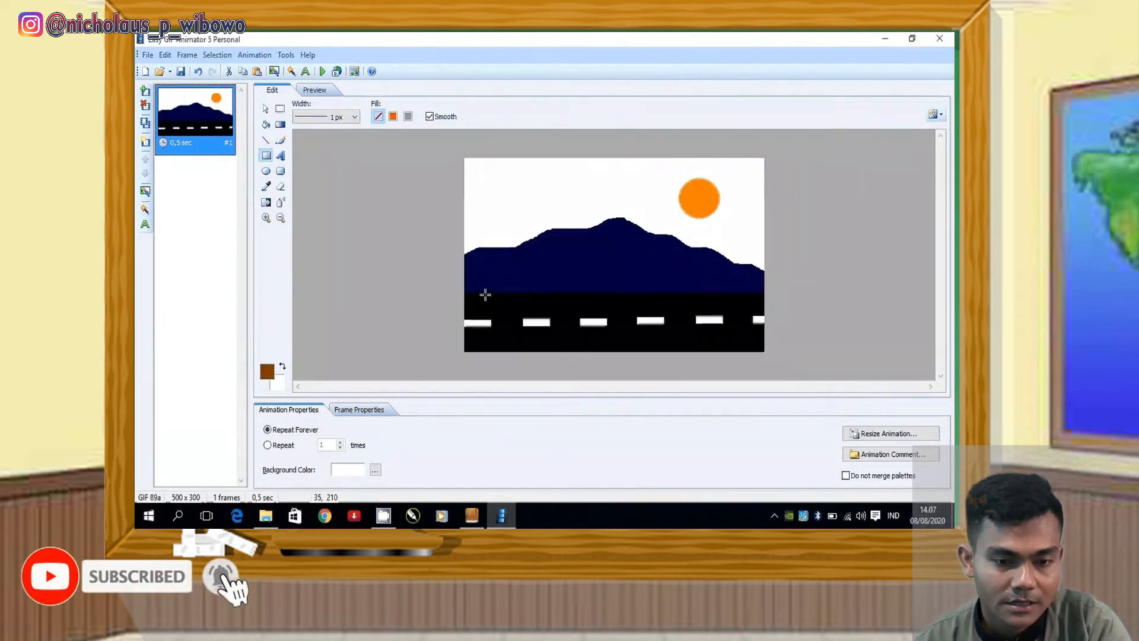
drag(485, 294, 491, 264)
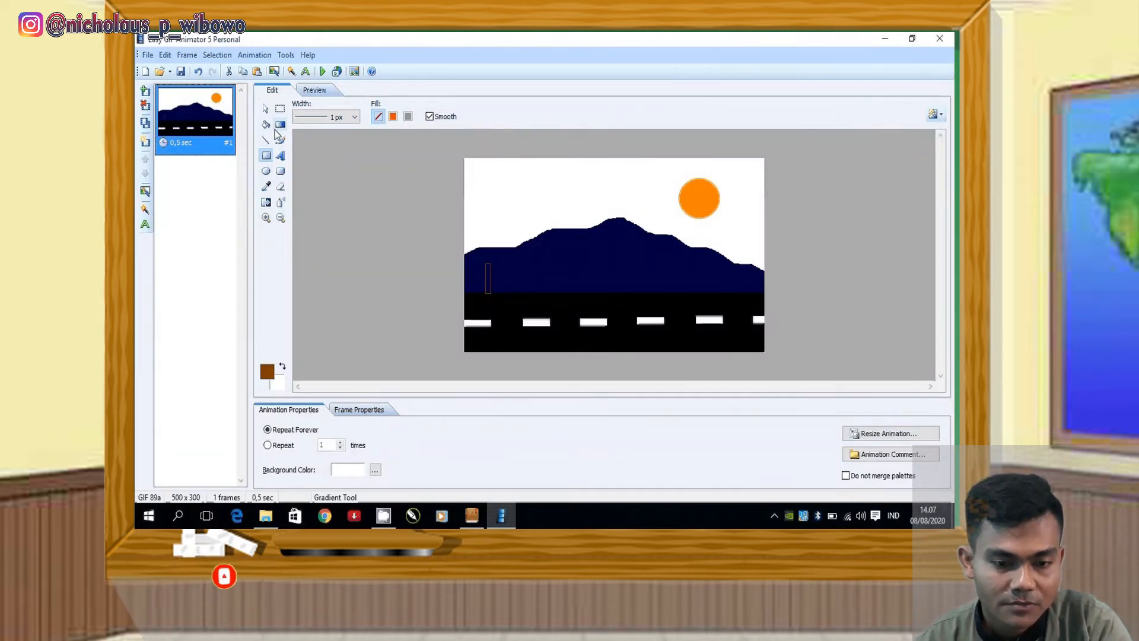
click(266, 124)
click(490, 272)
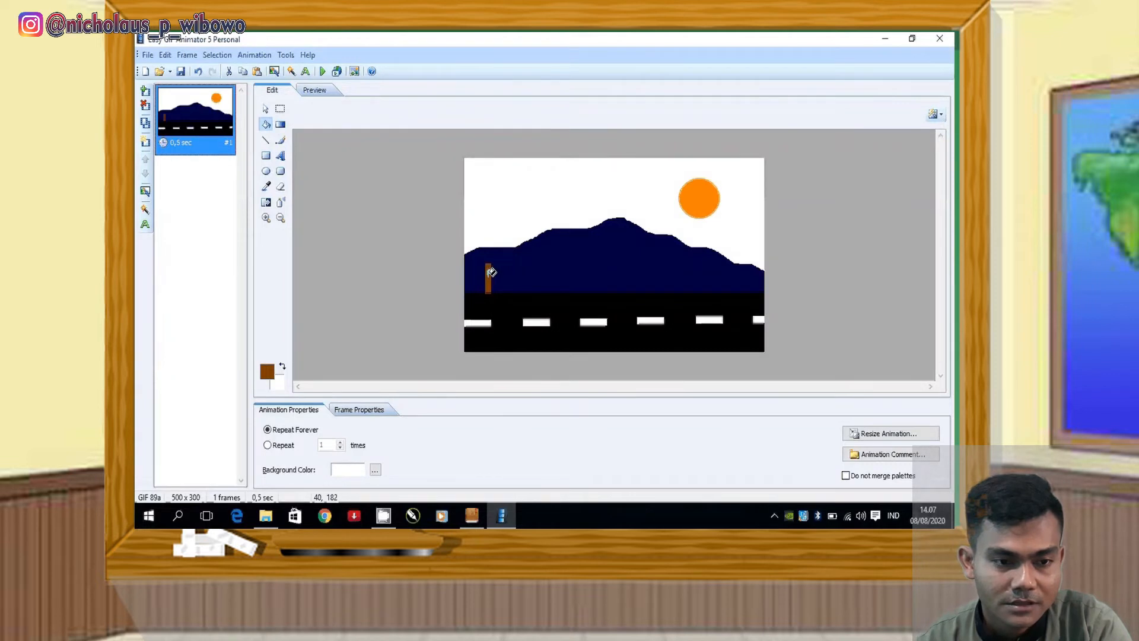
Brush a closed bright green leafy outline on top of the brown trunk and fill it with the same green
click(267, 171)
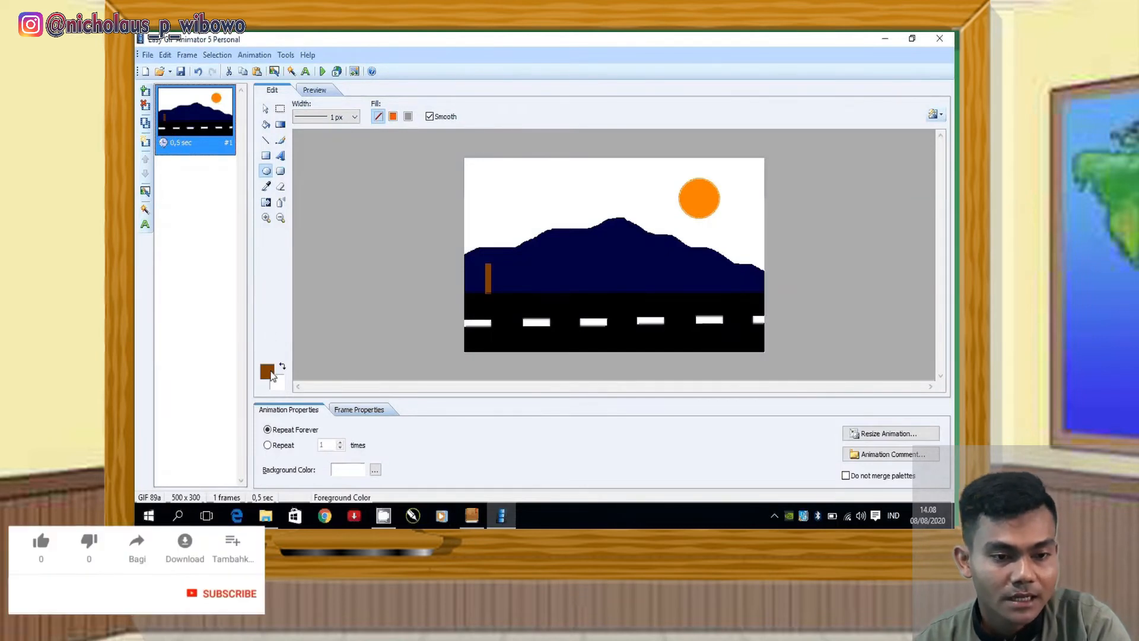
click(267, 371)
click(452, 194)
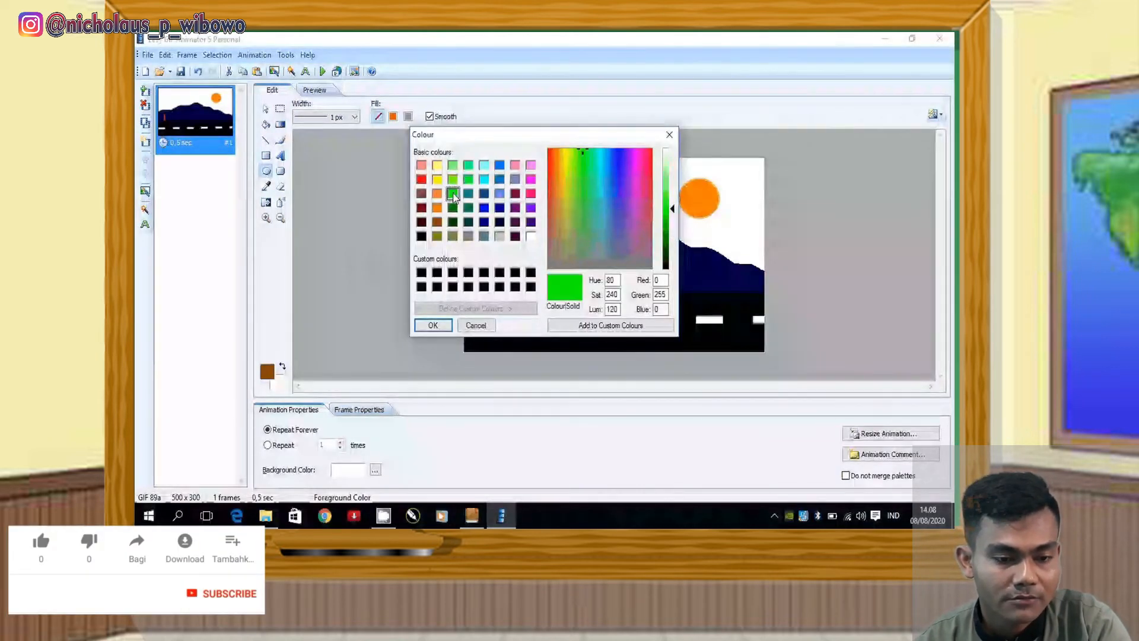
click(433, 325)
click(281, 141)
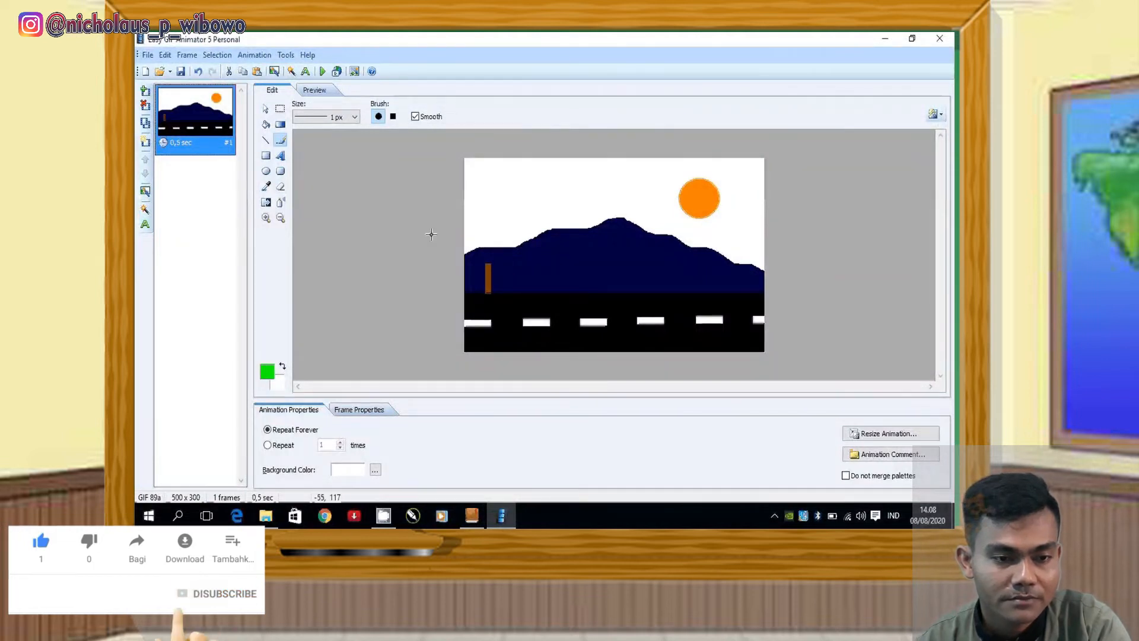
mouse_move(478, 267)
mouse_down()
mouse_move(483, 232)
mouse_move(509, 253)
mouse_move(491, 264)
mouse_up()
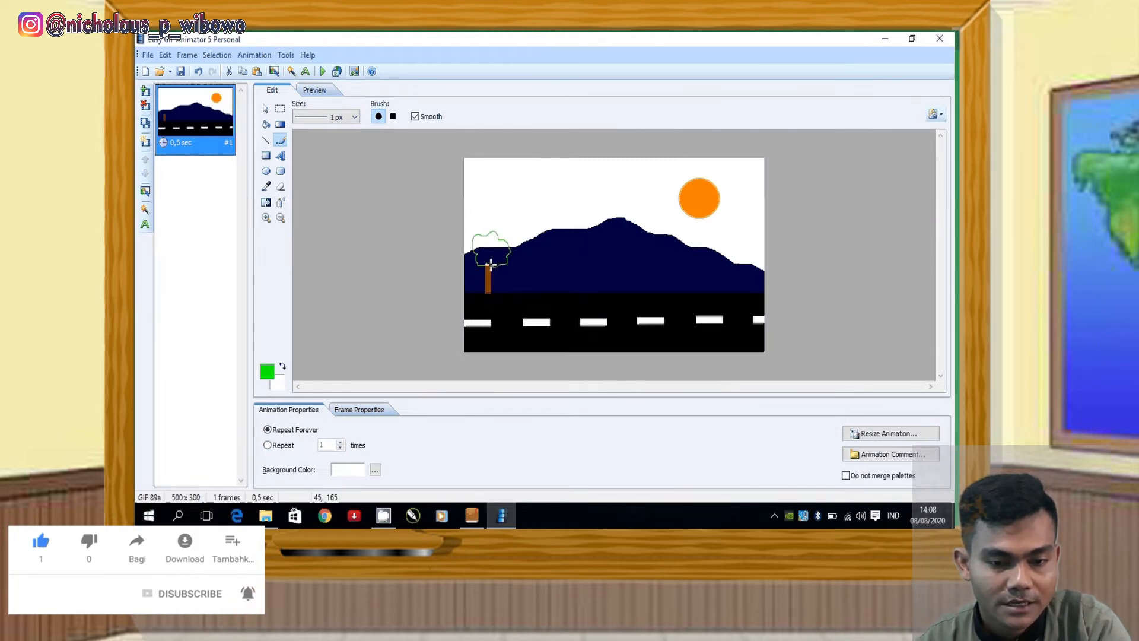
click(265, 125)
click(486, 249)
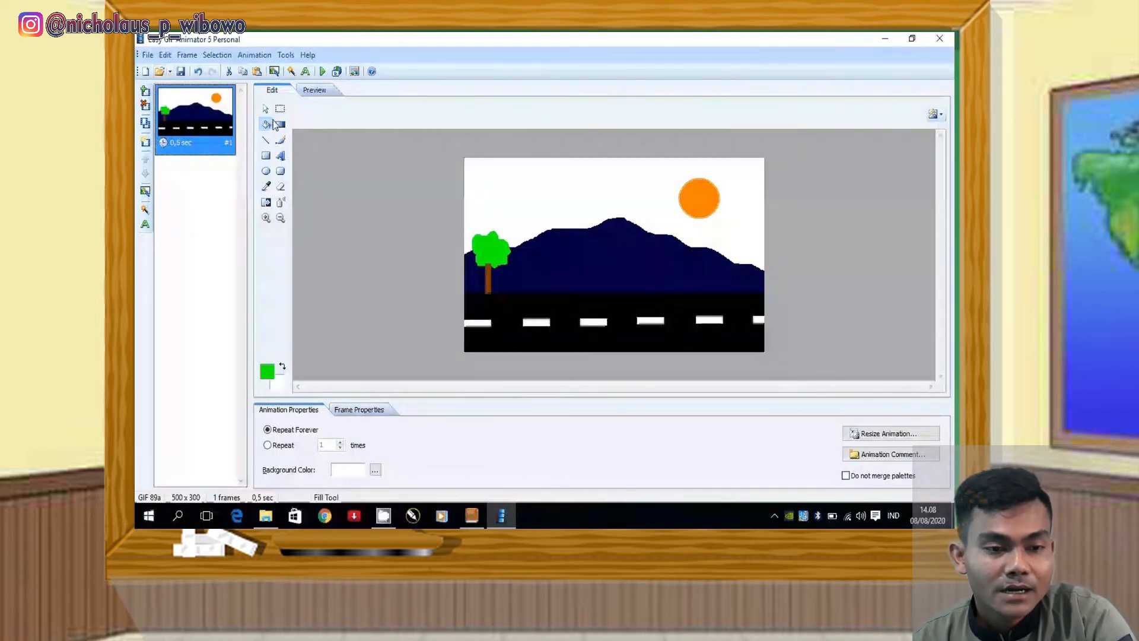
Fill the white sky above the mountain with cyan (red 0, green 255, blue 255)
click(267, 371)
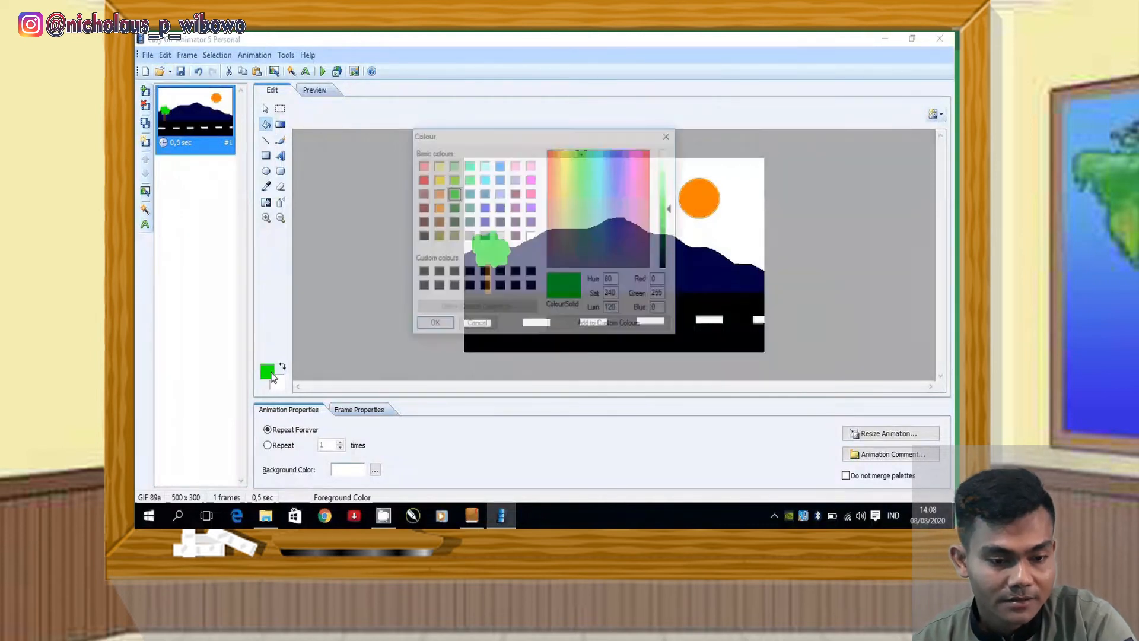
click(484, 179)
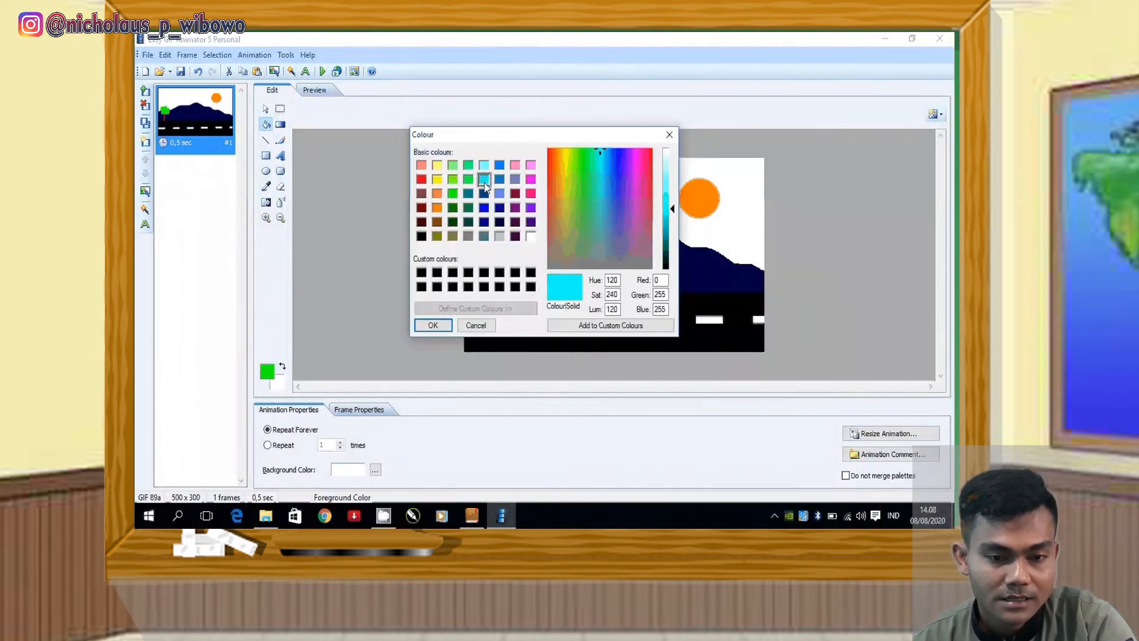
click(433, 325)
click(568, 189)
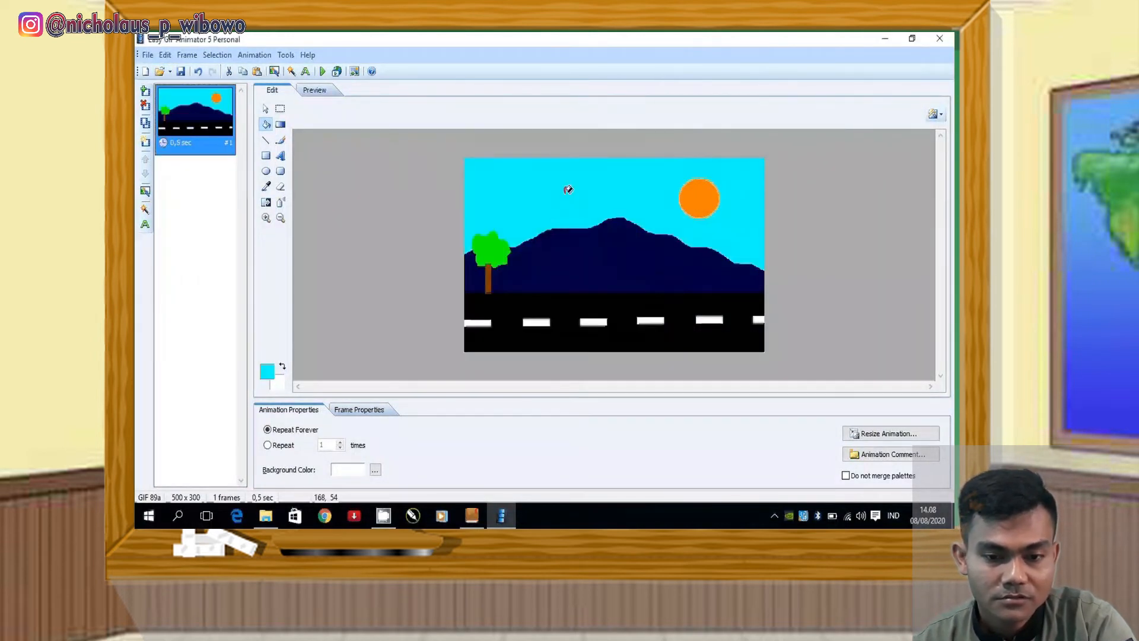
Brush two white cloud outlines in the sky between the tree and the sun, and fill both with white
click(280, 140)
click(267, 373)
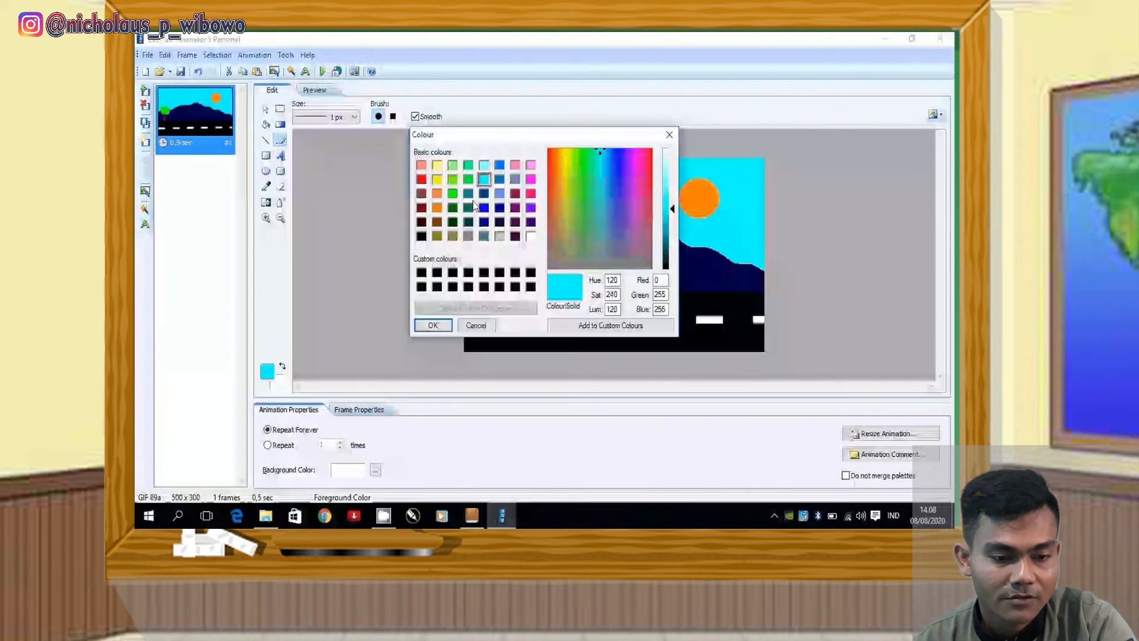
click(531, 237)
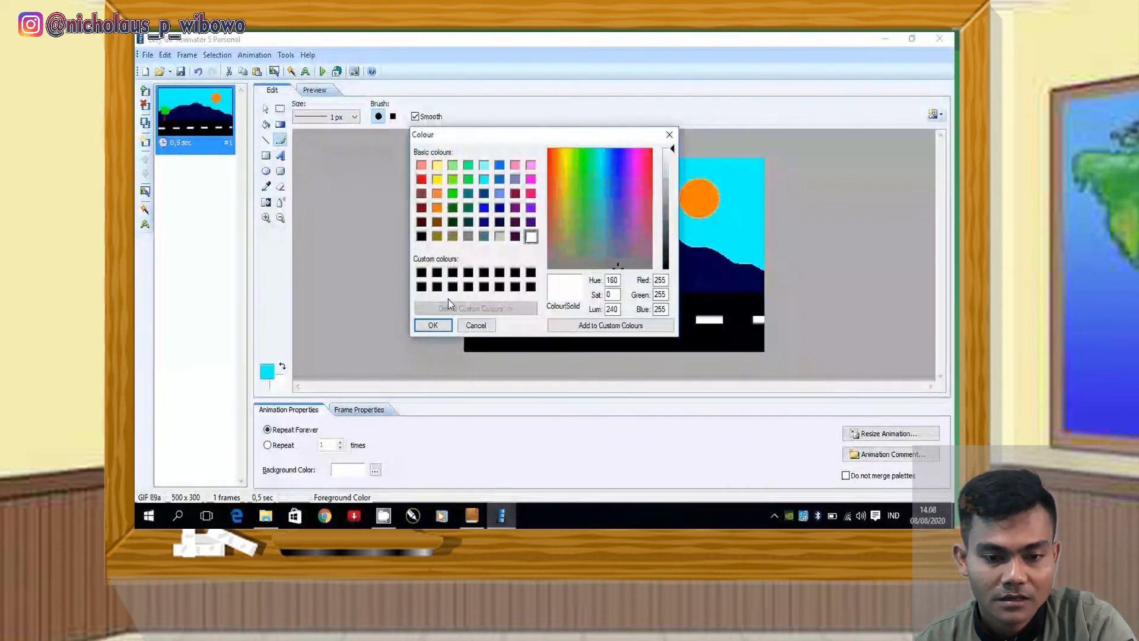
click(439, 328)
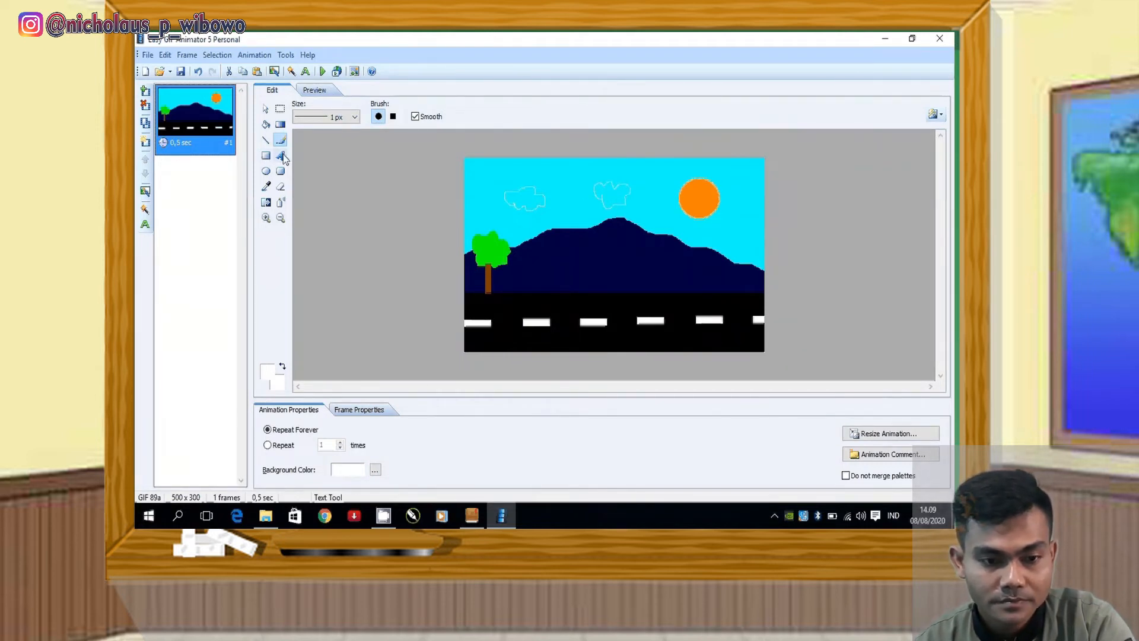
click(265, 124)
click(524, 195)
click(610, 189)
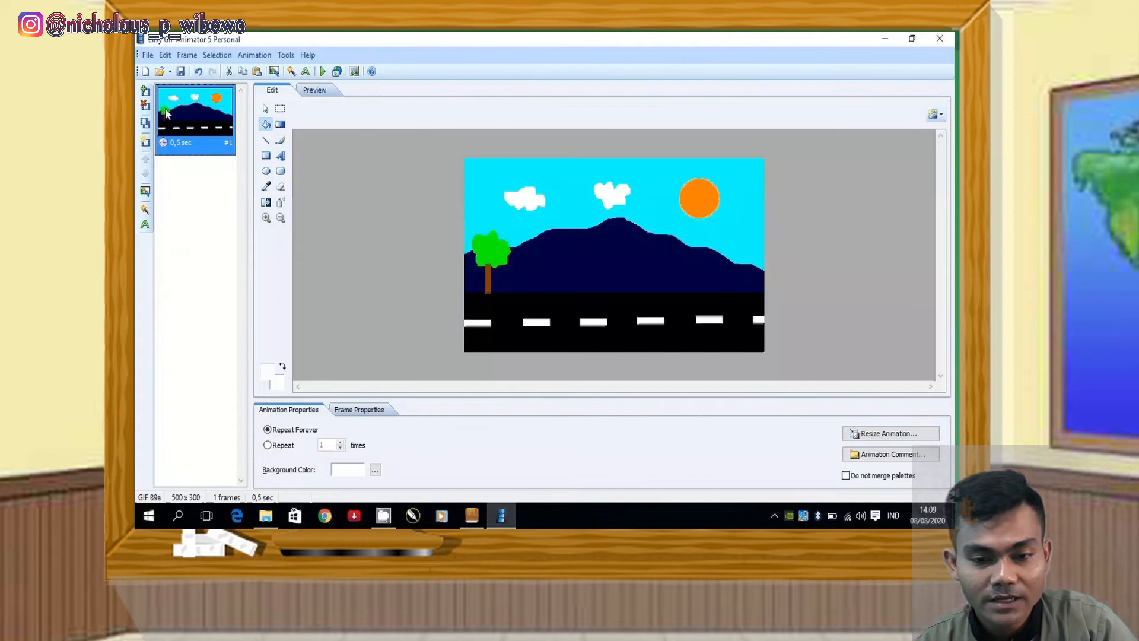
Duplicate the finished scene frame four times to make five identical frames
click(145, 125)
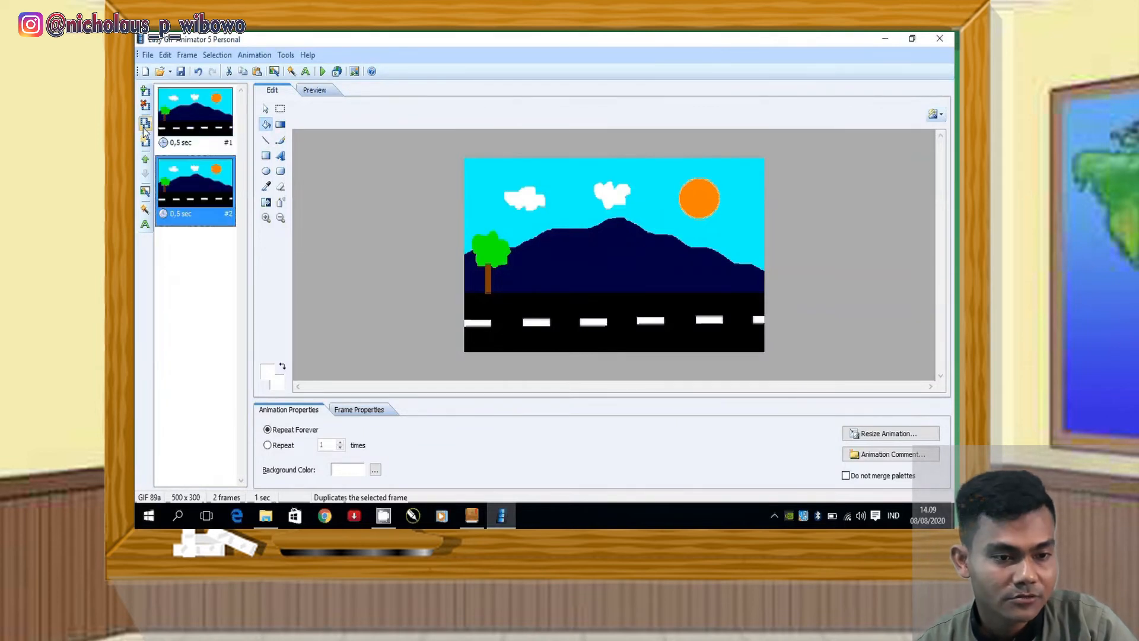
click(144, 124)
click(145, 124)
click(145, 126)
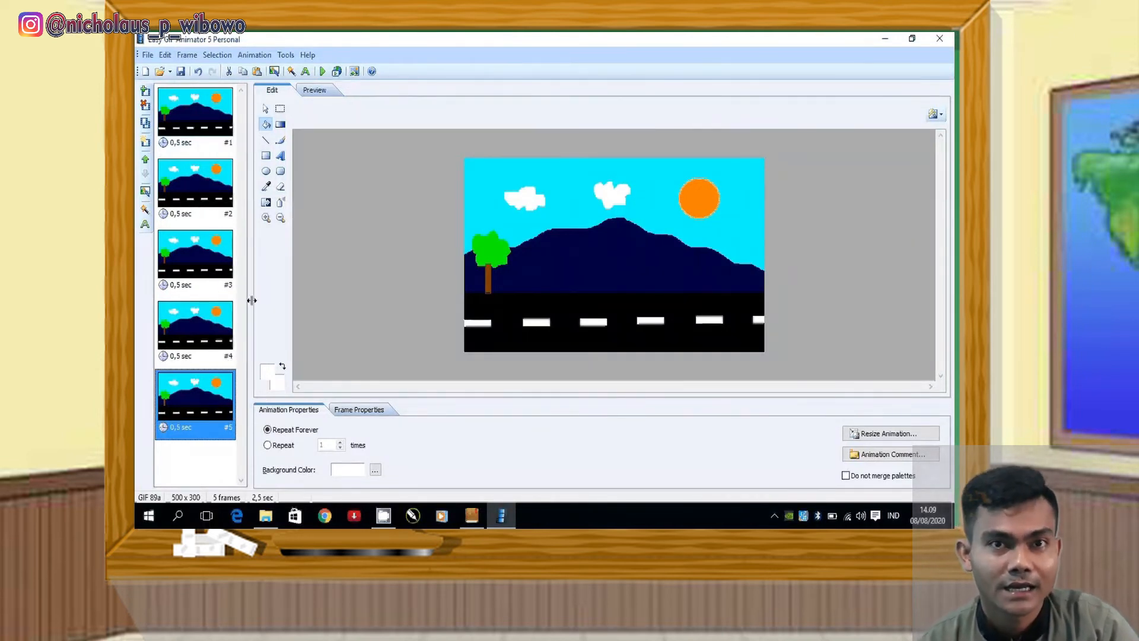
Start inserting a picture into frame 1 and browse to the Gambar Smart Explorer 2019 folder on the DATA (D:) drive
click(206, 111)
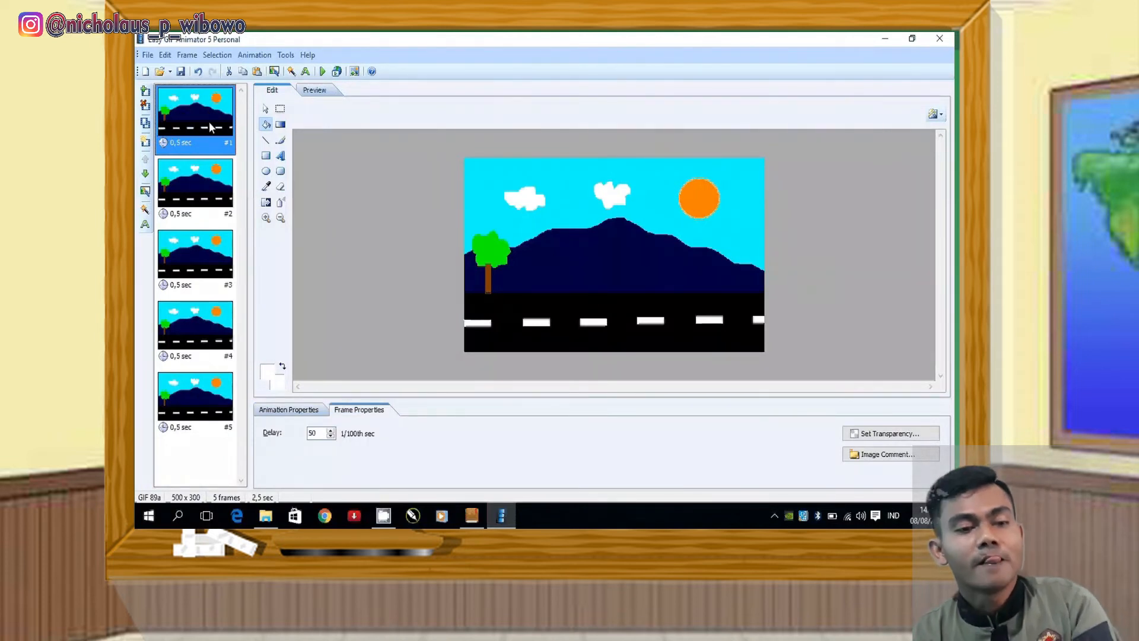
click(355, 74)
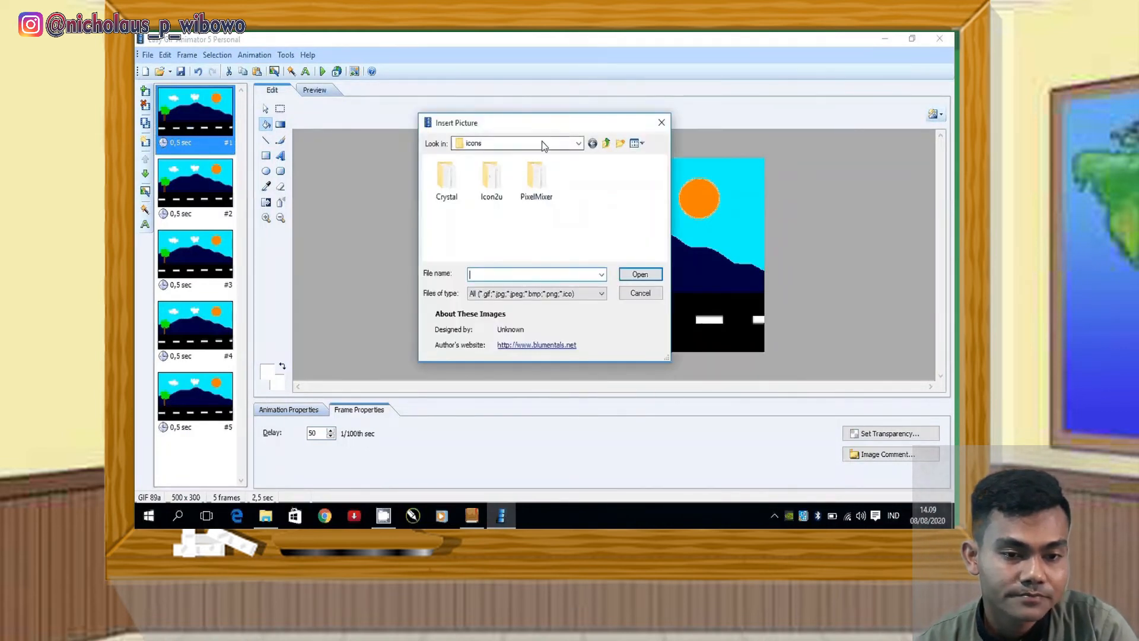
click(579, 143)
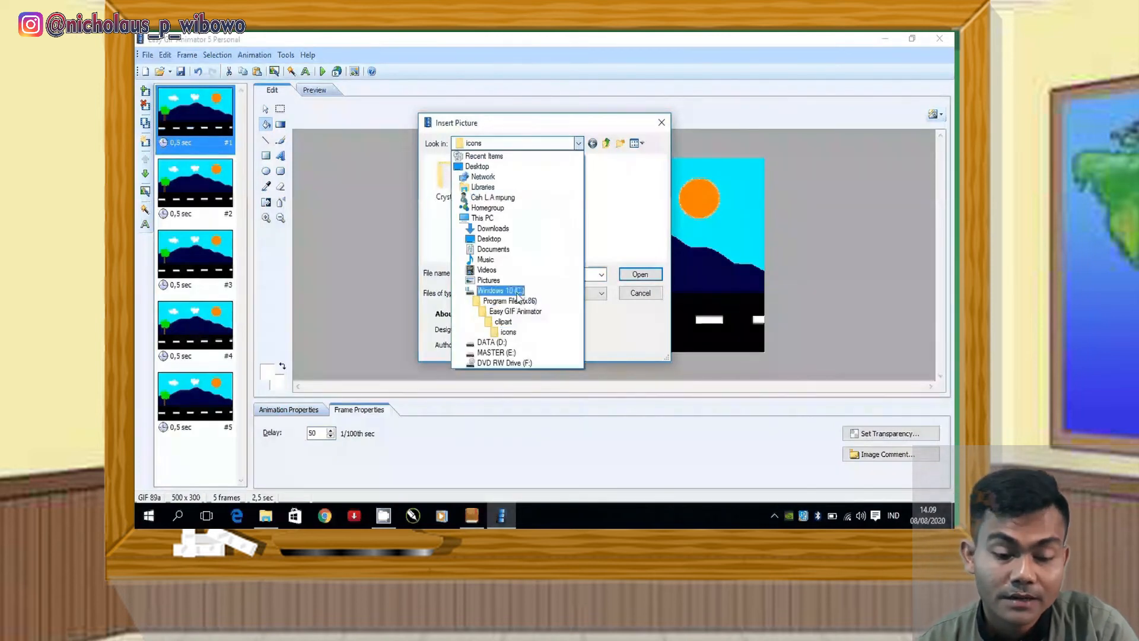
click(493, 342)
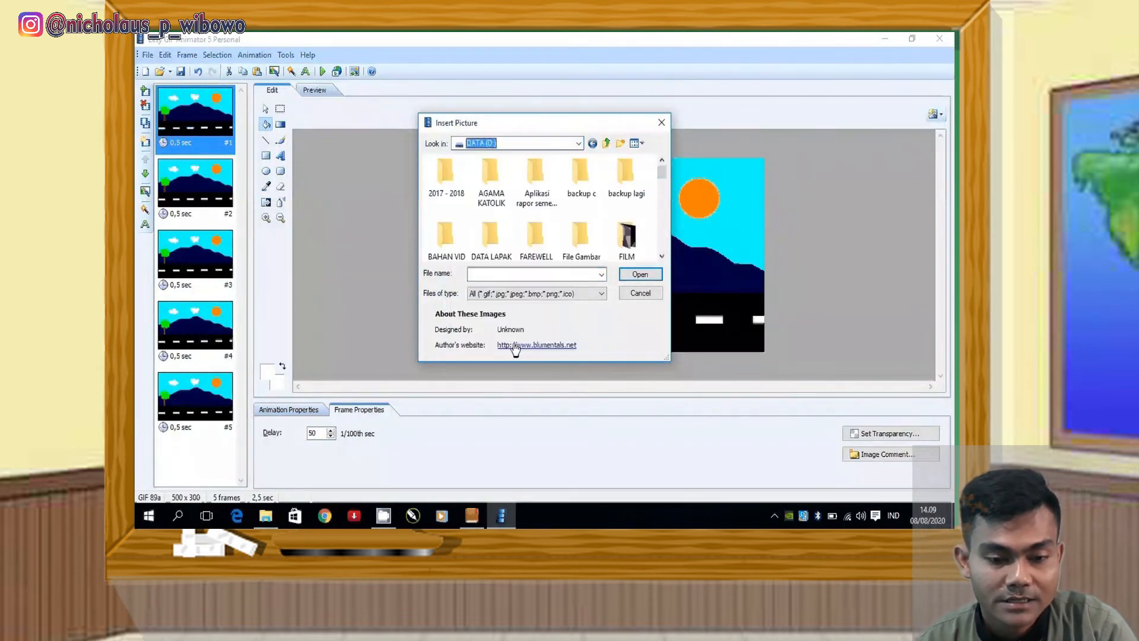
scroll(555, 235, down, 1)
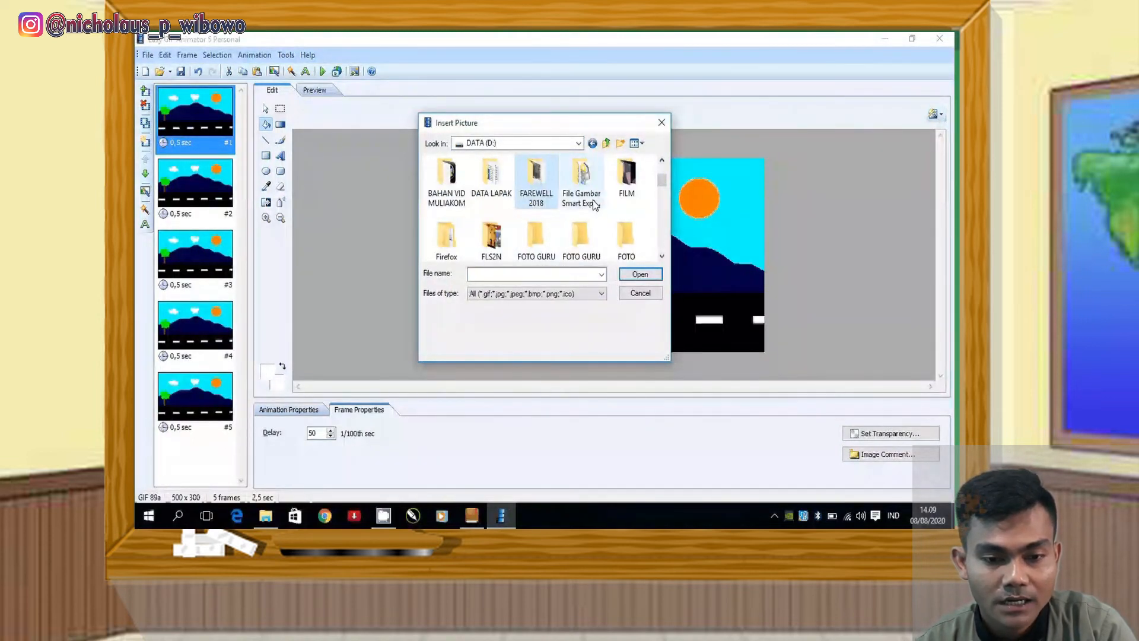
scroll(601, 205, down, 1)
scroll(599, 210, up, 1)
scroll(601, 202, down, 1)
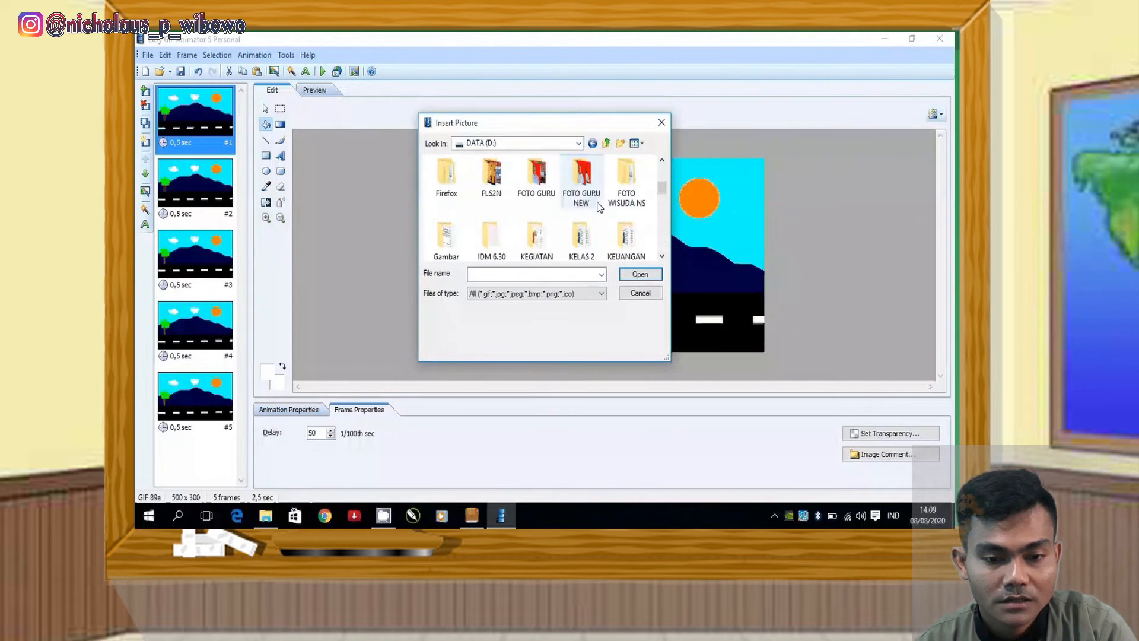
double_click(452, 246)
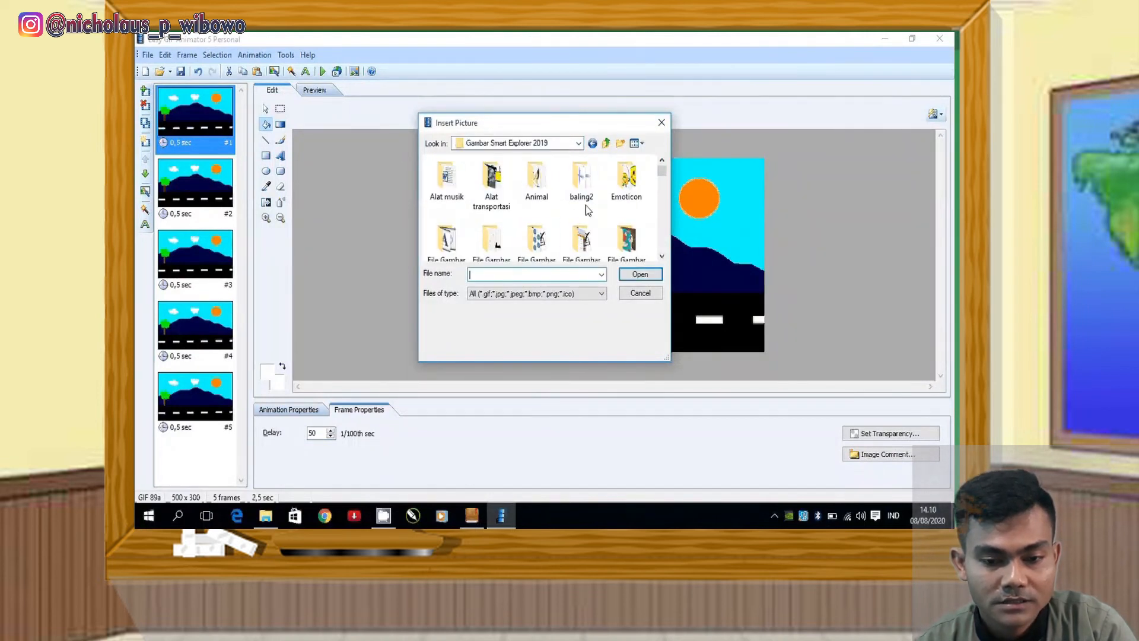
Insert the bis picture from the File Gambar LKS Kelas 3 folder into frame 1
scroll(537, 237, down, 3)
scroll(537, 240, up, 2)
scroll(543, 239, up, 1)
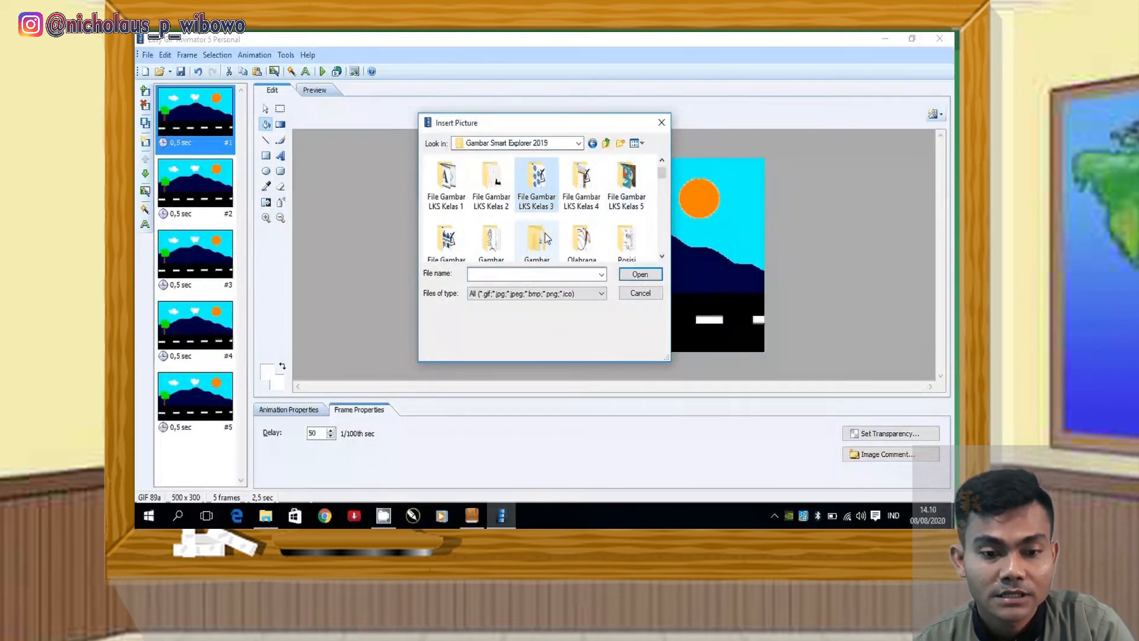
drag(670, 360, 843, 360)
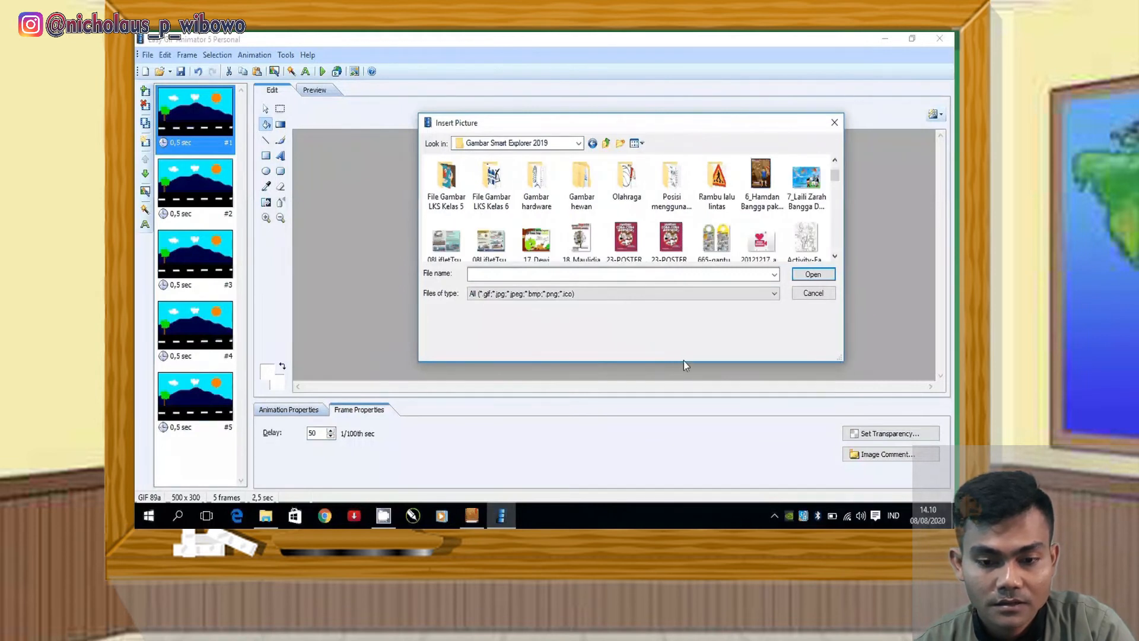
drag(679, 361, 680, 427)
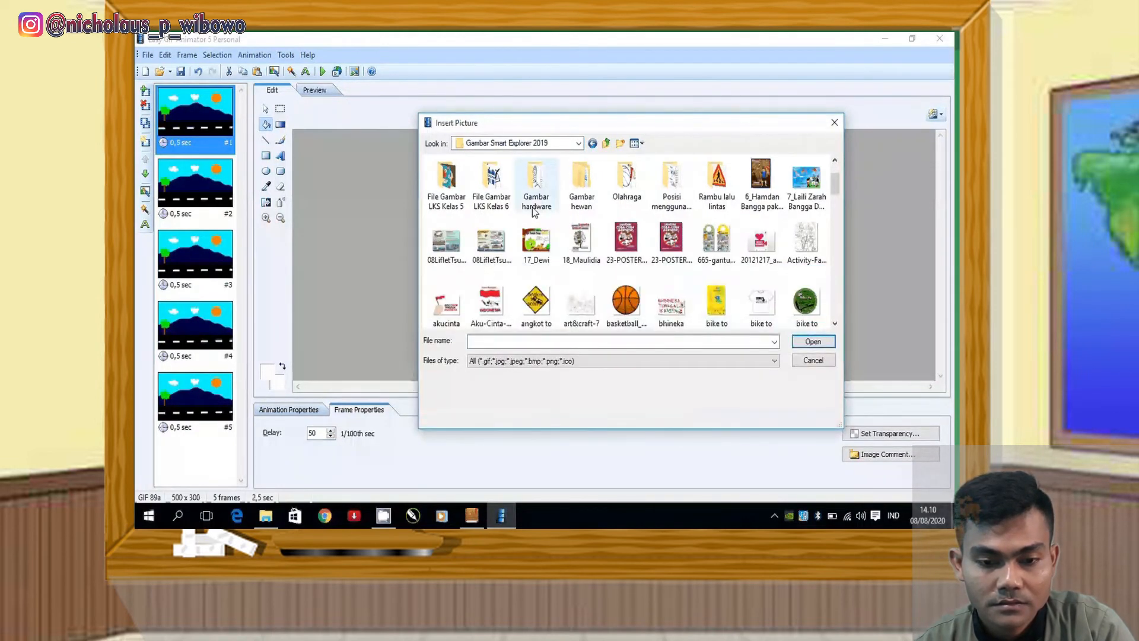
scroll(492, 237, up, 1)
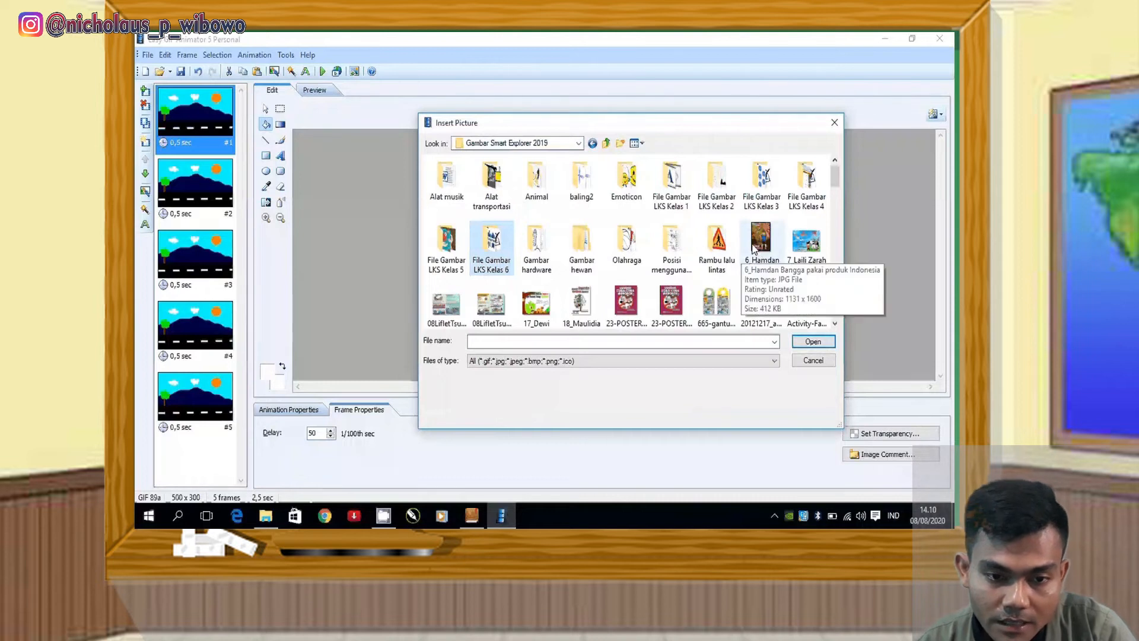
double_click(762, 178)
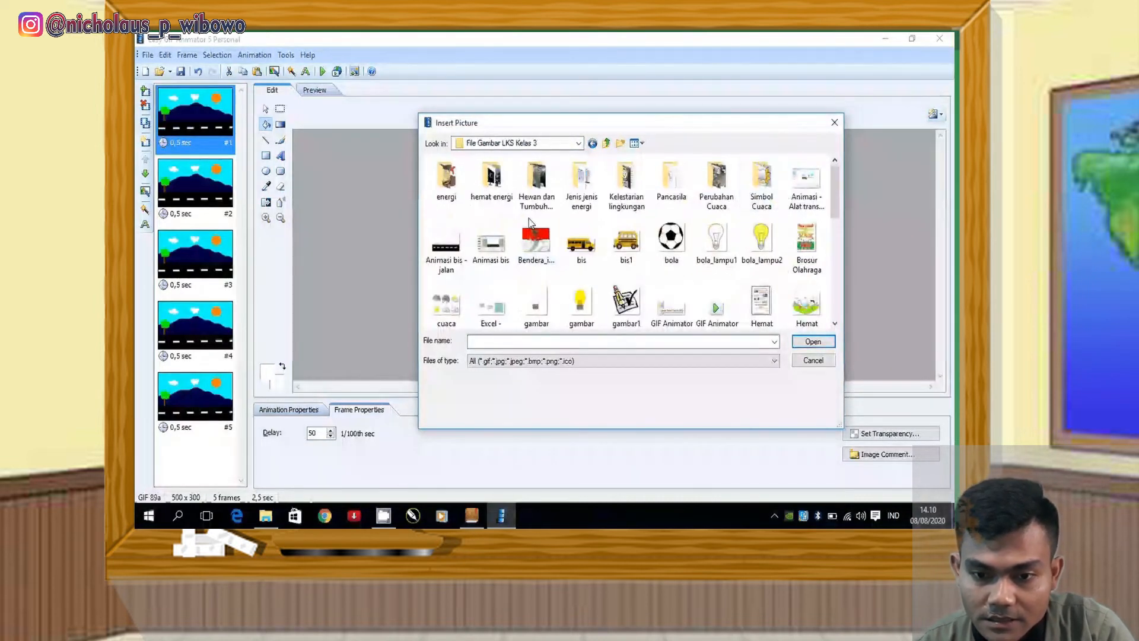
click(581, 240)
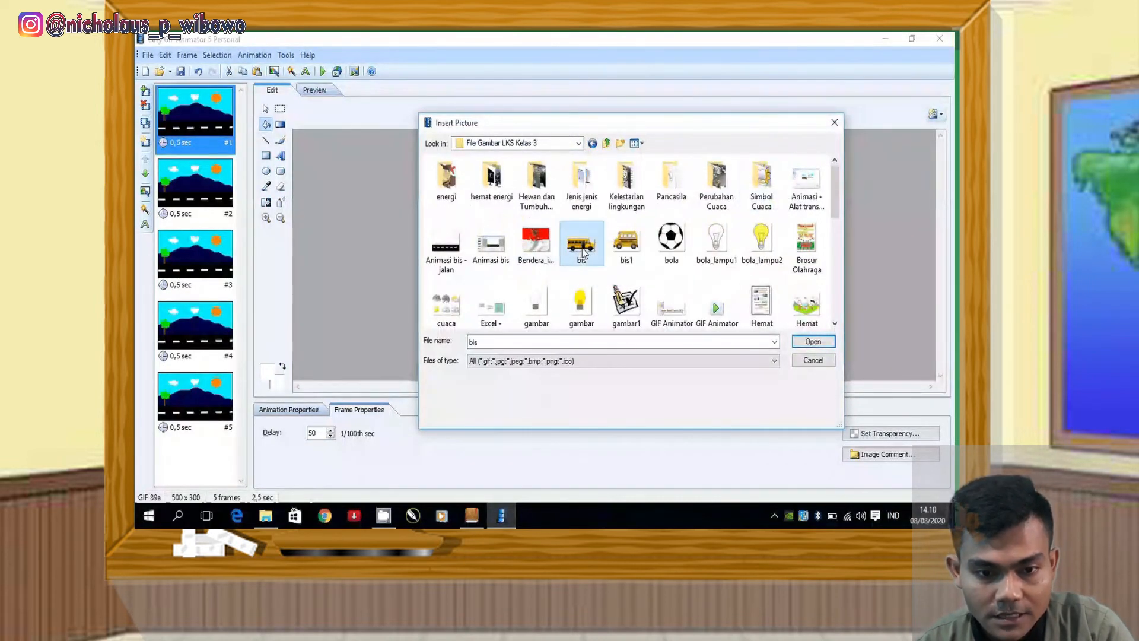
click(812, 341)
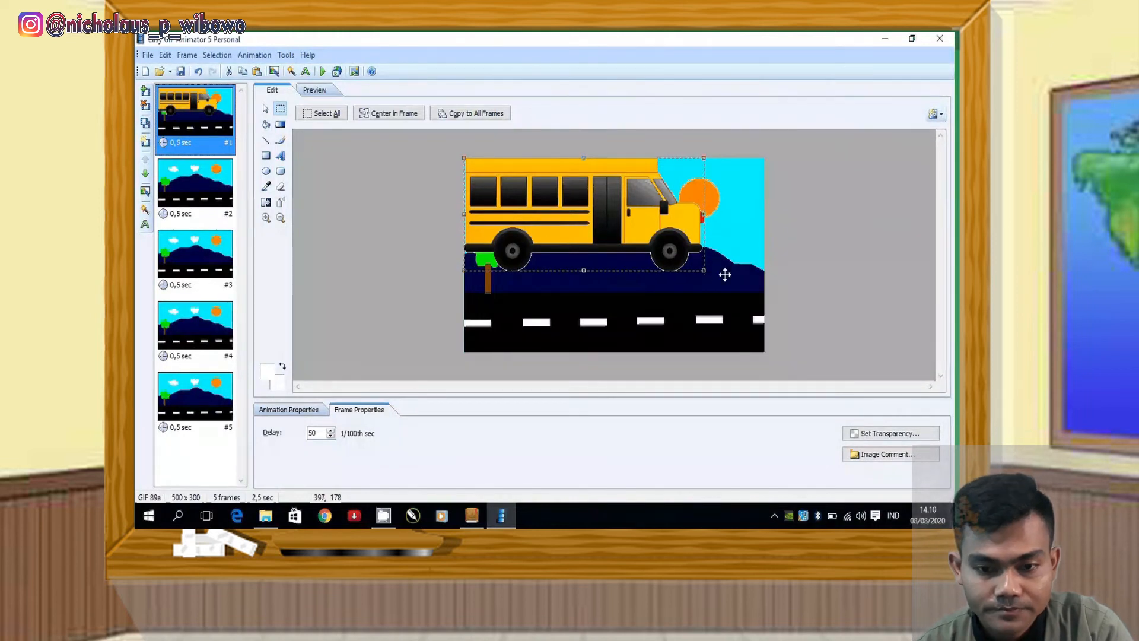
drag(703, 271, 596, 225)
click(739, 239)
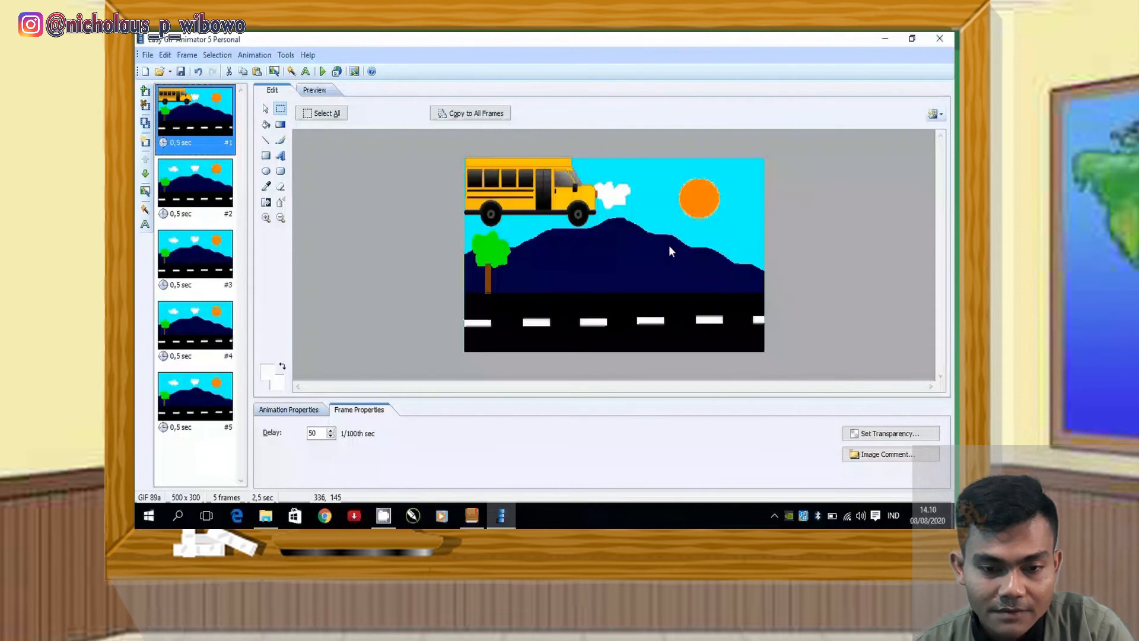
click(200, 71)
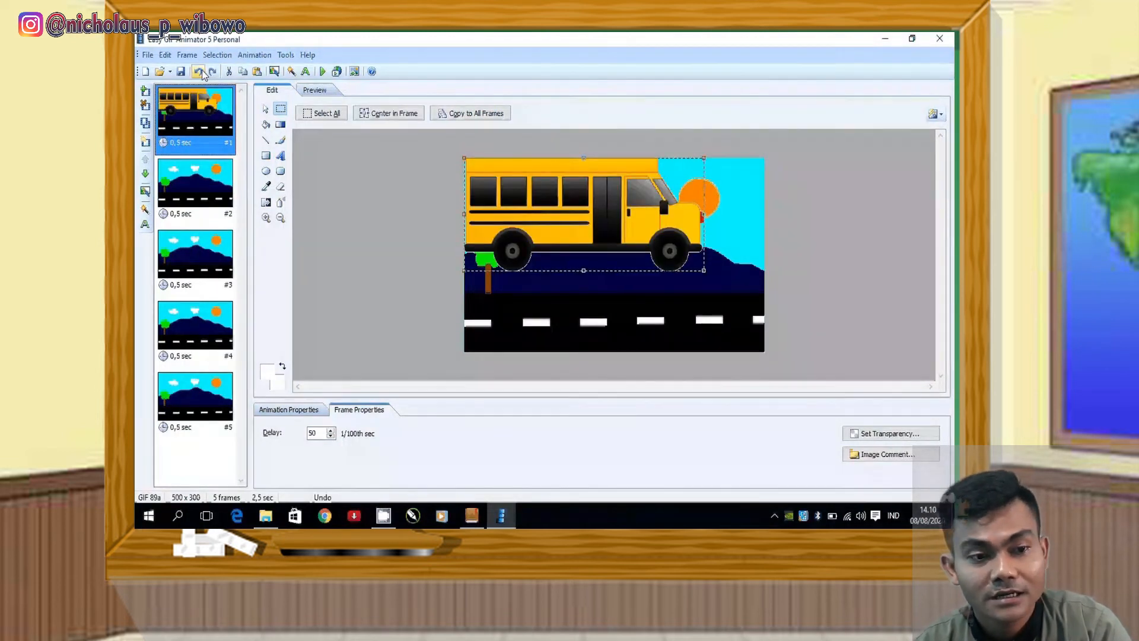
Shrink the bus in frame 1 to about the tree's width and place it at the road's left end, just below the tree
drag(703, 271, 508, 181)
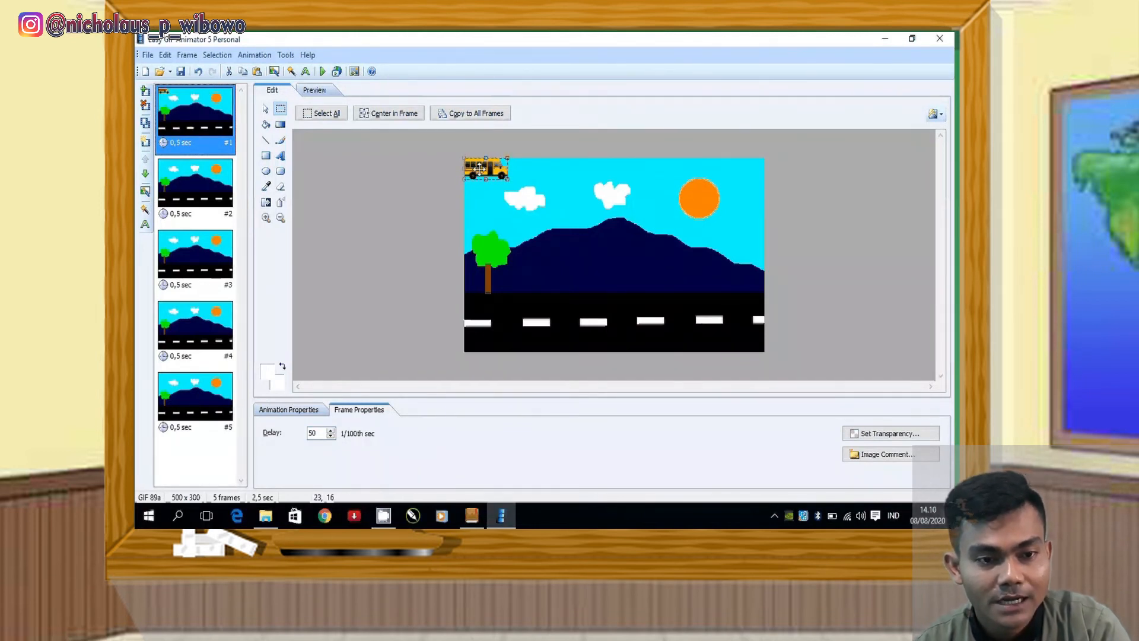
drag(487, 171, 482, 308)
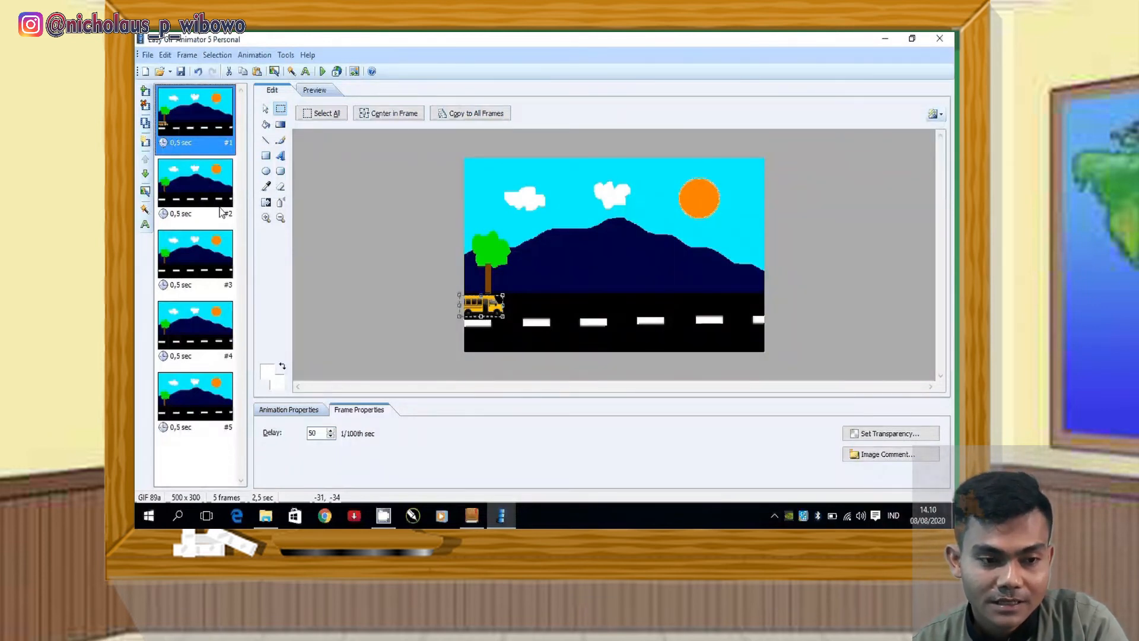
Copy the bus and paste it into frame 2, placing it on the road just above the second white dash
right_click(479, 306)
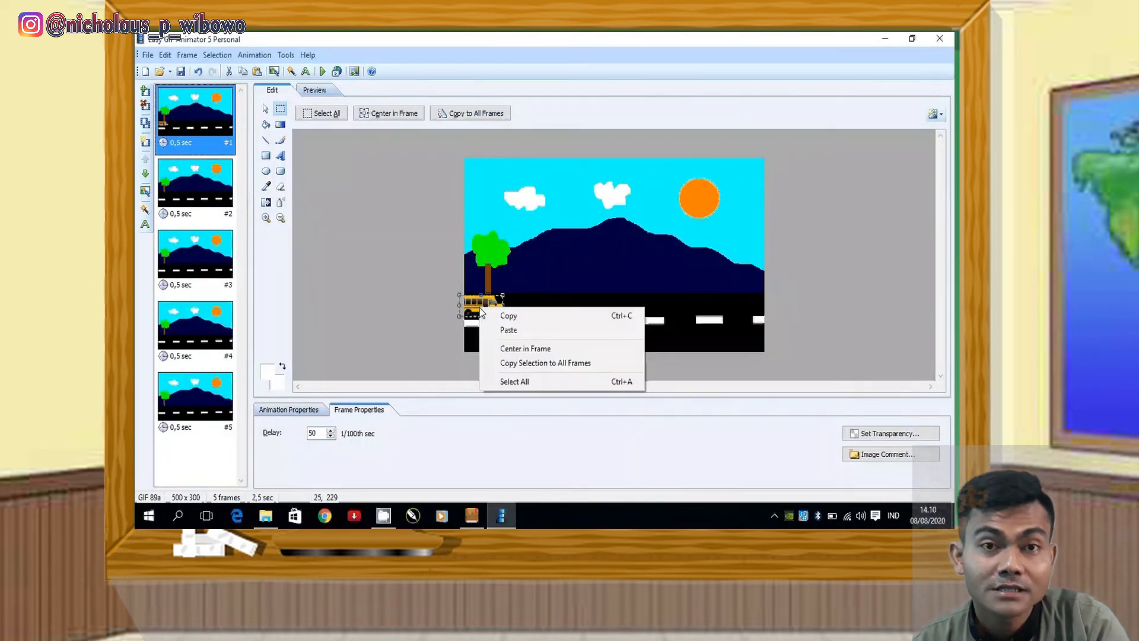
click(521, 319)
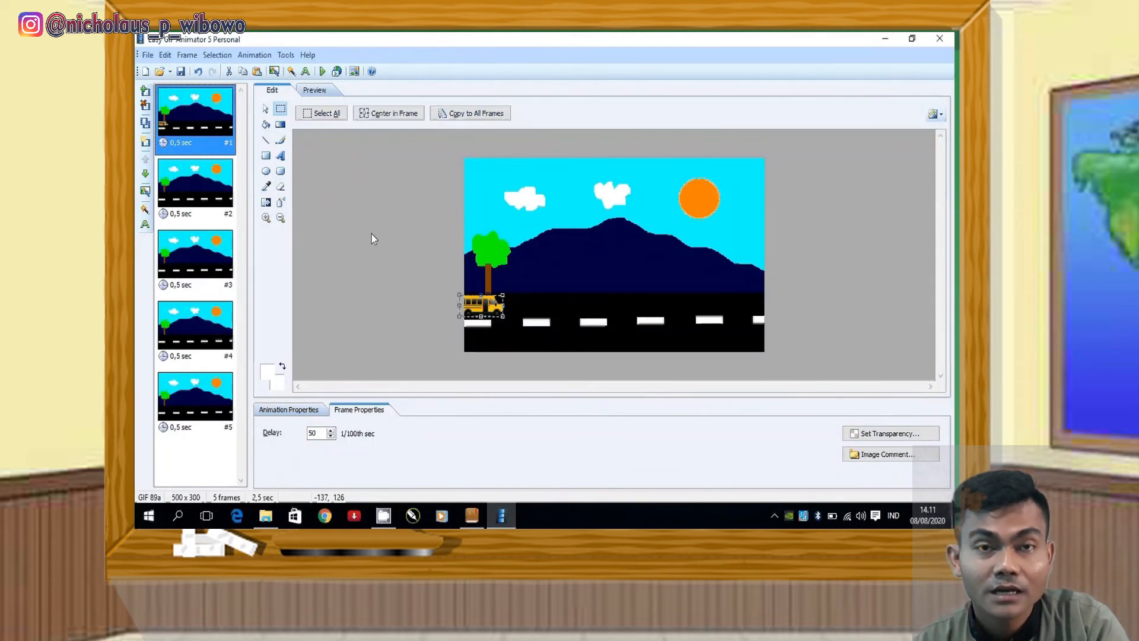
click(220, 193)
right_click(518, 175)
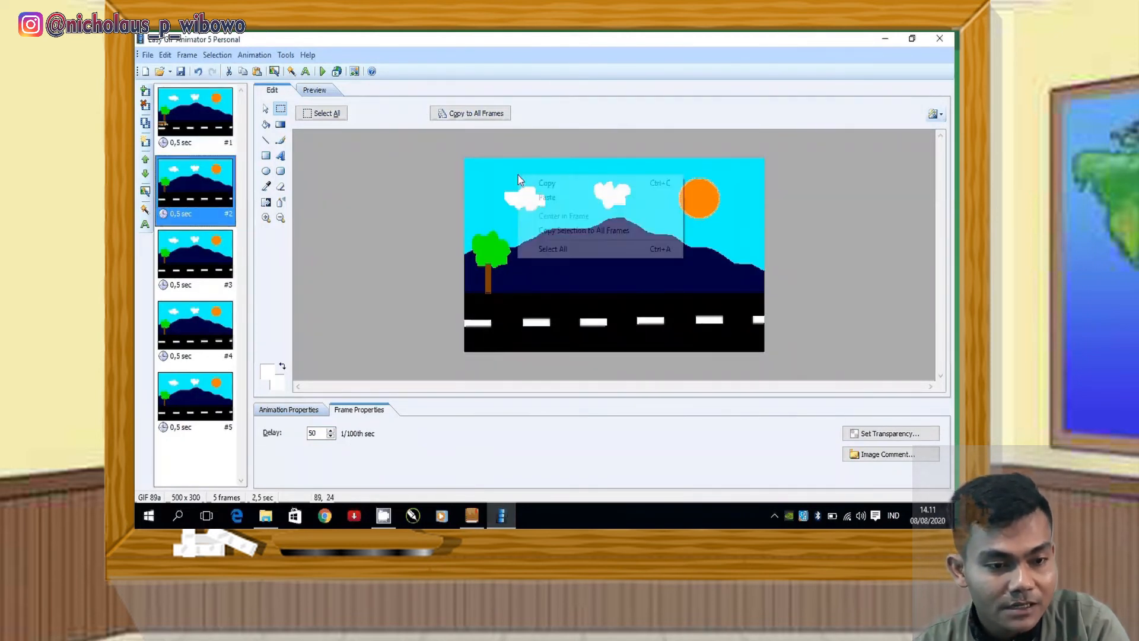
click(546, 198)
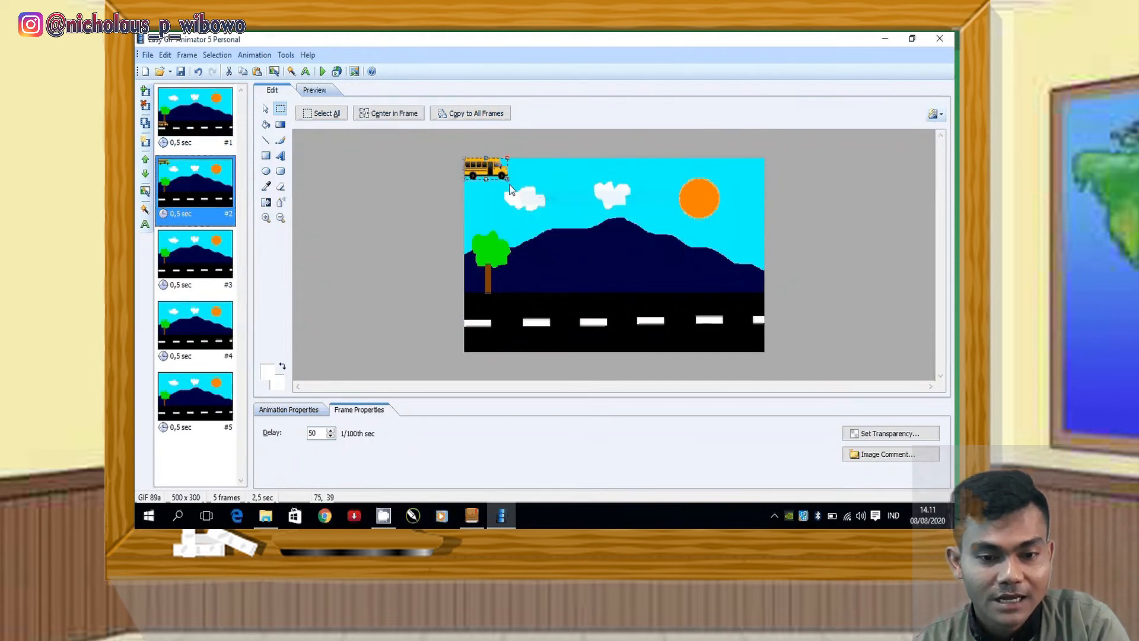
drag(483, 169, 523, 302)
drag(522, 303, 533, 303)
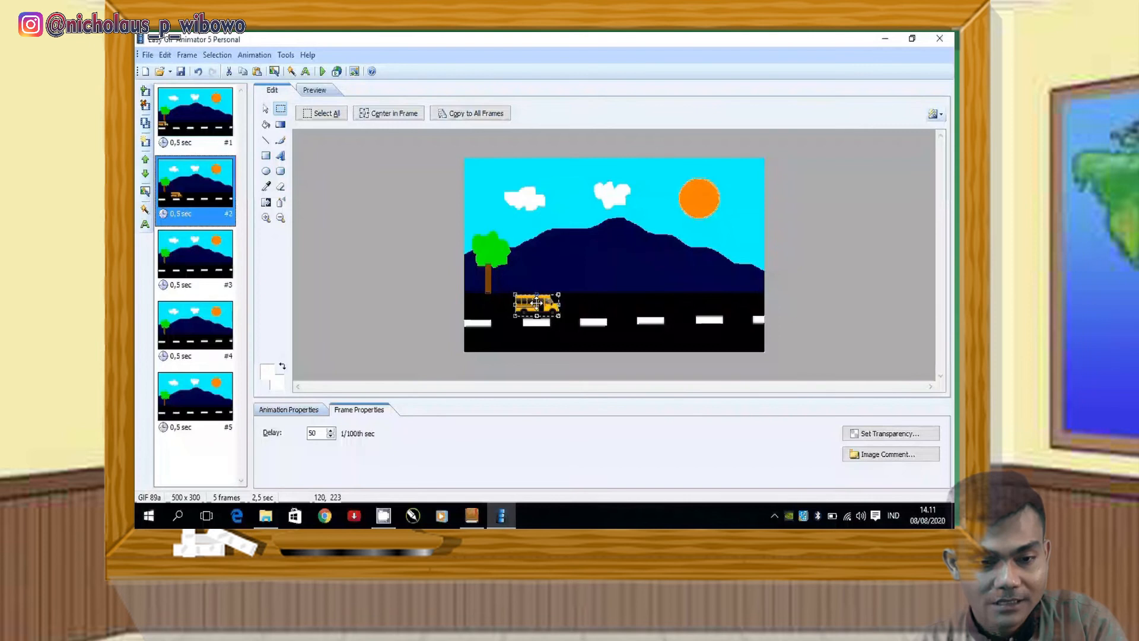
drag(536, 303, 540, 303)
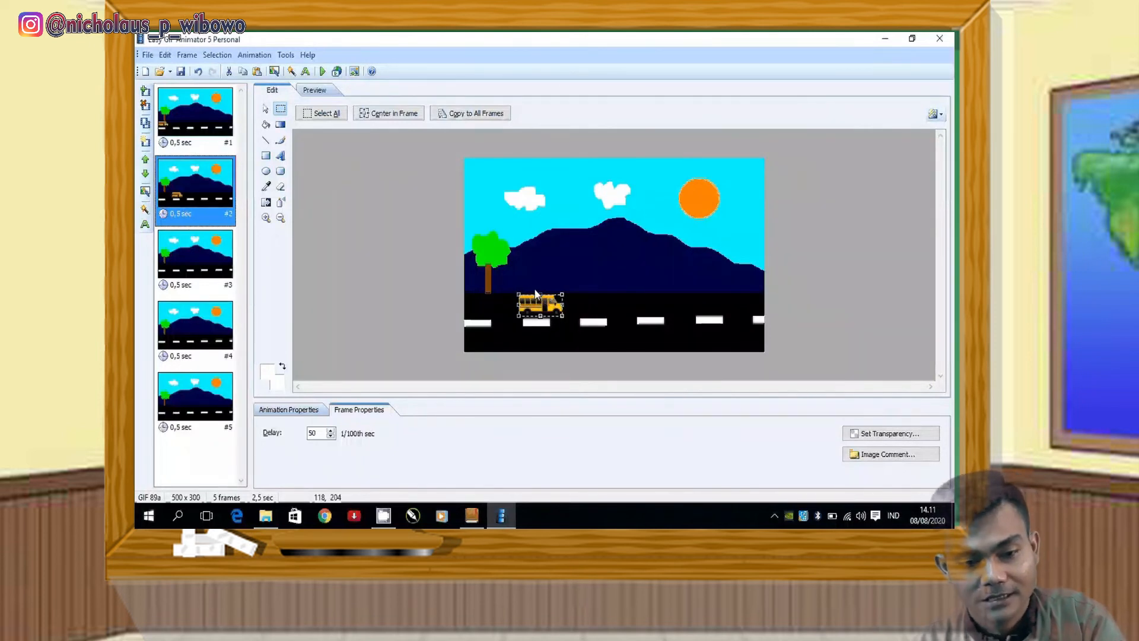
Paste the bus into frame 3 and place it at the middle of the road, between the third and fourth white dashes
click(209, 253)
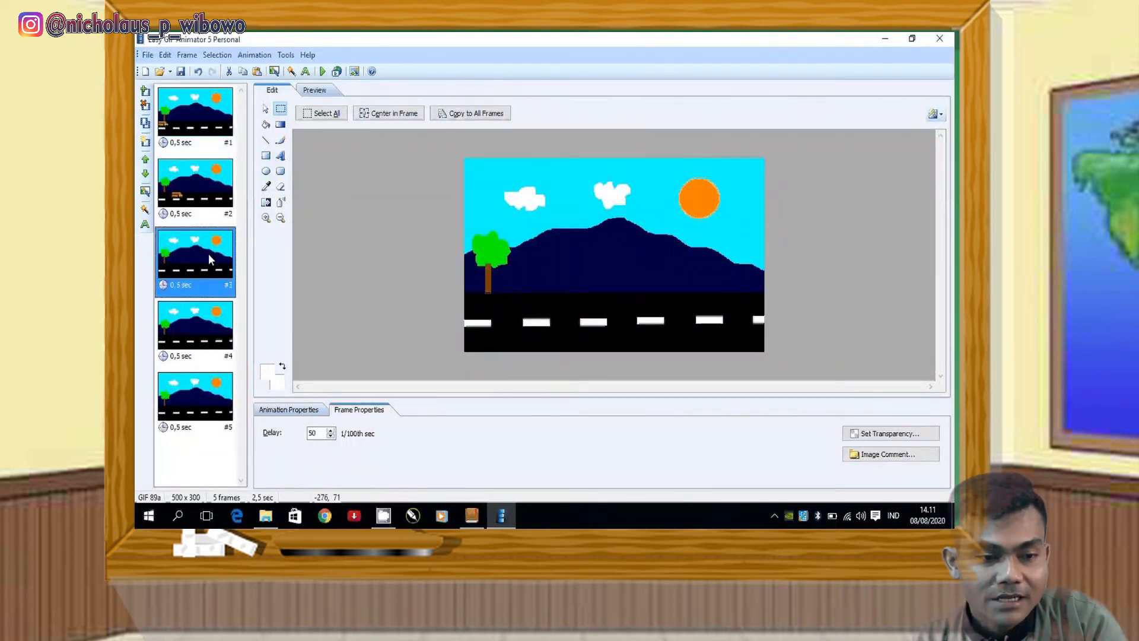
right_click(496, 171)
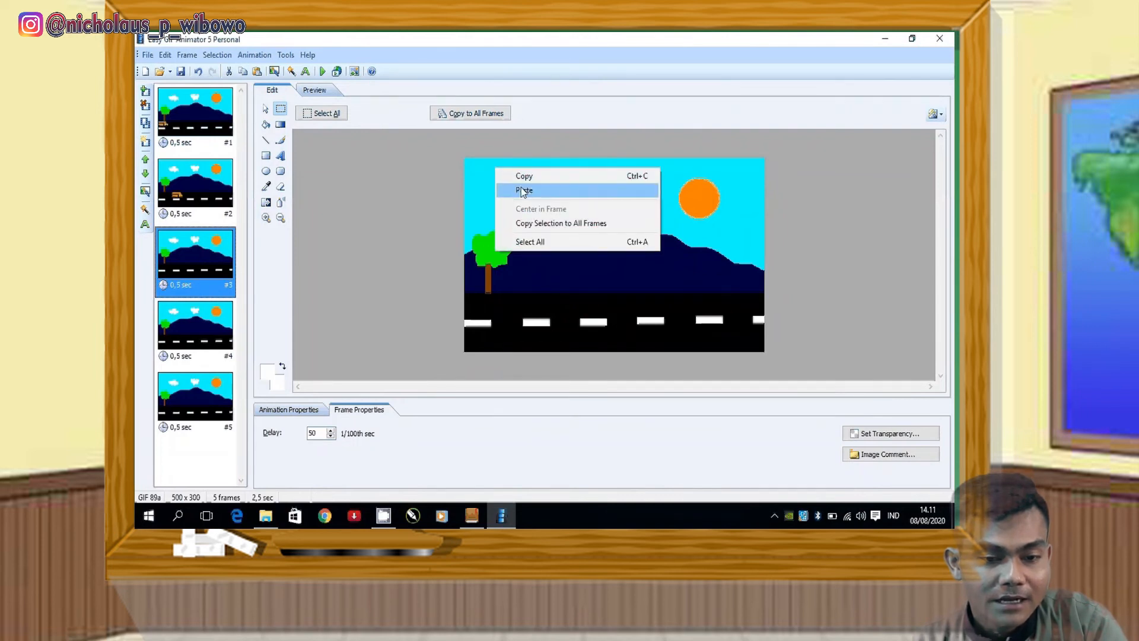
click(521, 188)
drag(487, 167, 601, 301)
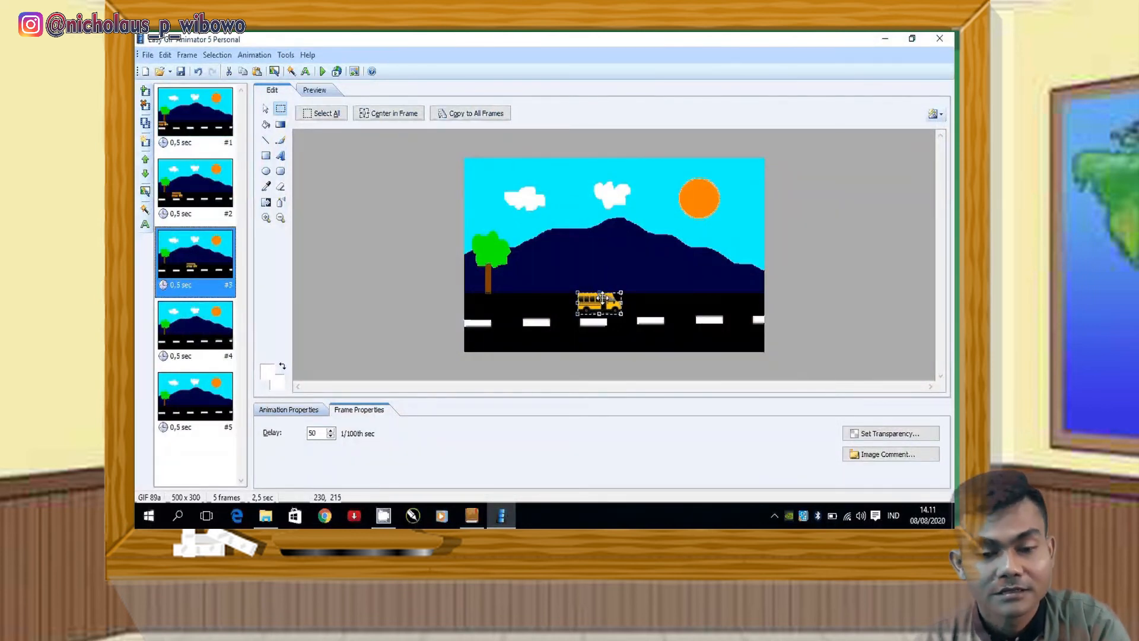
drag(602, 297, 617, 299)
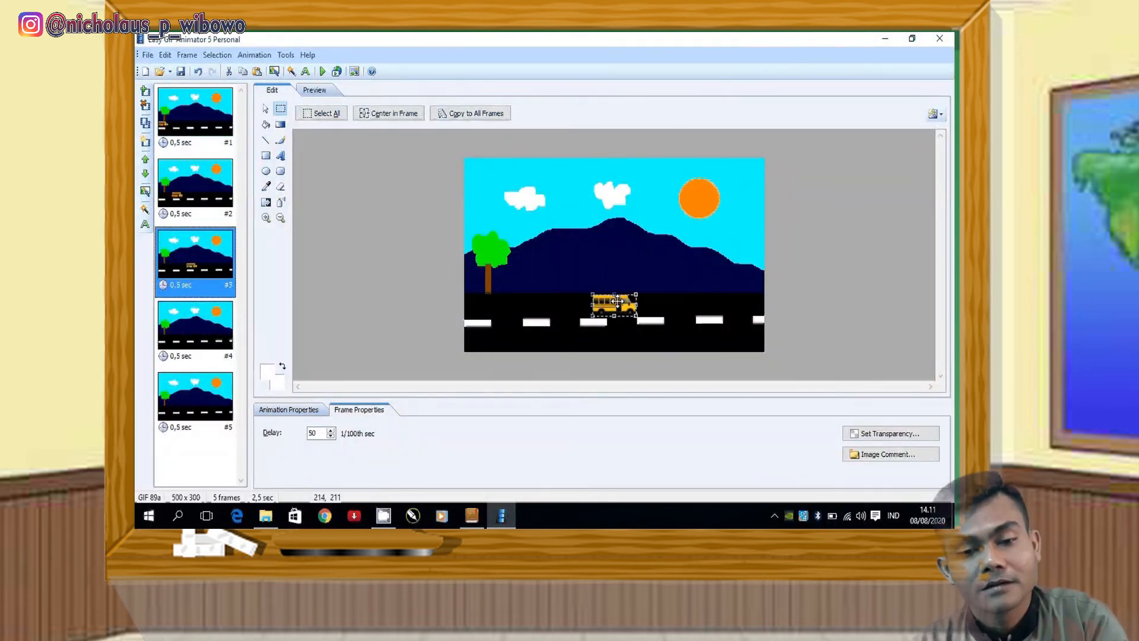
Paste the bus into frame 4 and place it on the road below the sun, just above the fifth white dash
click(231, 322)
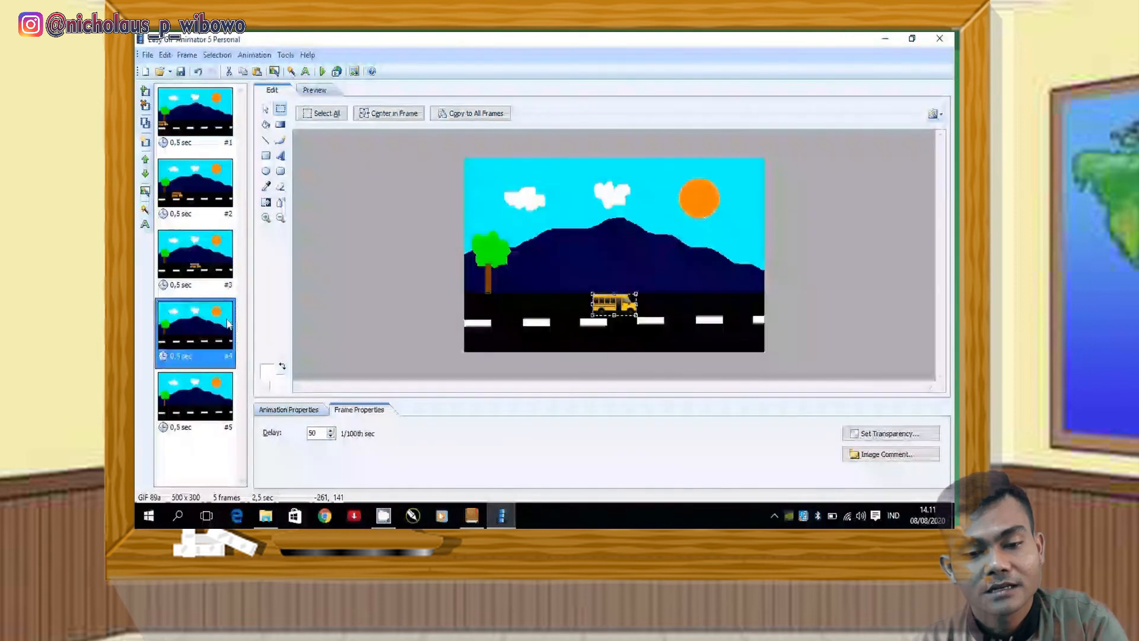
right_click(499, 183)
click(525, 203)
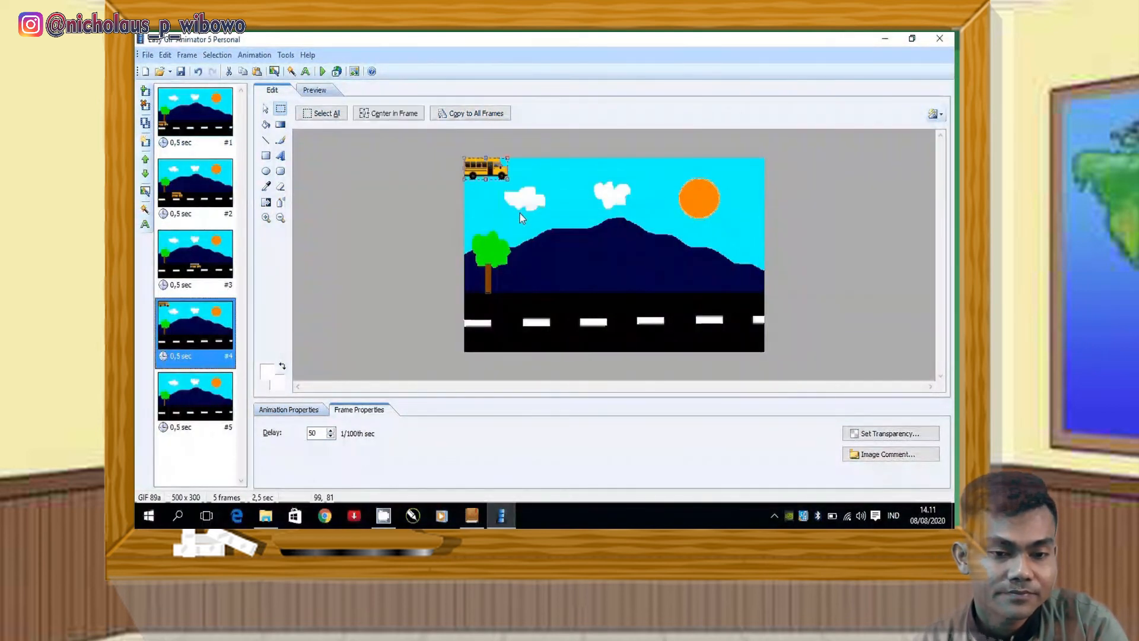
drag(488, 168, 694, 298)
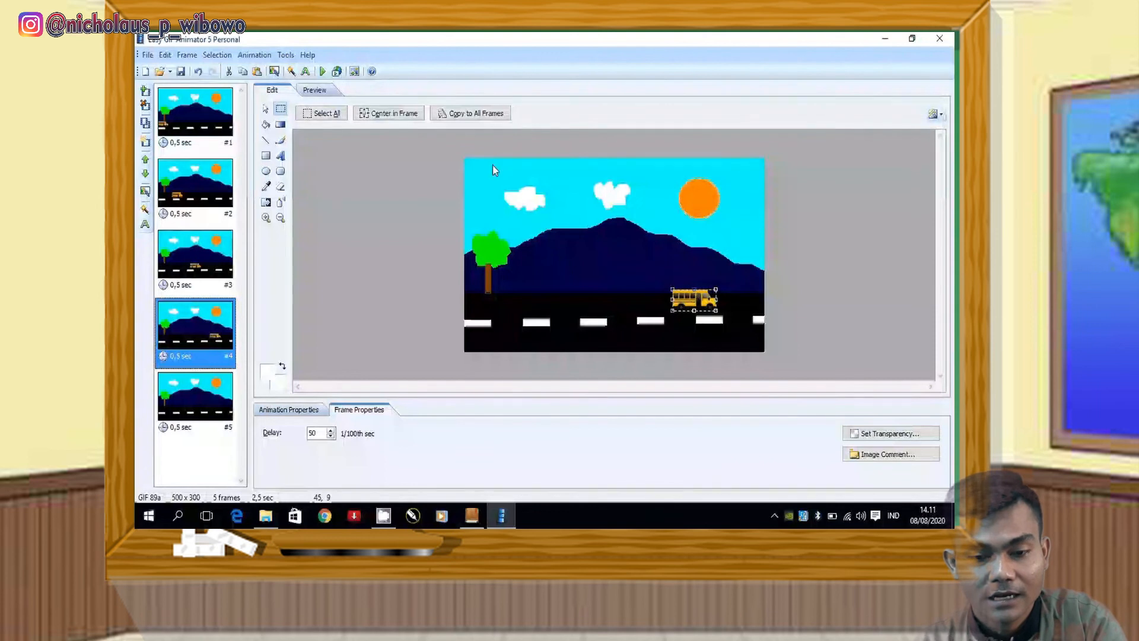
Paste the bus into frame 5 and place it at the road's right end, partly beyond the canvas edge
click(212, 396)
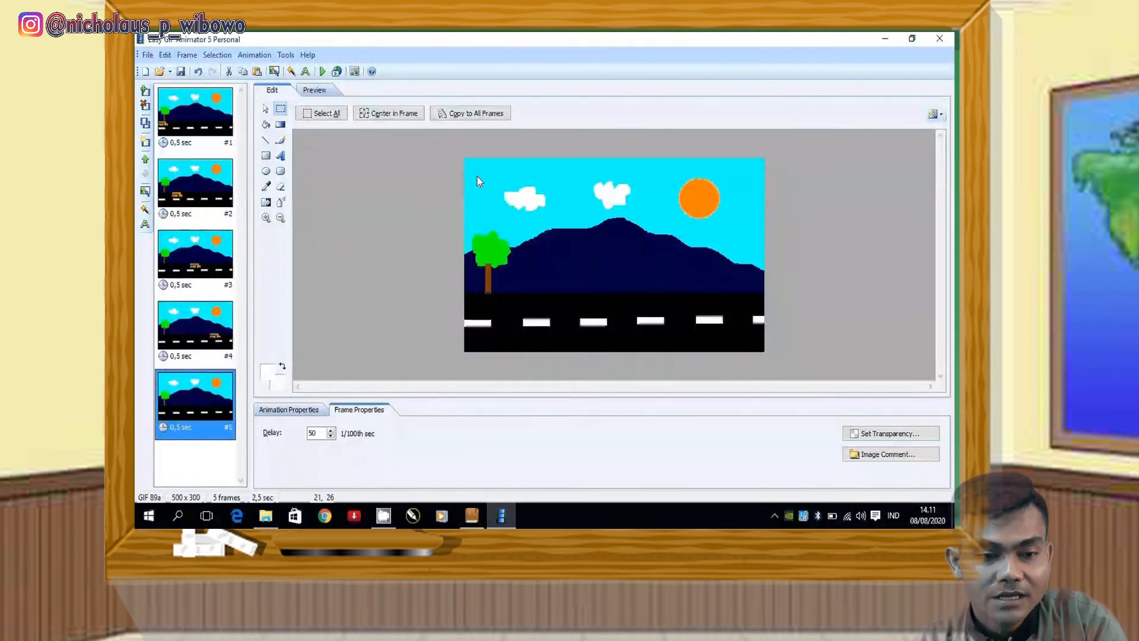
right_click(475, 177)
click(498, 194)
drag(482, 171, 749, 304)
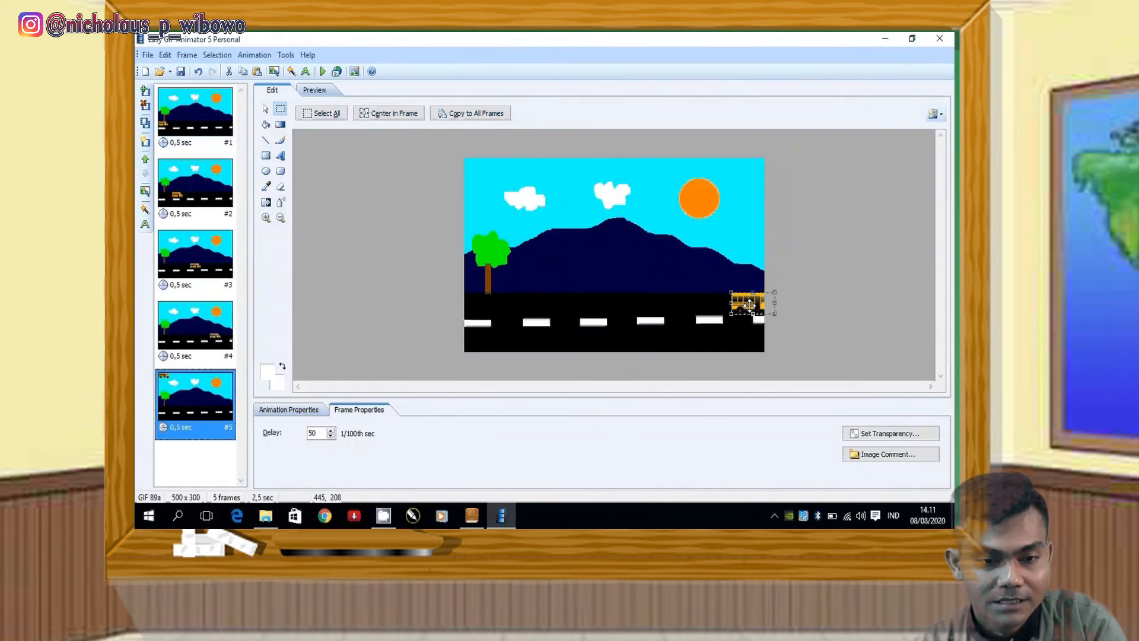
Review the bus position in each of the five frames in order, and return to frame 1
click(182, 106)
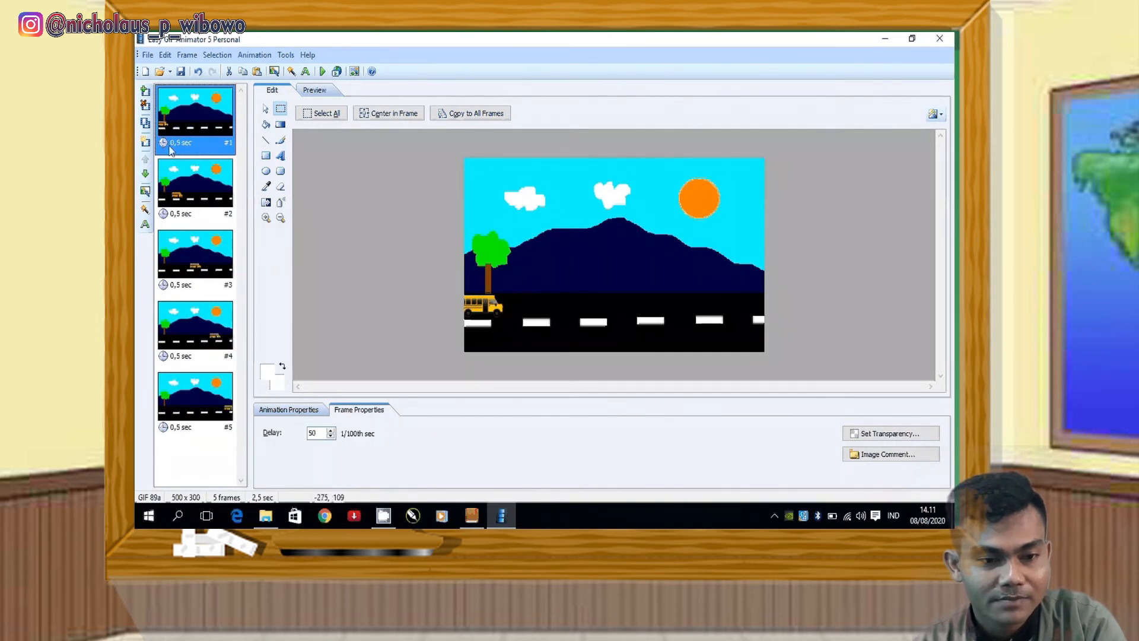
click(196, 184)
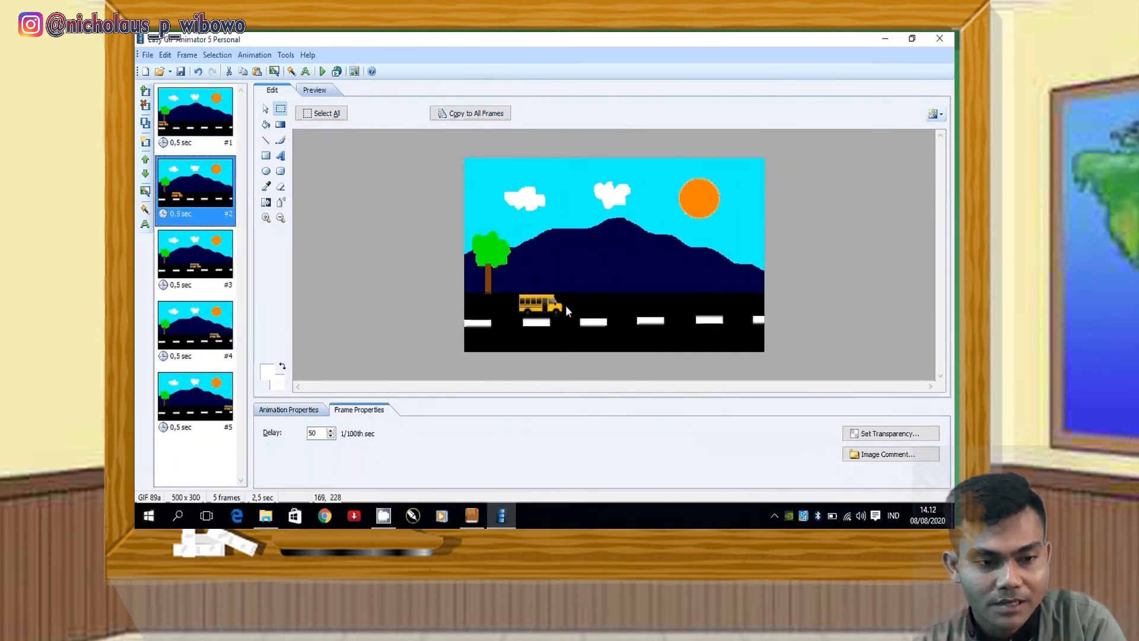
click(187, 265)
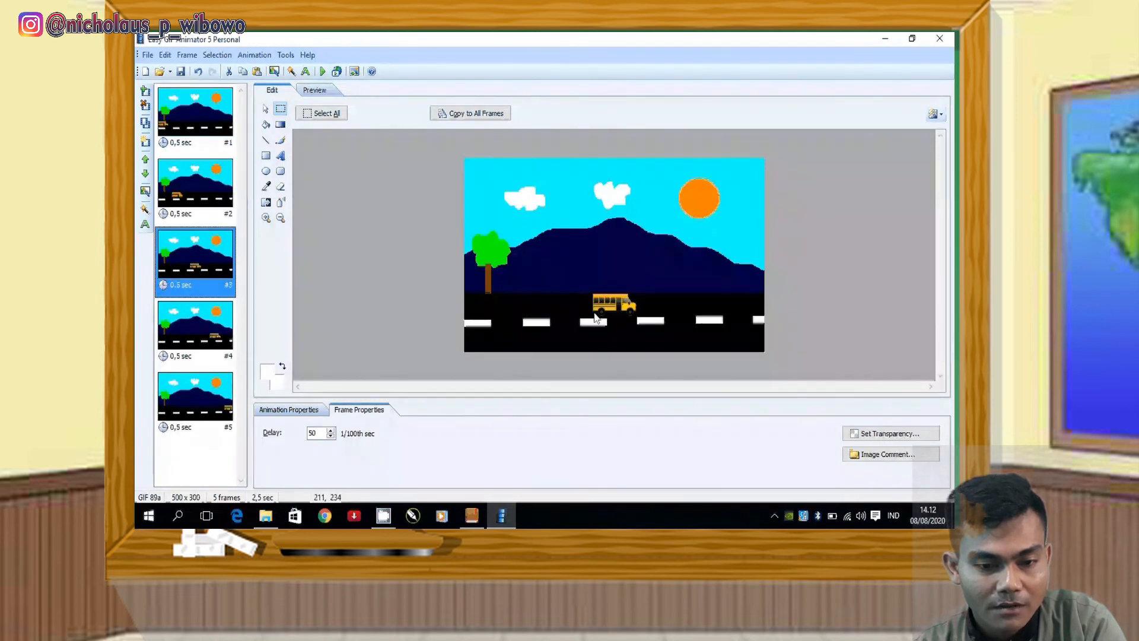
click(181, 323)
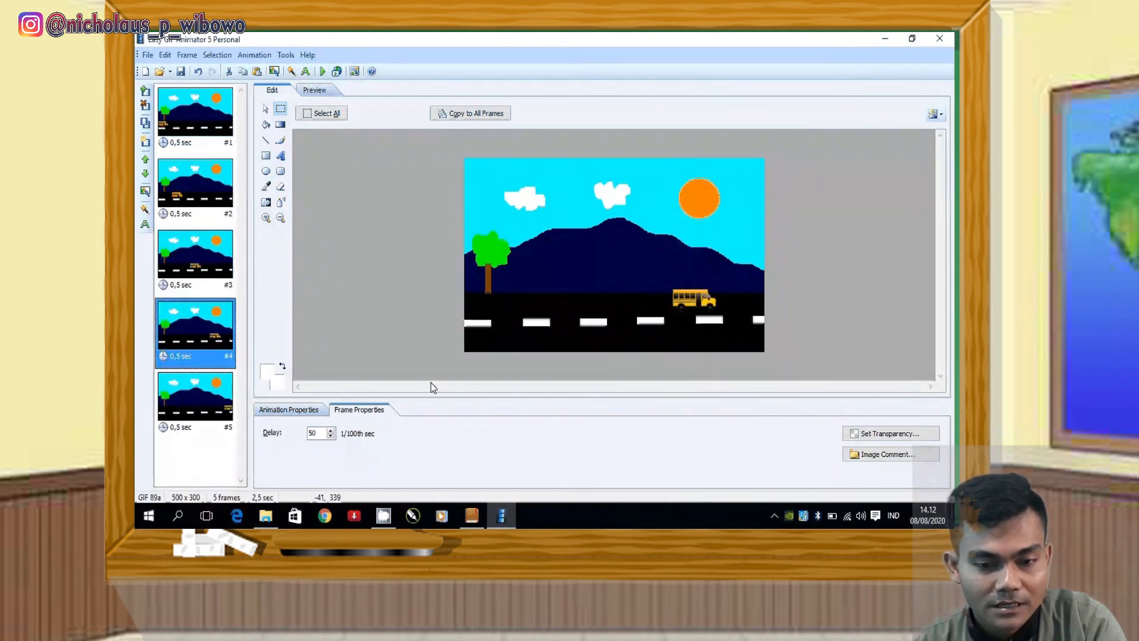
click(216, 393)
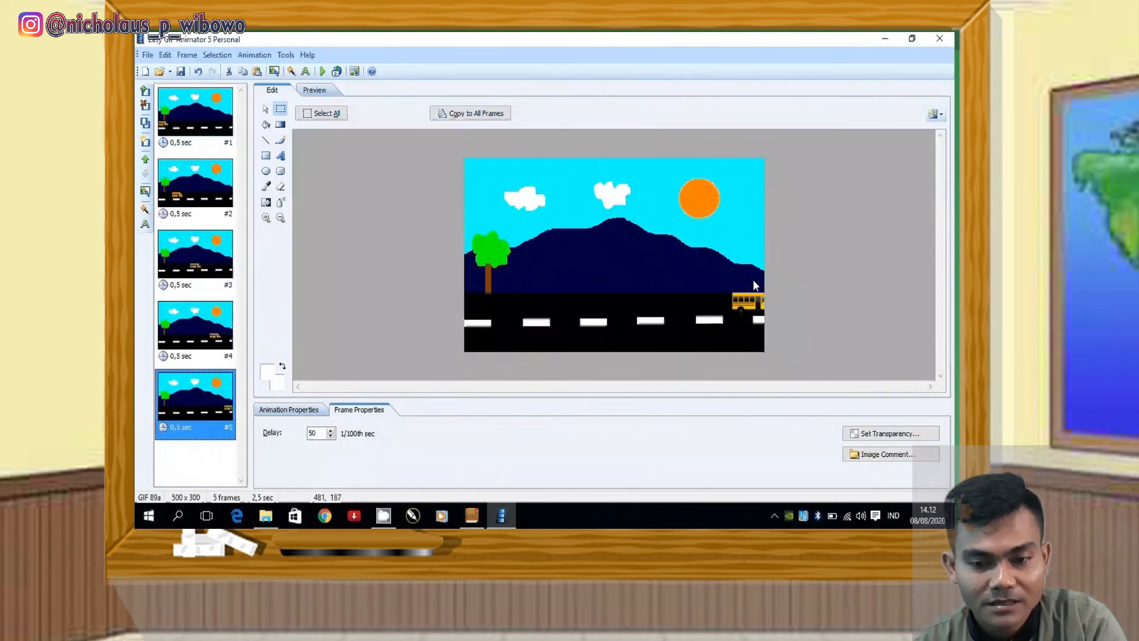
click(209, 107)
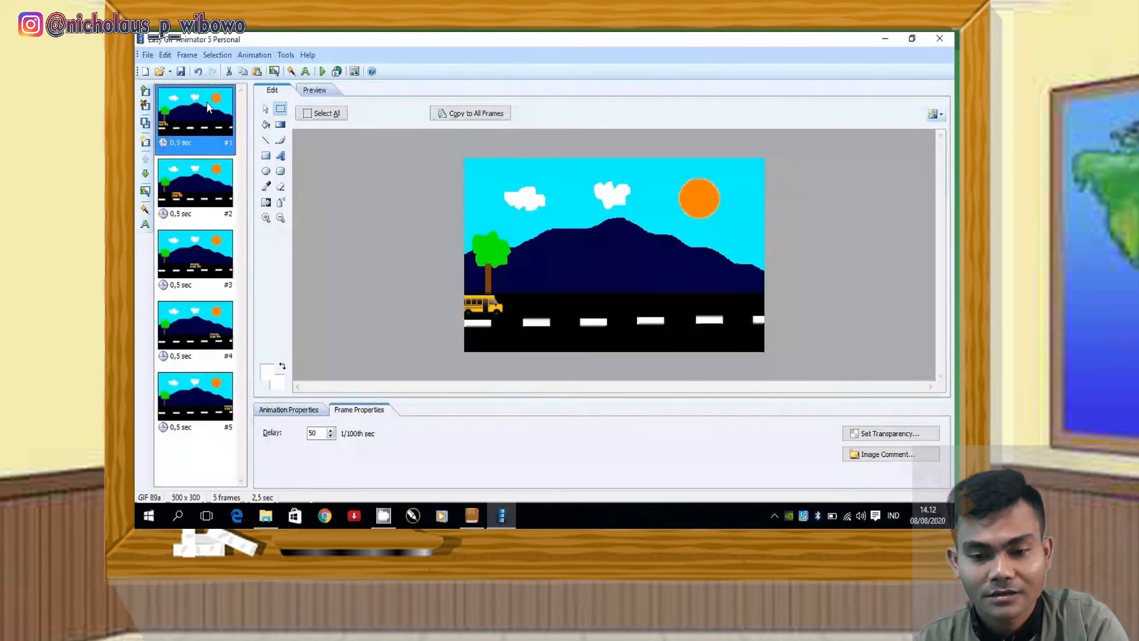
Play the animation preview to check the bus movement, and return to editing frame 1
click(322, 72)
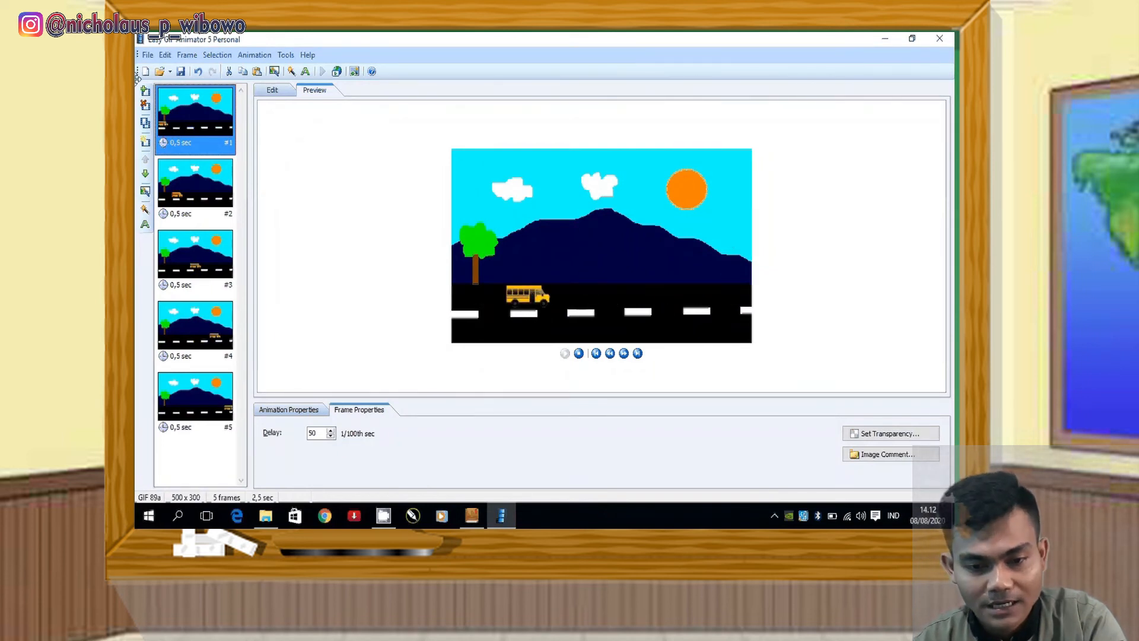
click(197, 115)
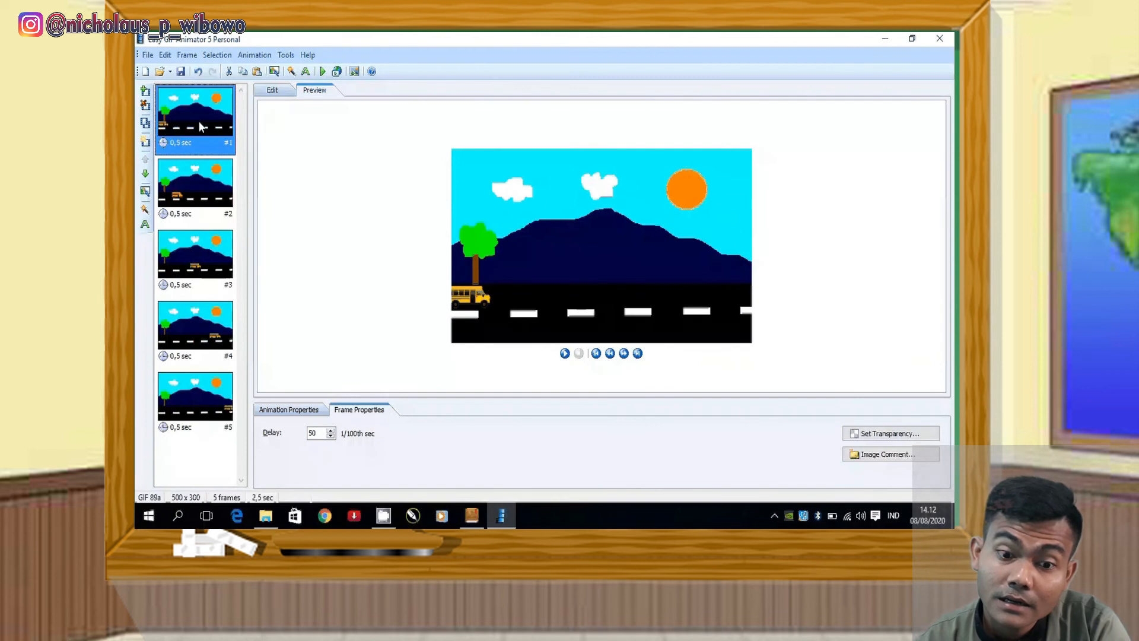
click(263, 92)
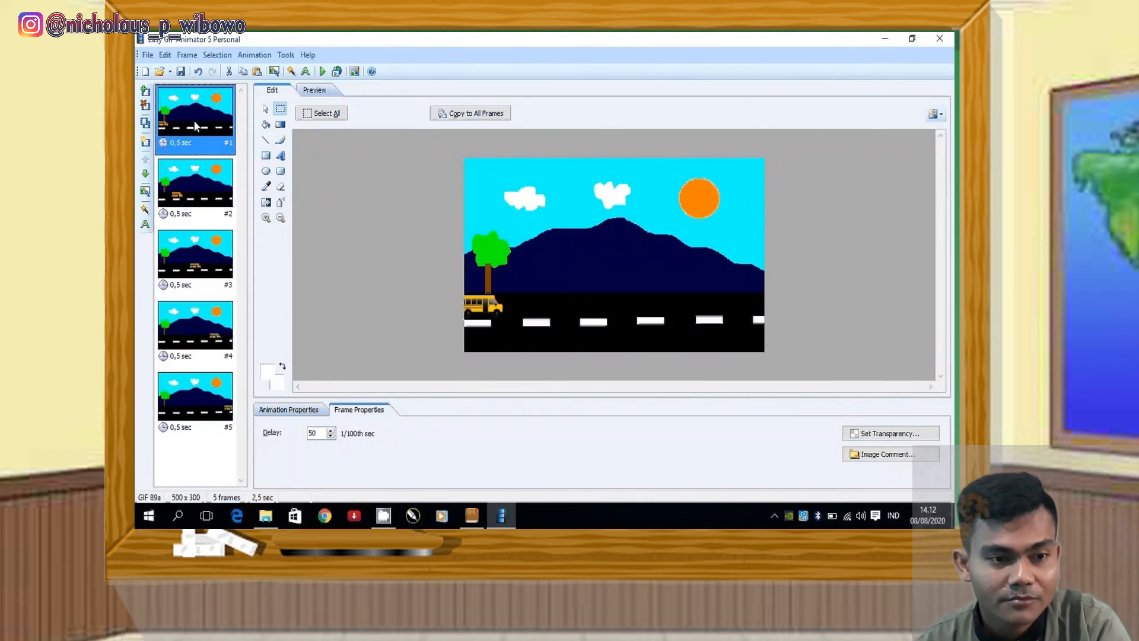
Insert the bis1 picture into frame 1, shrink it, place it at the lower lane's right end partly beyond the canvas edge, and copy it
click(355, 72)
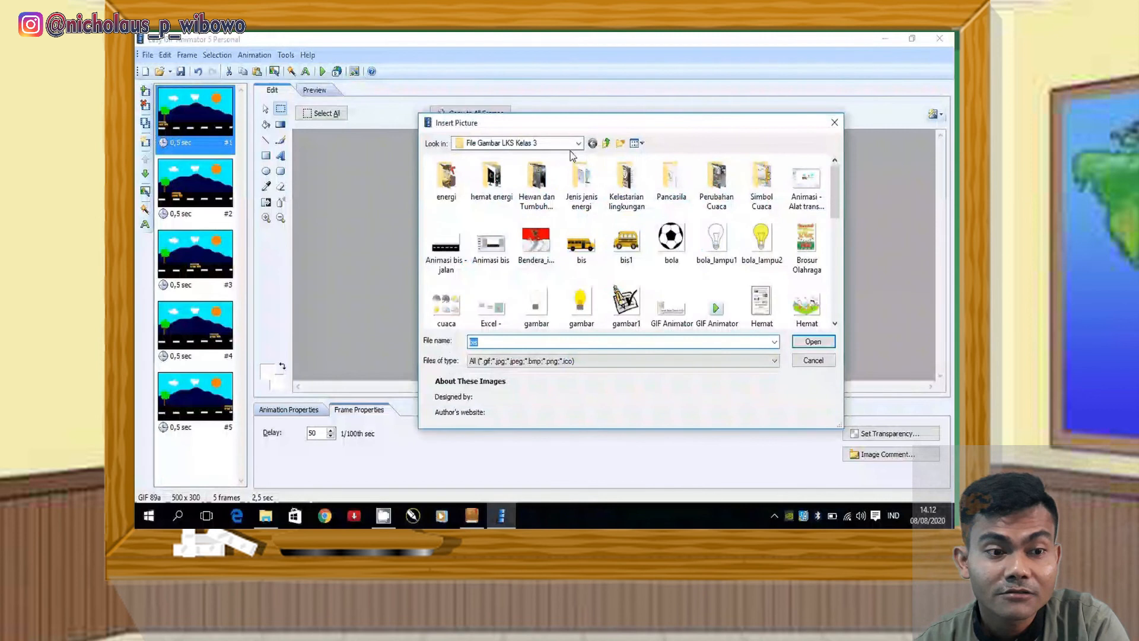
click(627, 241)
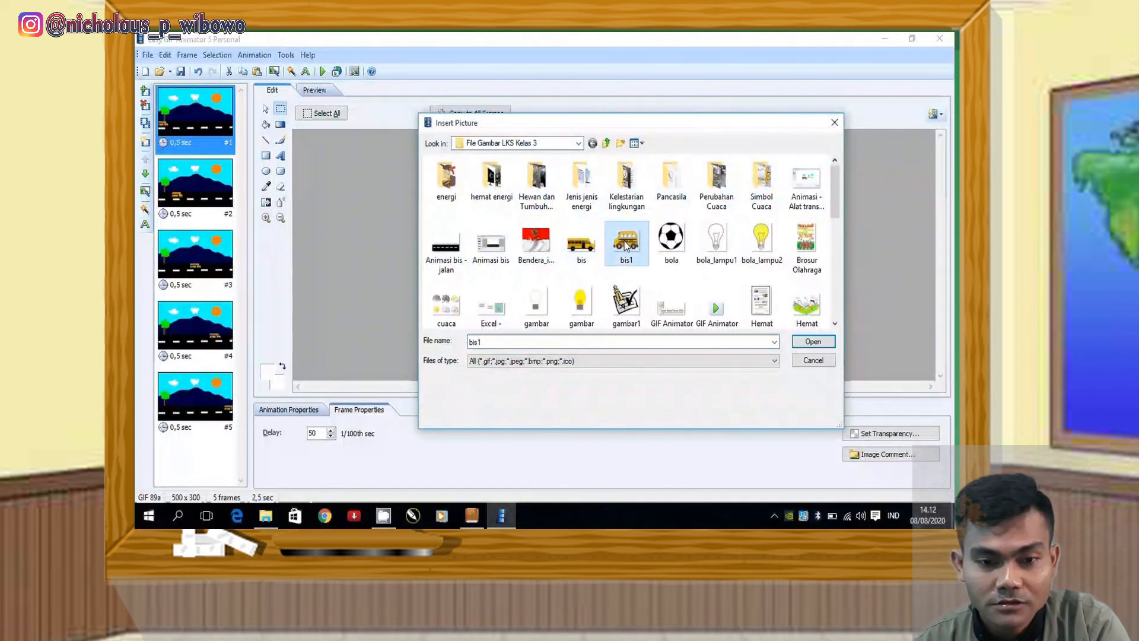
click(812, 342)
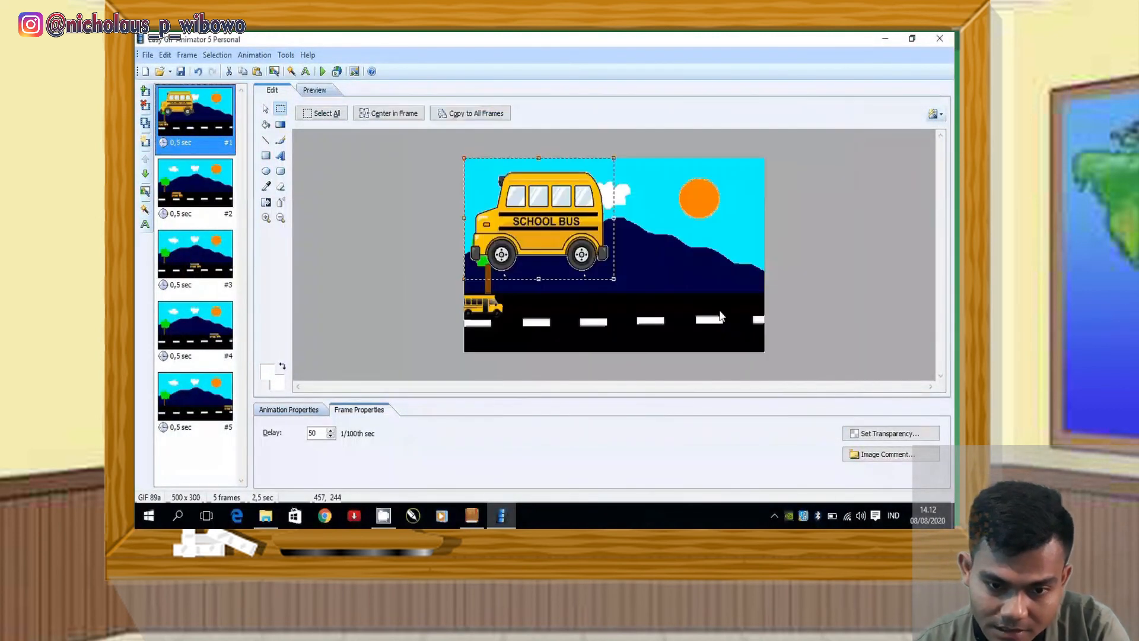
drag(615, 281, 762, 338)
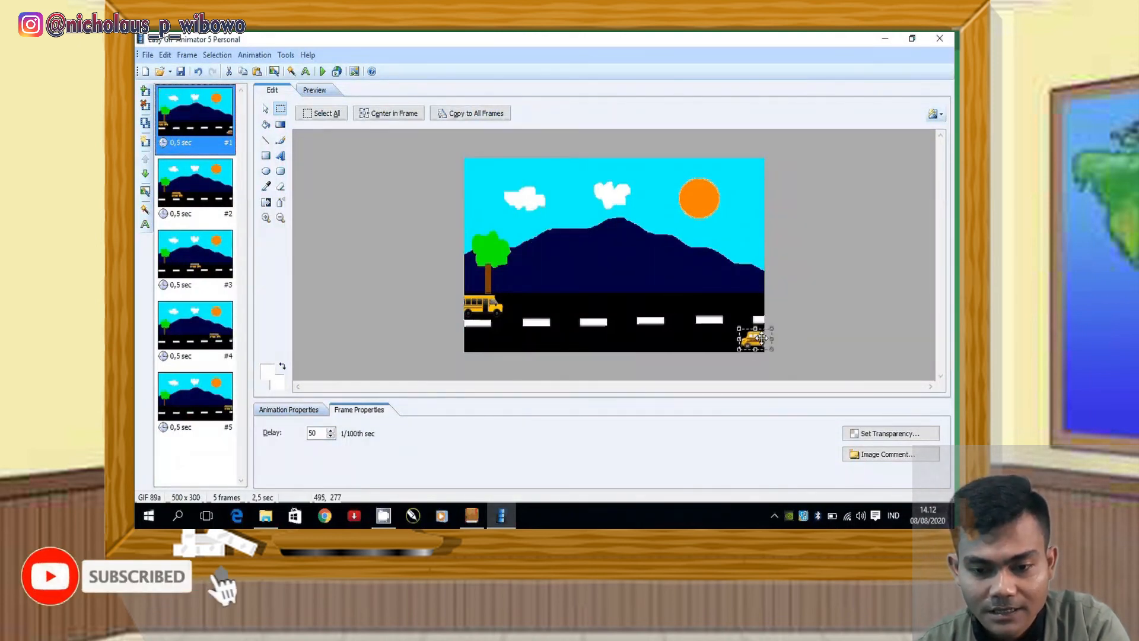
right_click(749, 340)
click(787, 348)
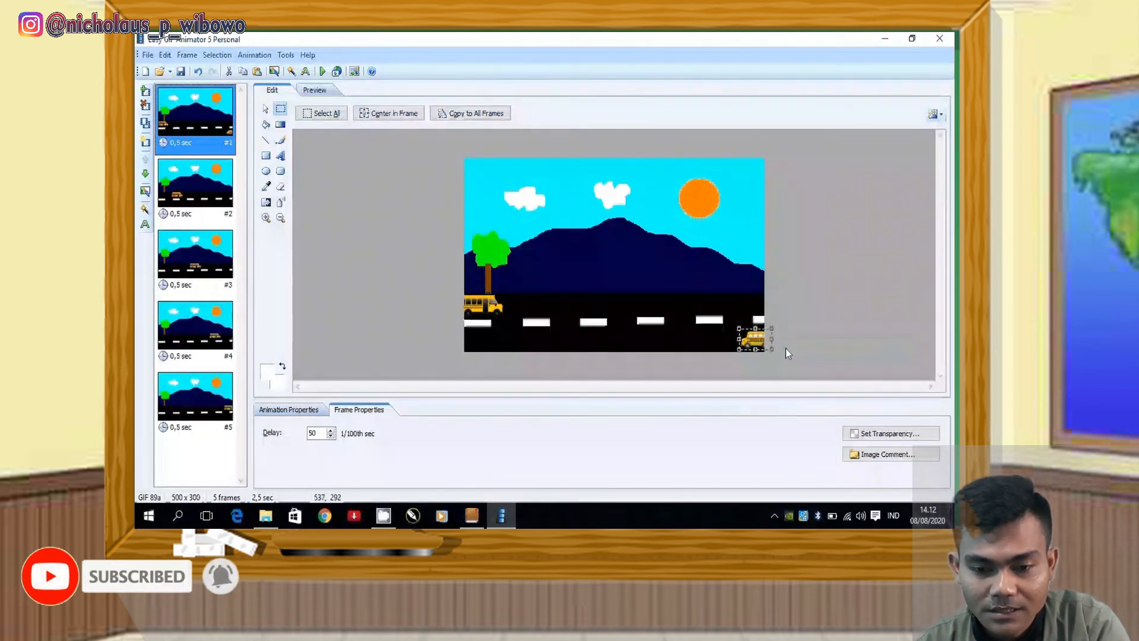
Paste the second bus into frame 2 and place it on the lower lane, just below and left of the fifth white dash
click(198, 184)
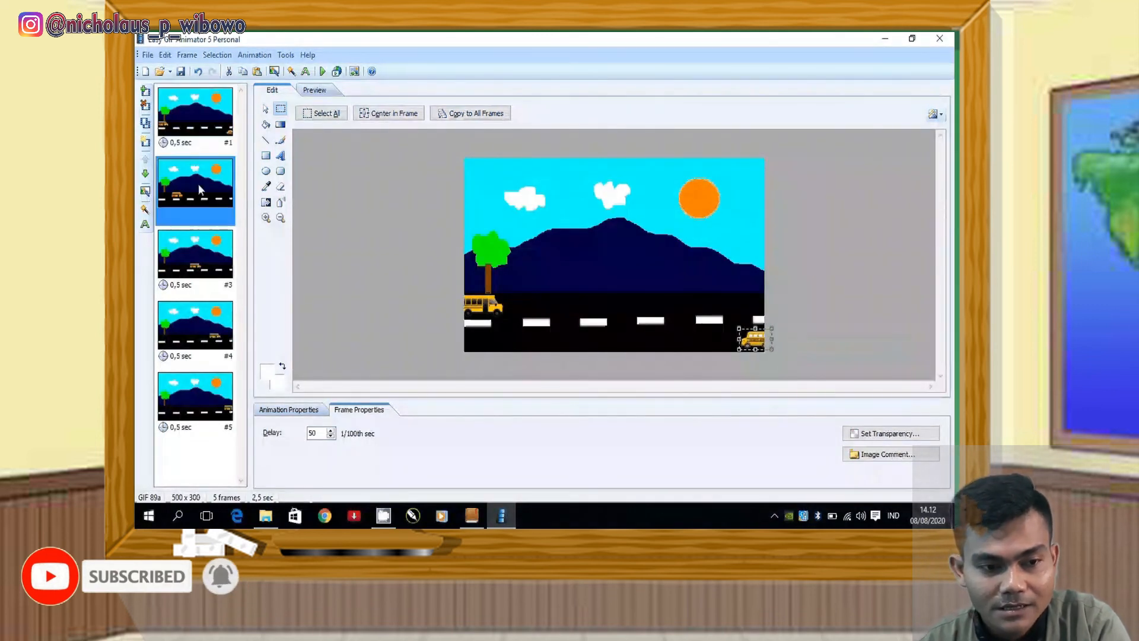
right_click(578, 186)
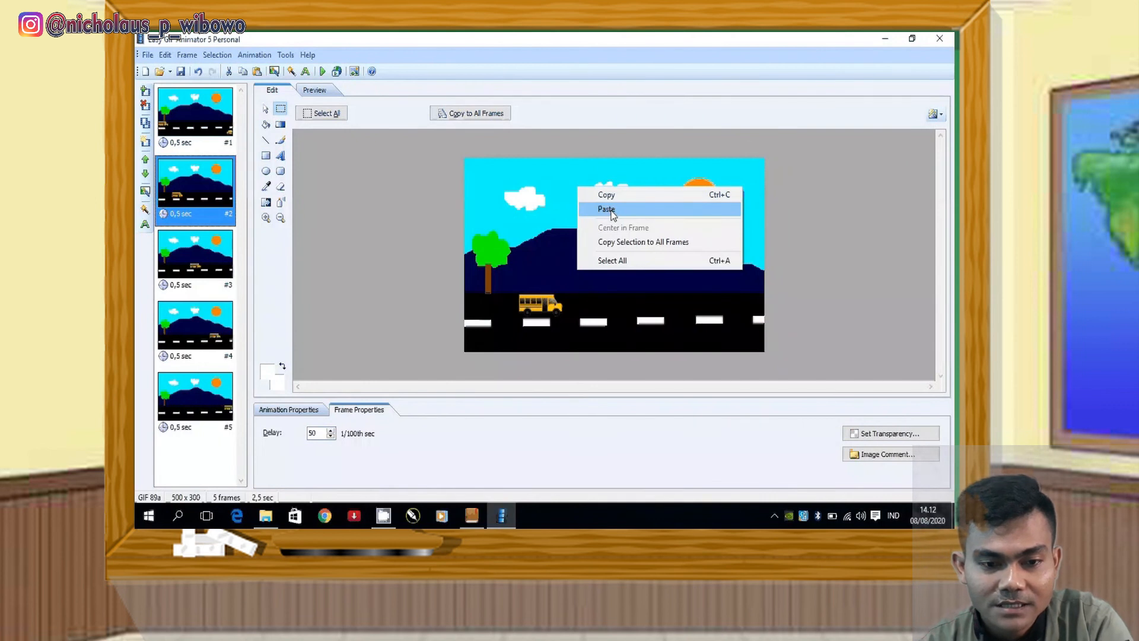
click(606, 209)
drag(477, 170, 680, 334)
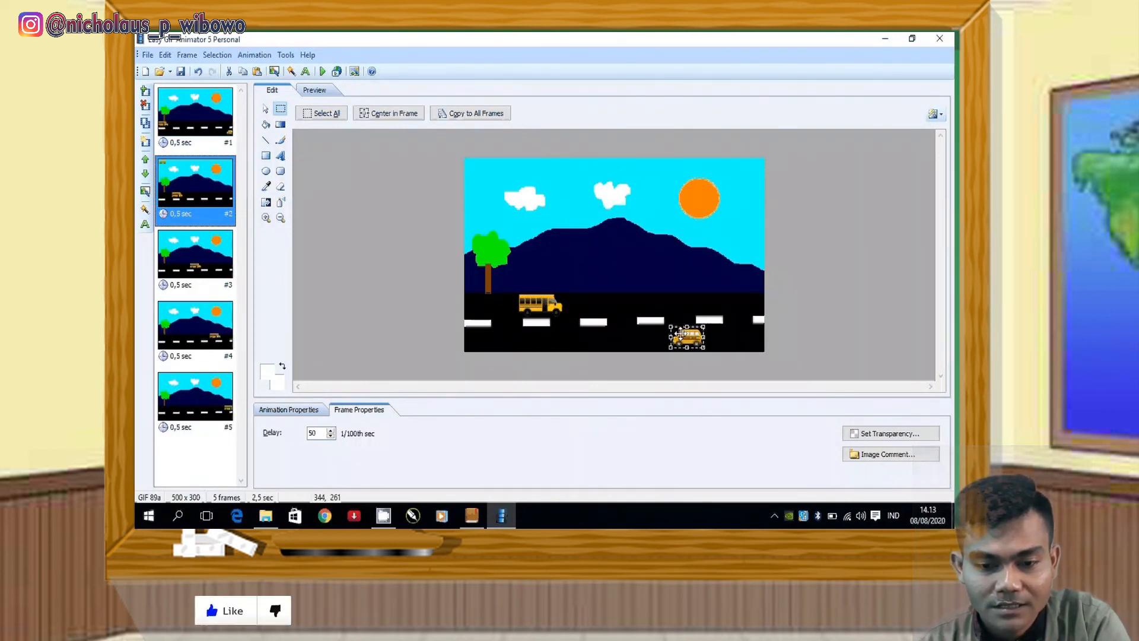
Paste the second bus into frame 3 and place it mid-road on the lower lane, directly below the first bus
click(212, 251)
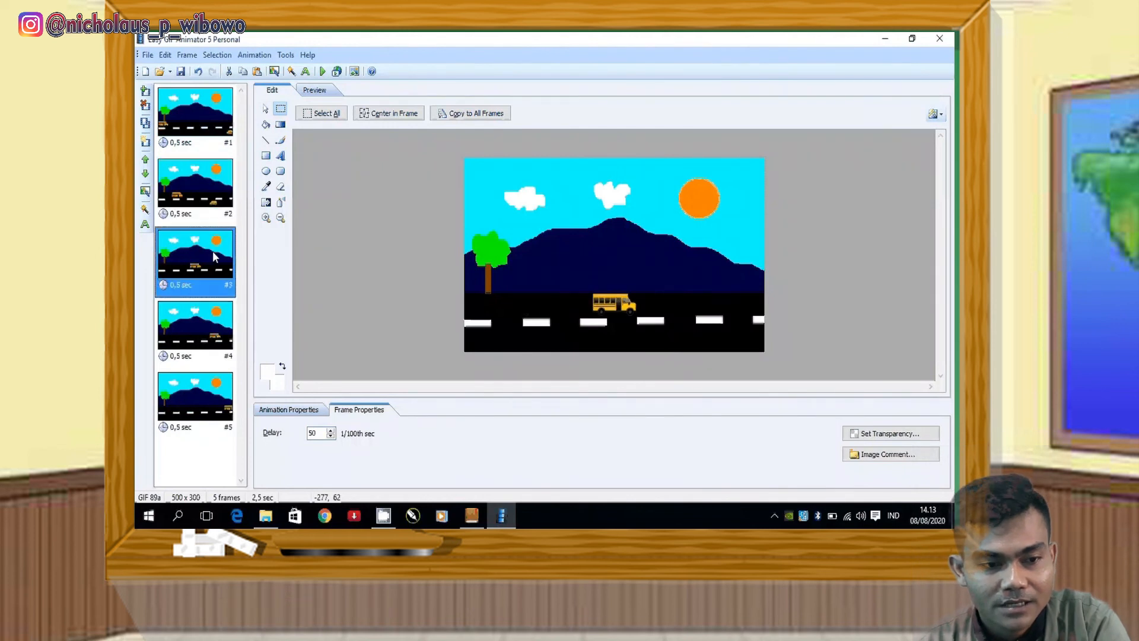
right_click(500, 187)
click(525, 208)
drag(476, 168, 614, 335)
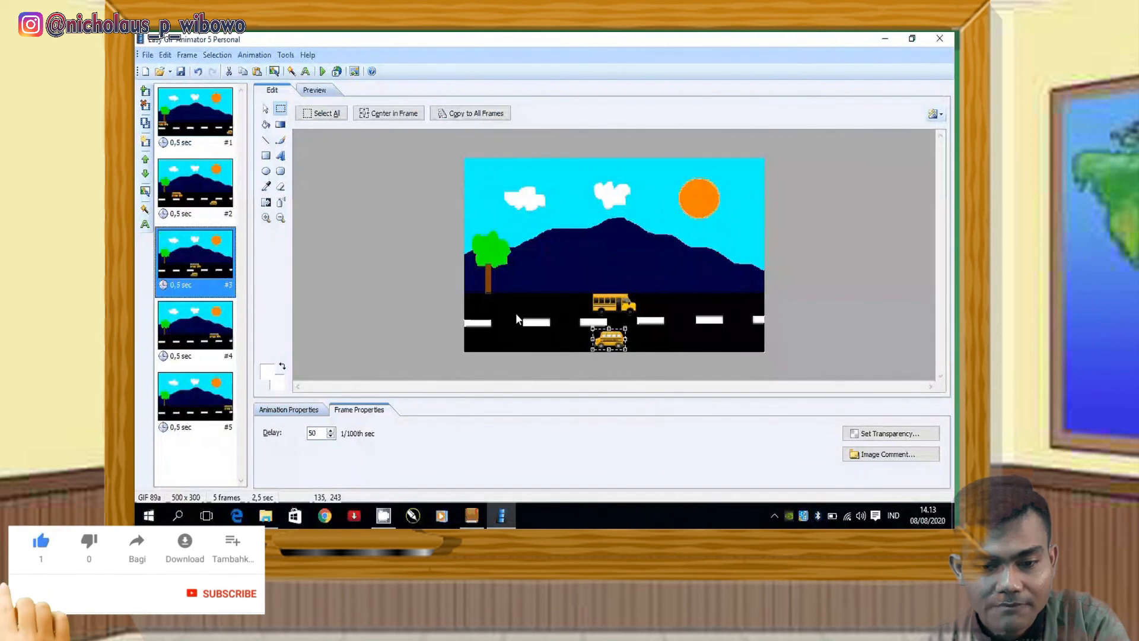
Paste the second bus into frame 4 and place it on the lower lane below the second white dash
click(200, 336)
right_click(472, 172)
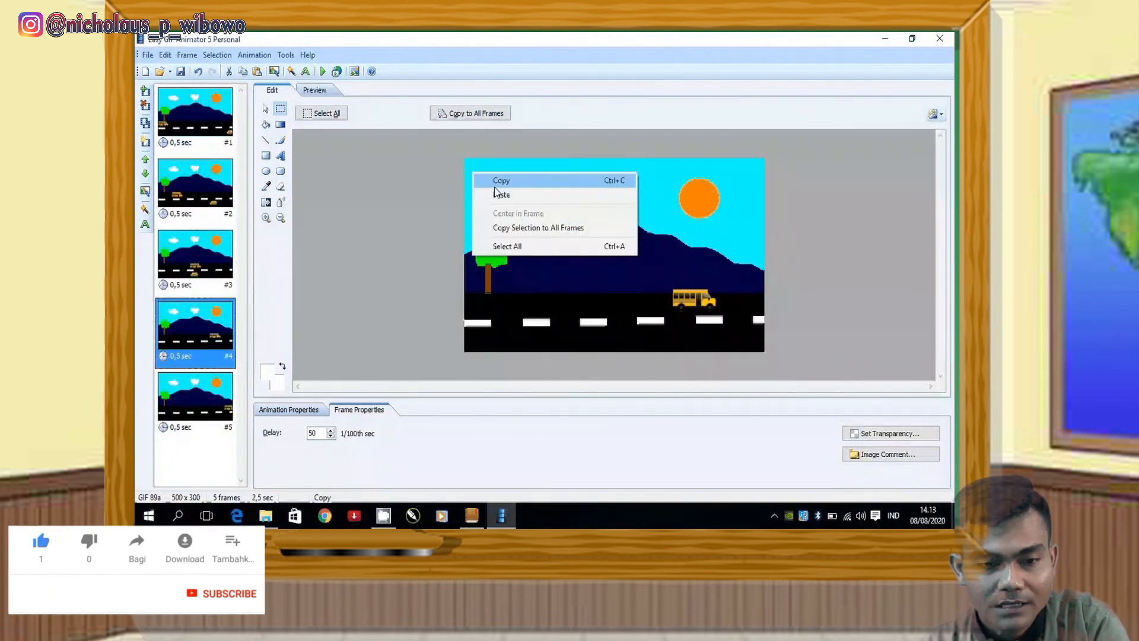
click(497, 193)
drag(493, 176, 542, 337)
Paste the second bus into frame 5, place it at the lower lane's left end slightly beyond the canvas edge, and deselect it
click(195, 397)
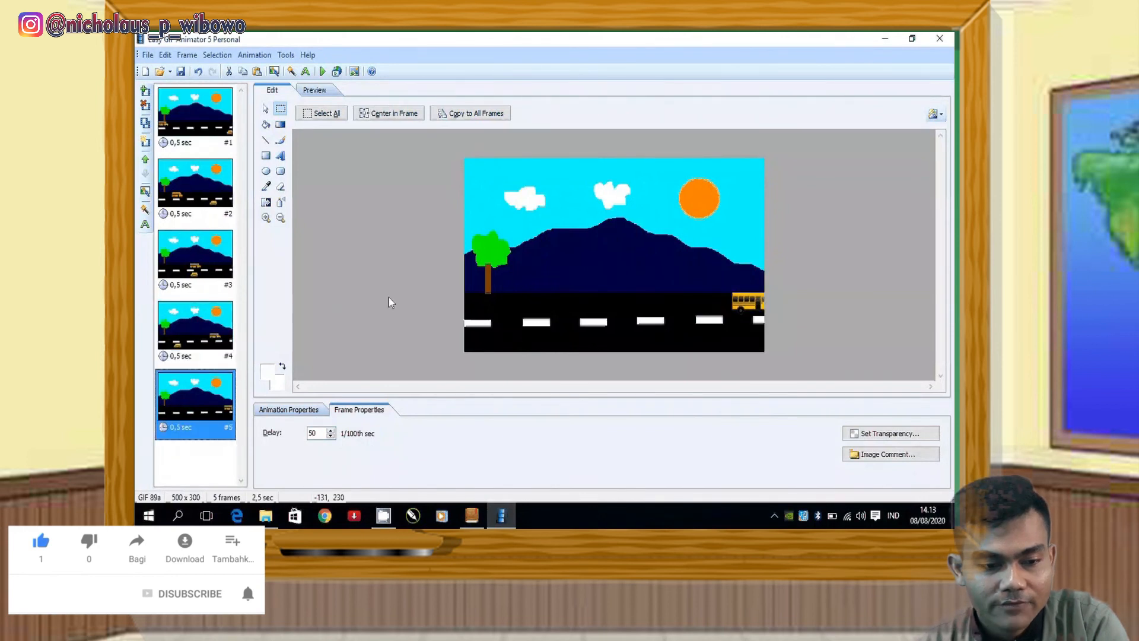
right_click(519, 178)
click(548, 200)
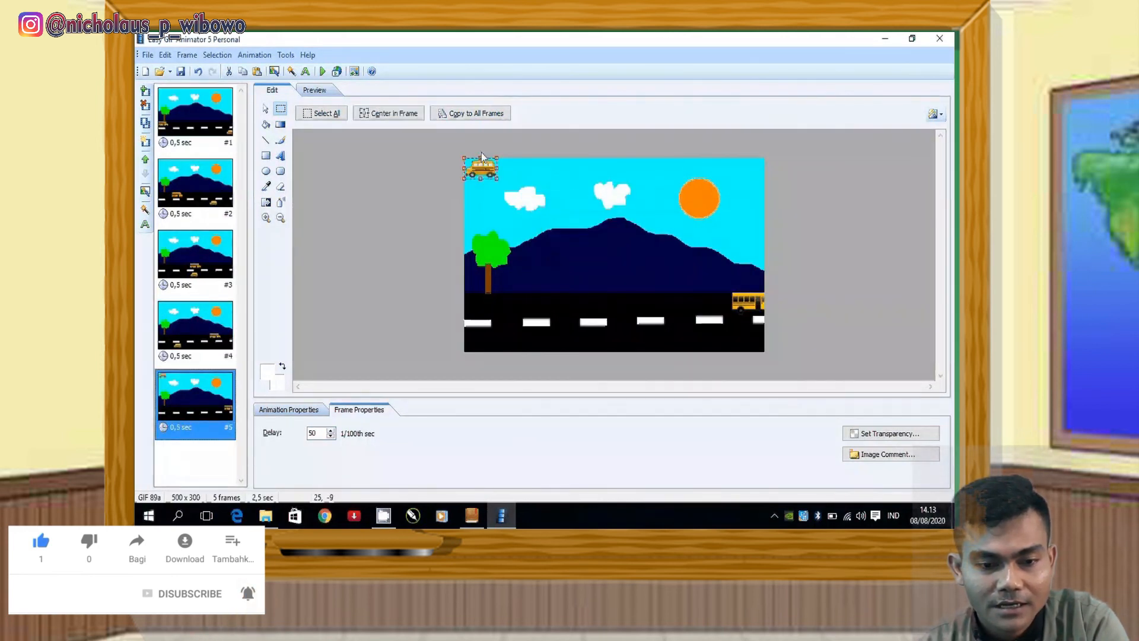
drag(481, 167, 477, 339)
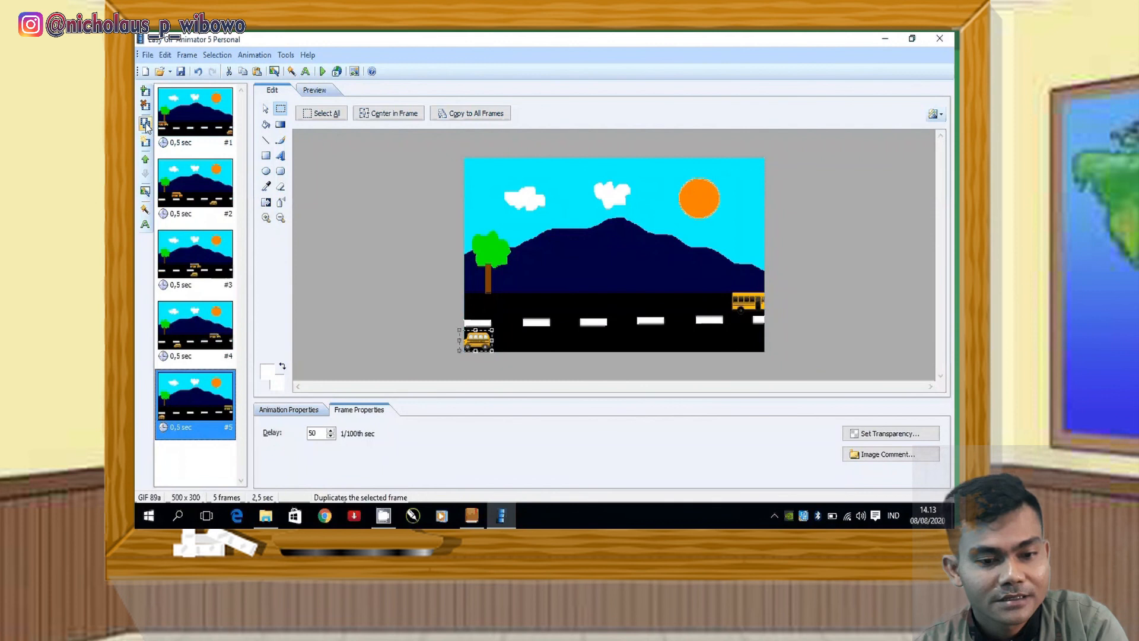
drag(376, 187, 464, 186)
Start saving the animation as a GIF in the 2019 - 2020 folder on drive MASTER (E:), and begin the file name with "materi"
click(147, 55)
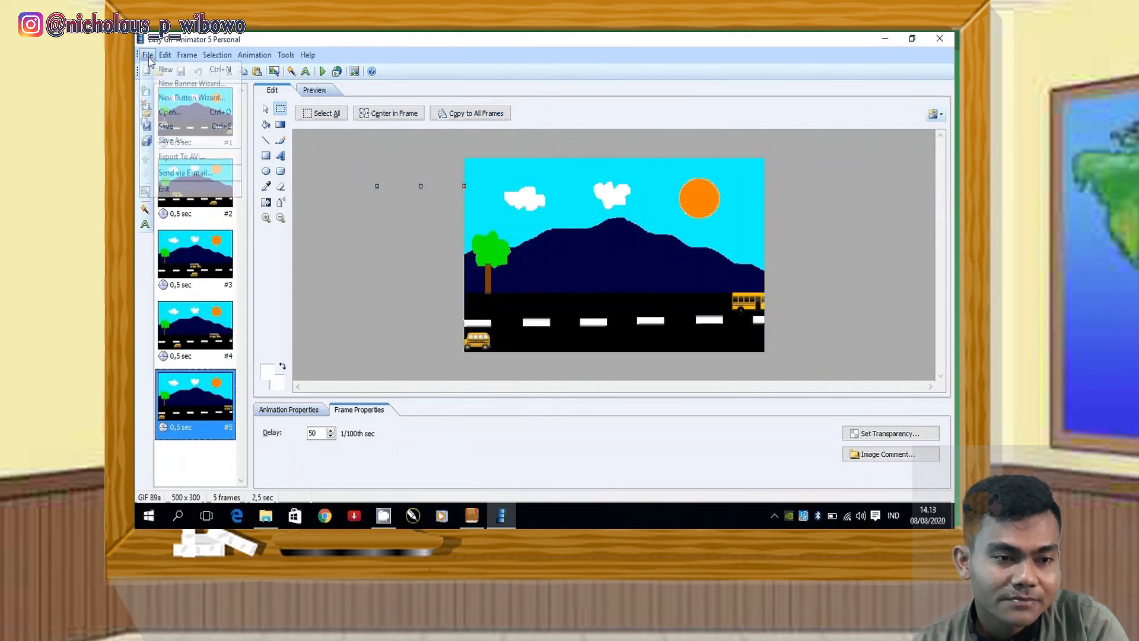
click(187, 140)
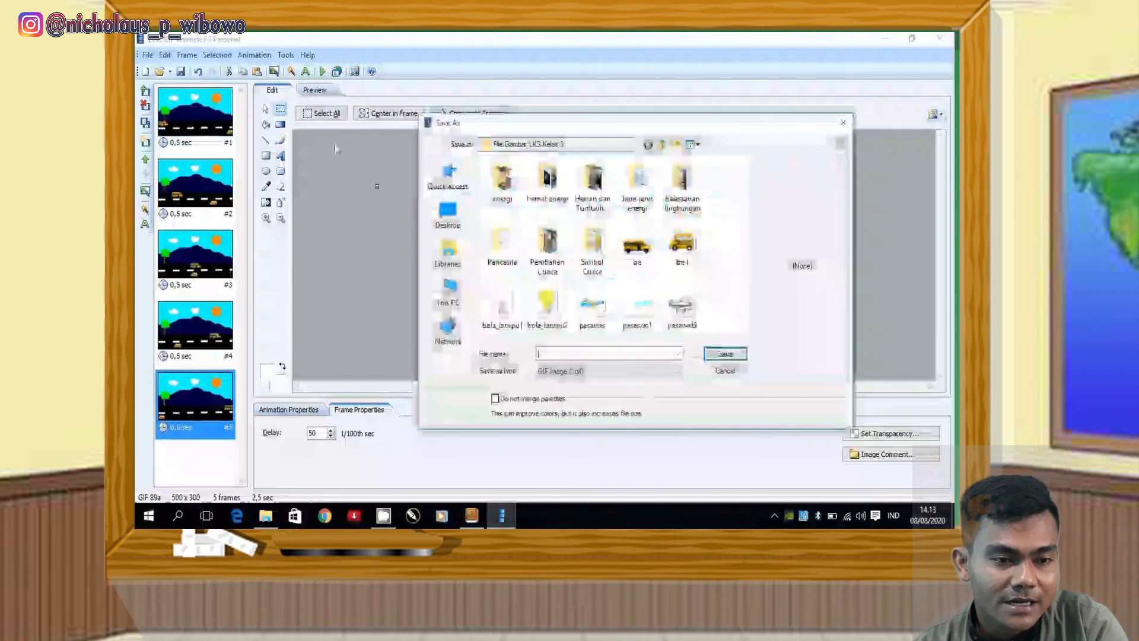
click(579, 146)
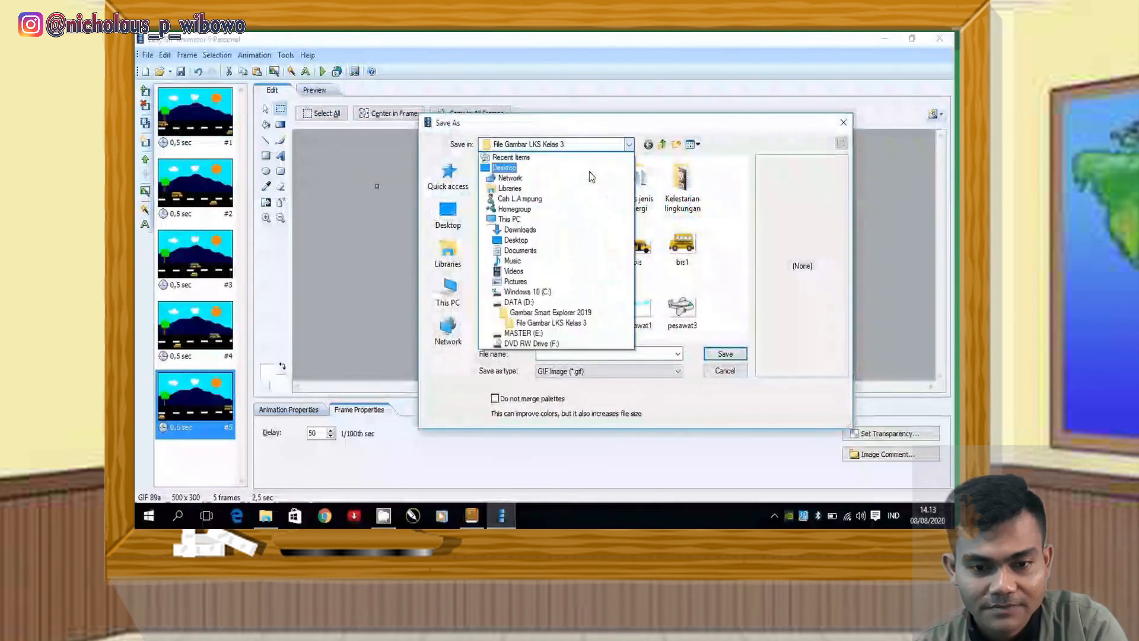
click(543, 303)
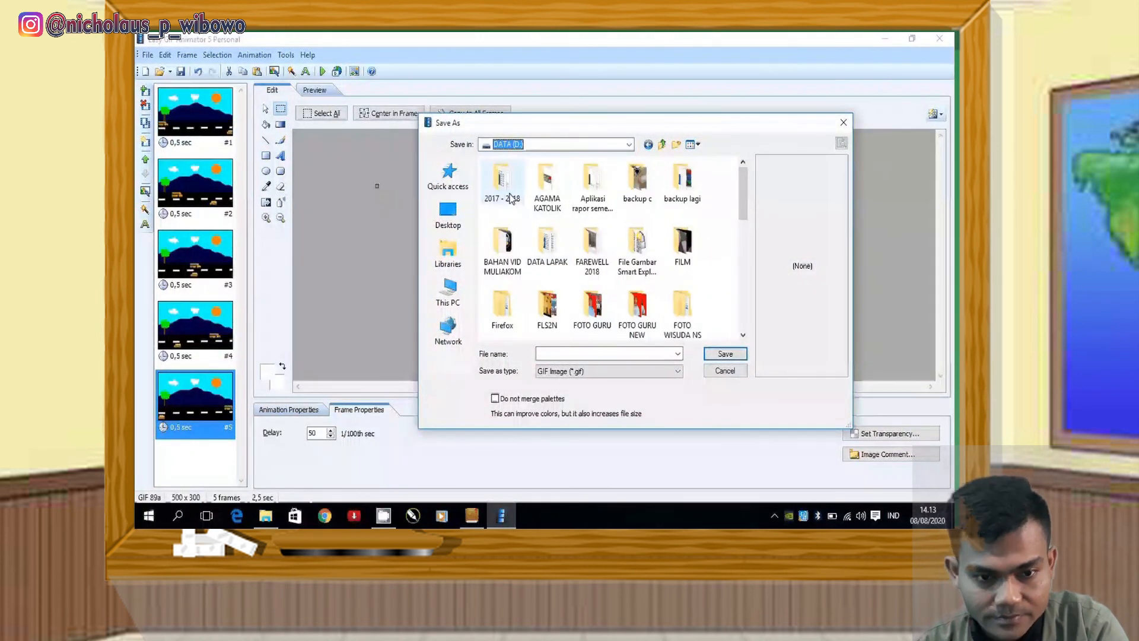
click(662, 144)
click(543, 145)
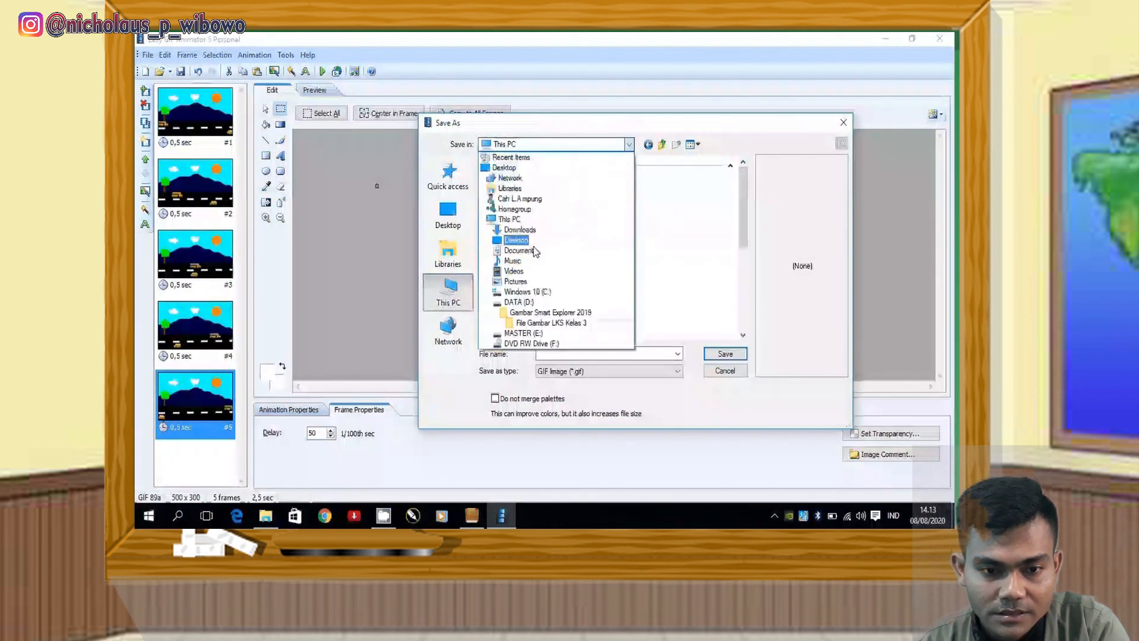
click(540, 333)
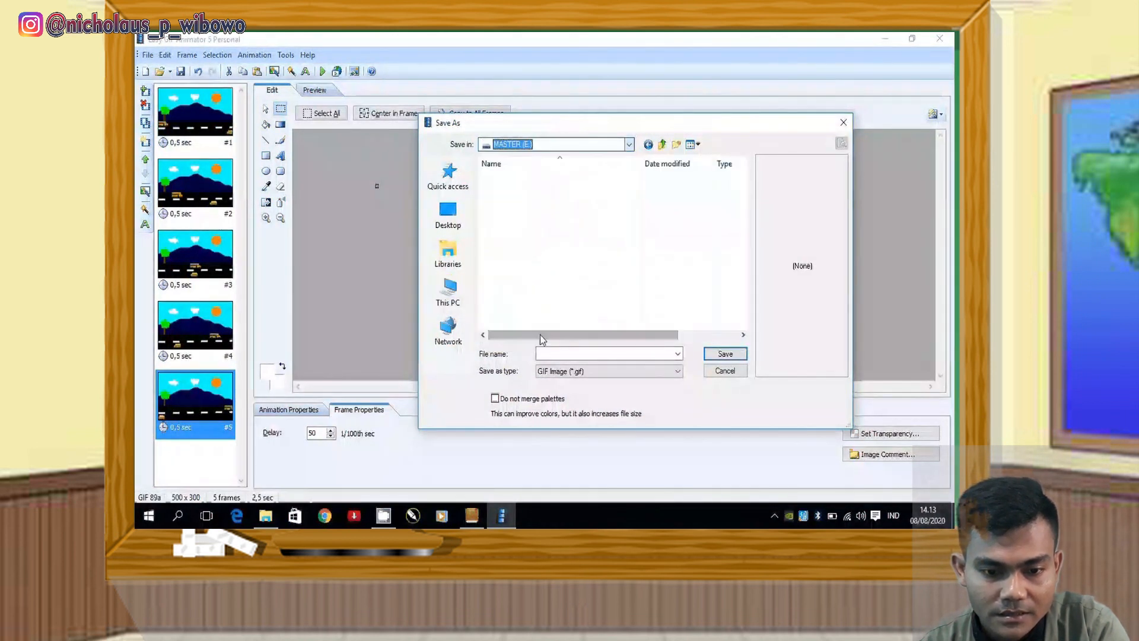
double_click(530, 221)
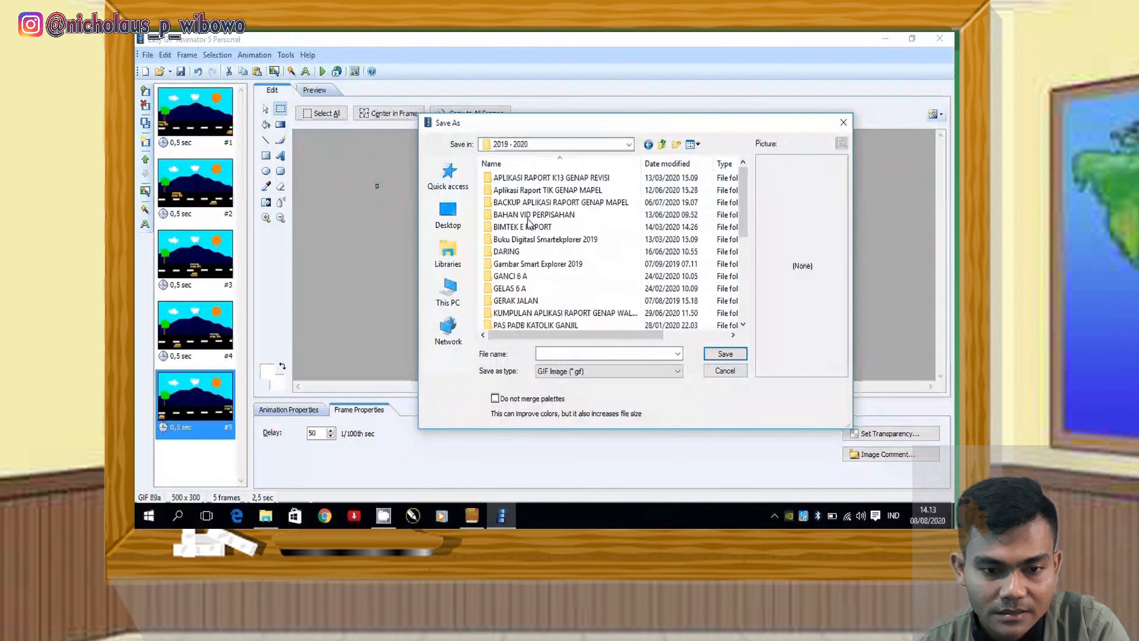
click(583, 353)
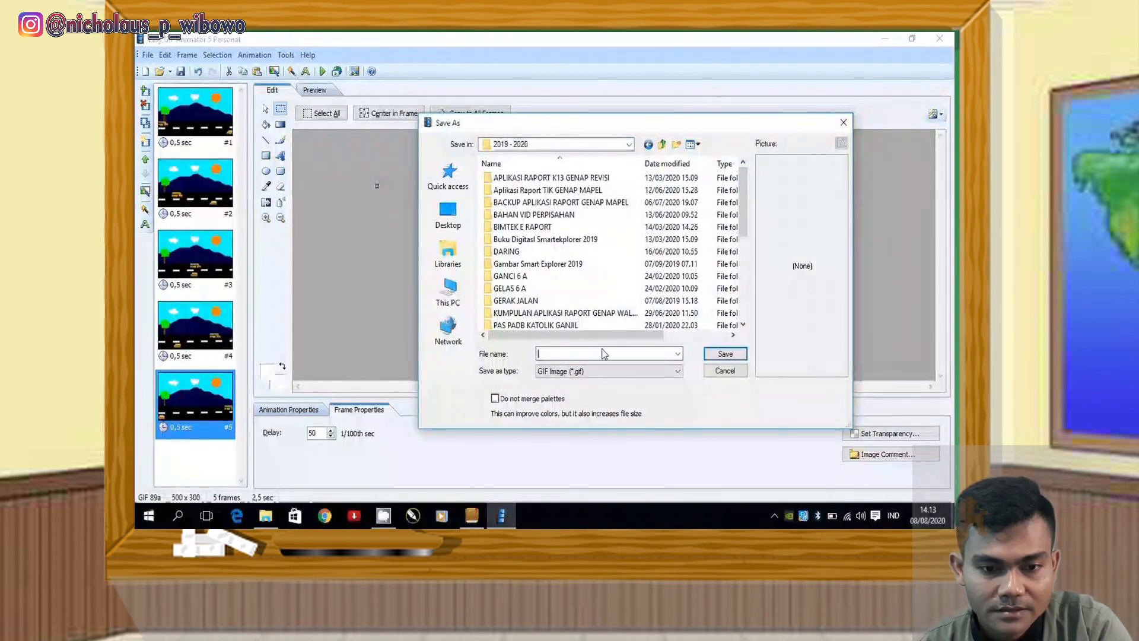
text(materi)
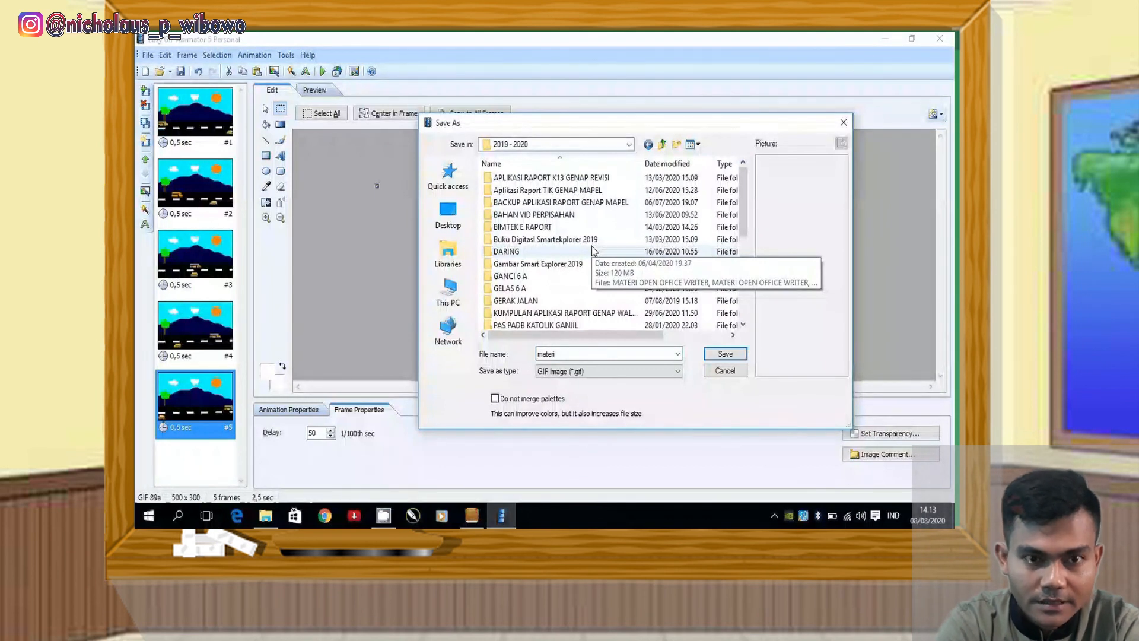
Switch to the Smart Explorer Kelas 3 e-book, check the bus animation lesson's number on pages 14 to 17, and return to Easy GIF Animator
click(472, 511)
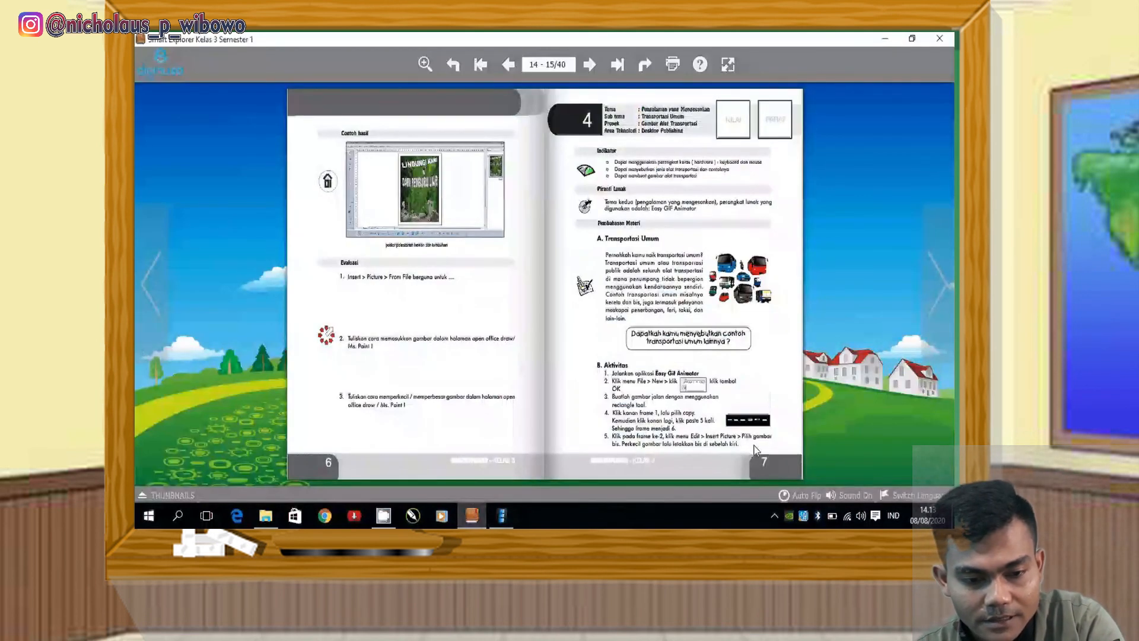
click(778, 472)
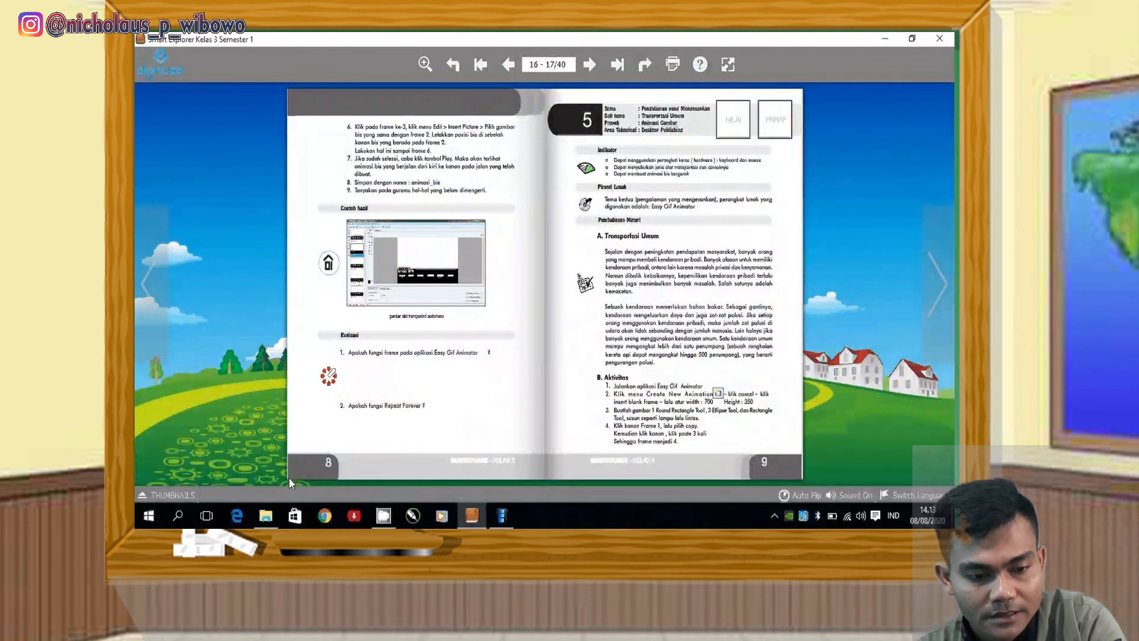
click(292, 473)
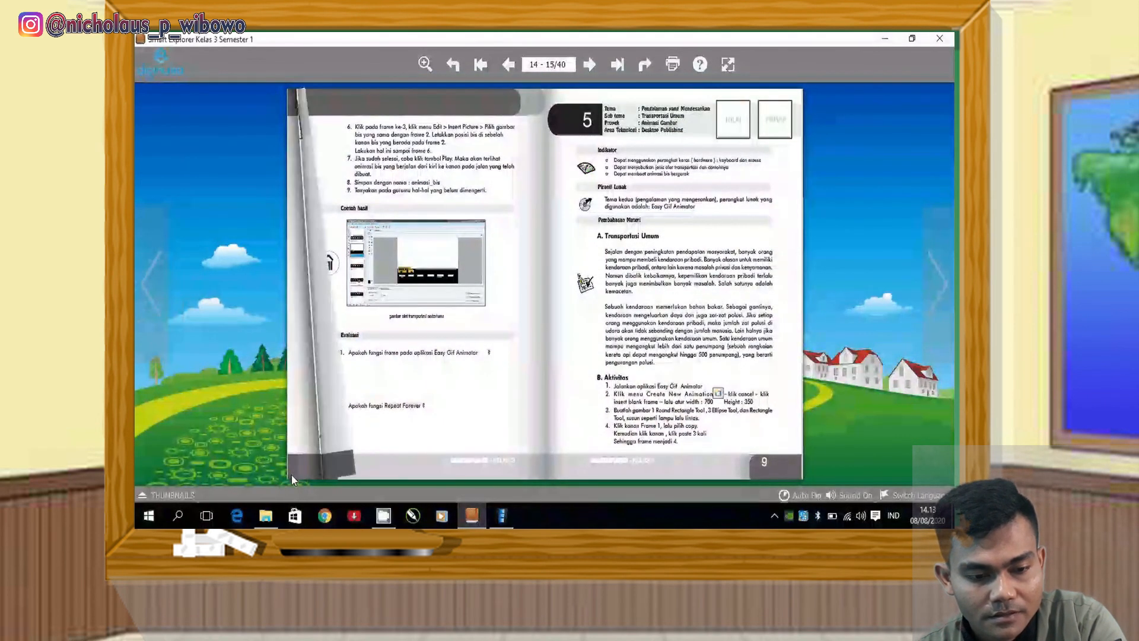
click(502, 515)
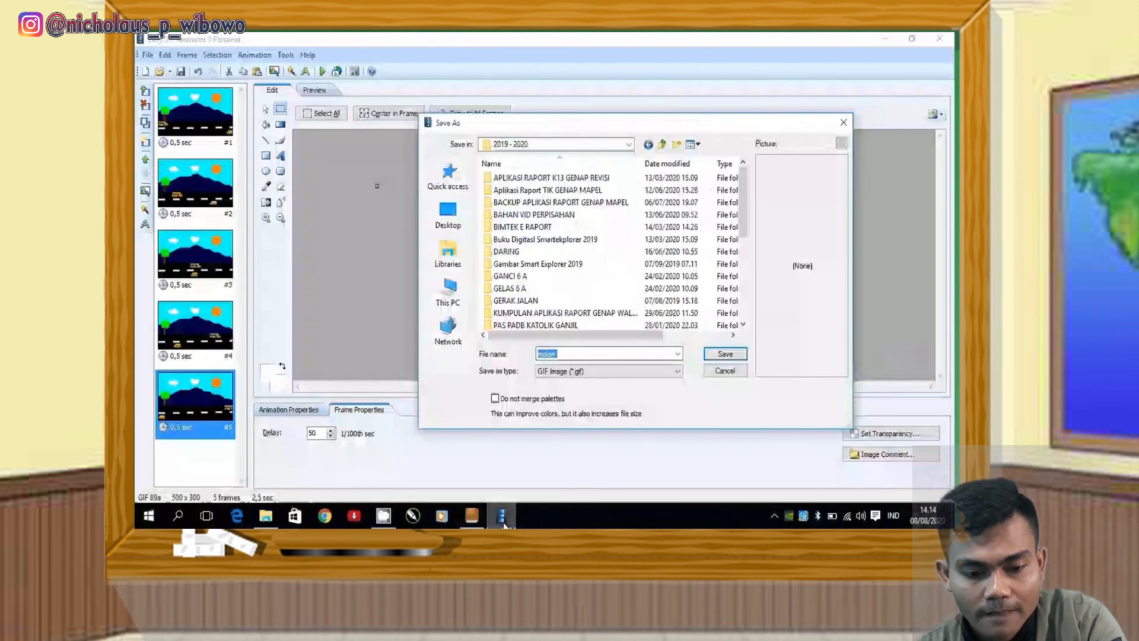
Complete the file name as "materi 4 smt 1" followed by the person's name, and save the GIF
click(583, 354)
text(4 sm)
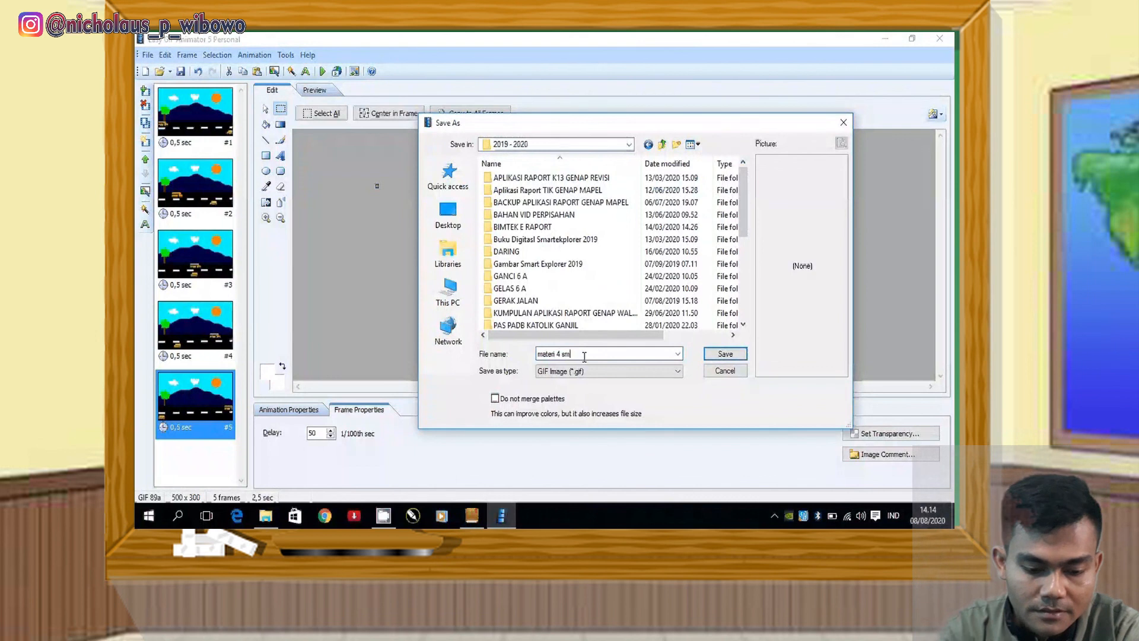
text(t 1 Neneng)
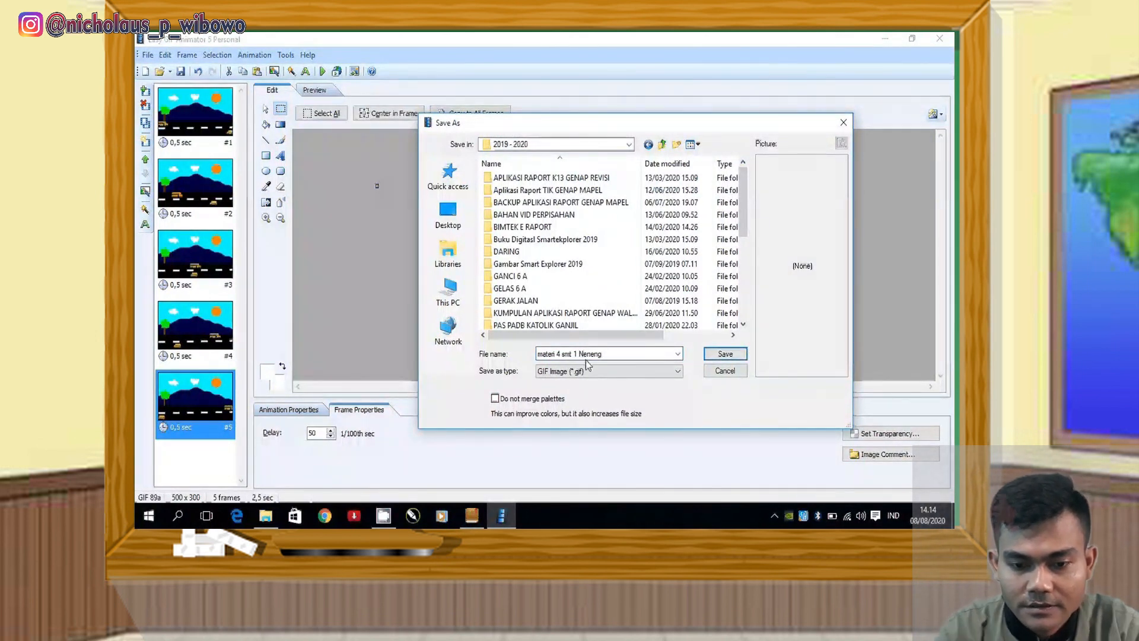
click(720, 357)
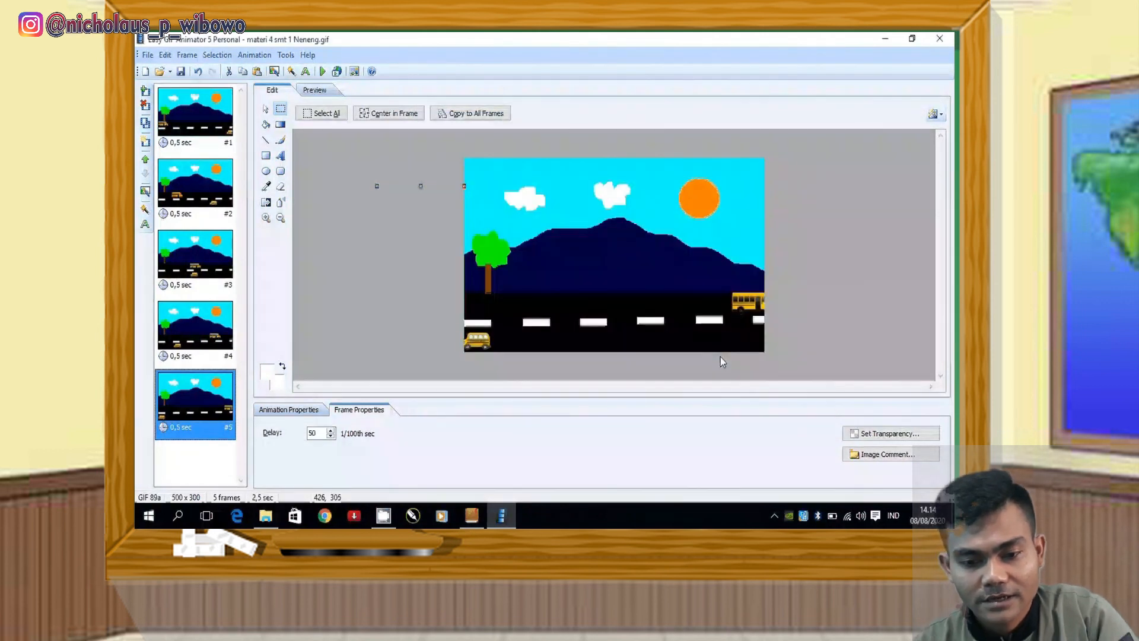